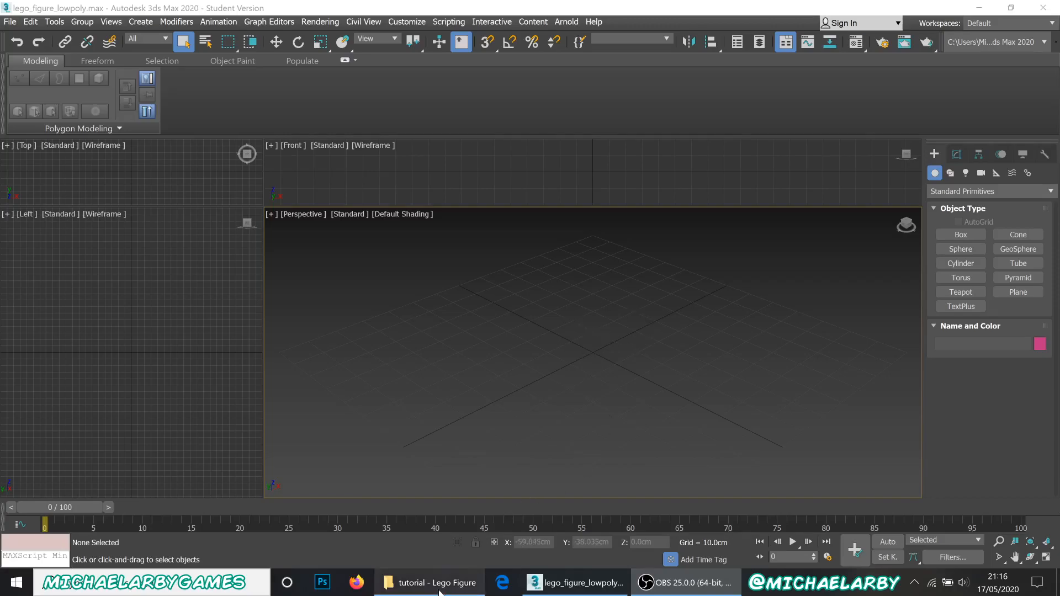
# Switch to the tutorial - Lego Figure folder in File Explorer and examine the LS_All_Front_001 and LS_All_Side_001 blueprint thumbnails
pyautogui.moveTo(440, 592)
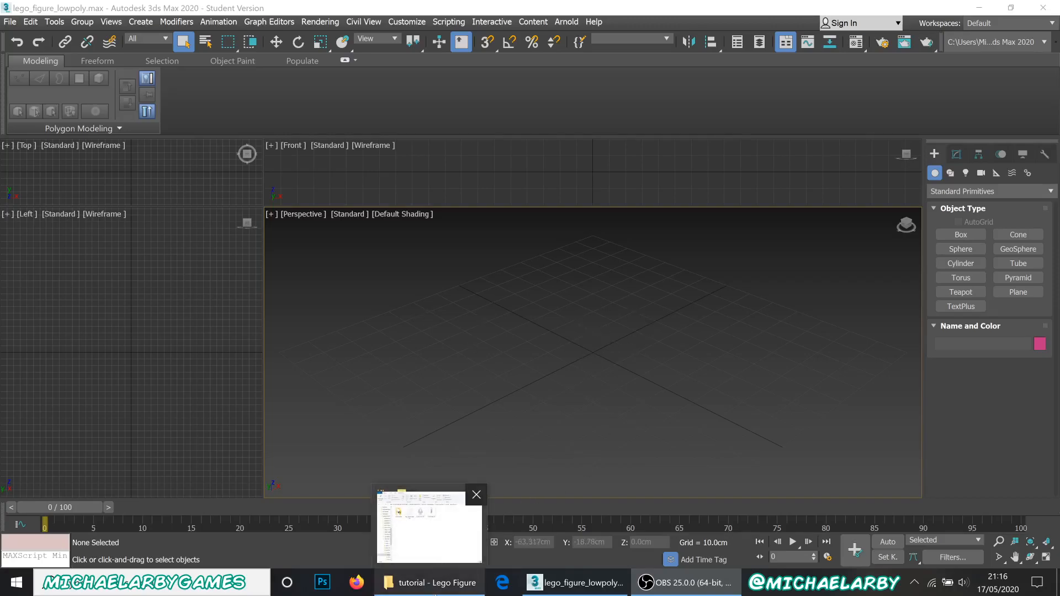
pyautogui.click(438, 587)
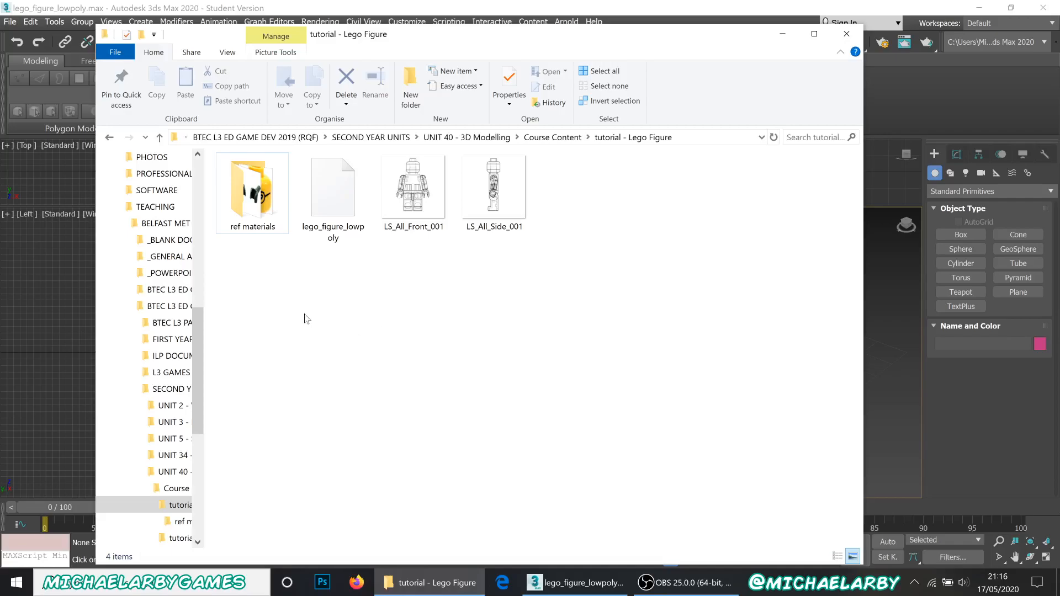
pyautogui.click(412, 213)
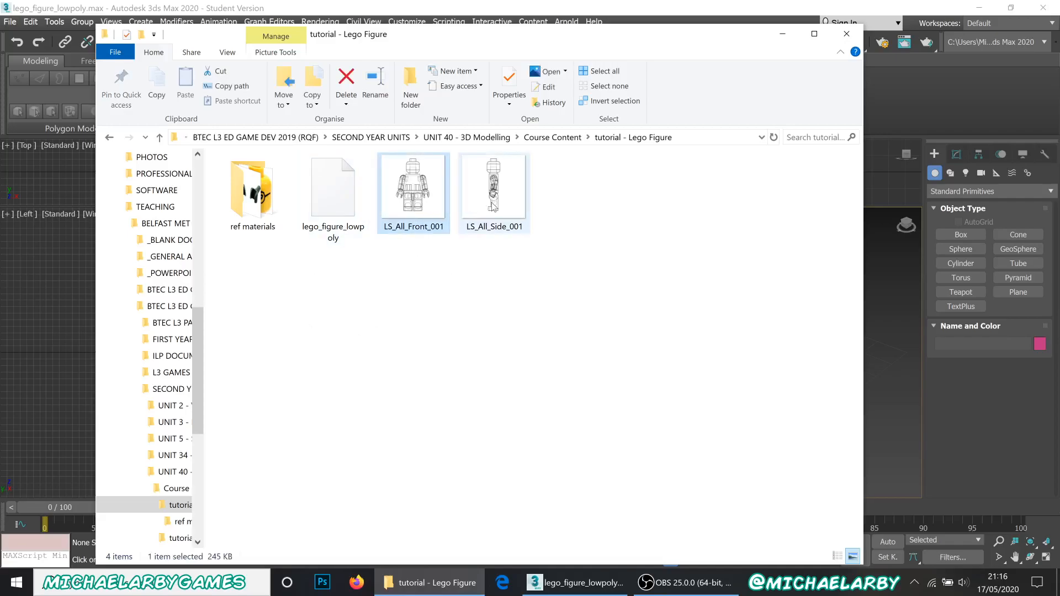
pyautogui.press('Right')
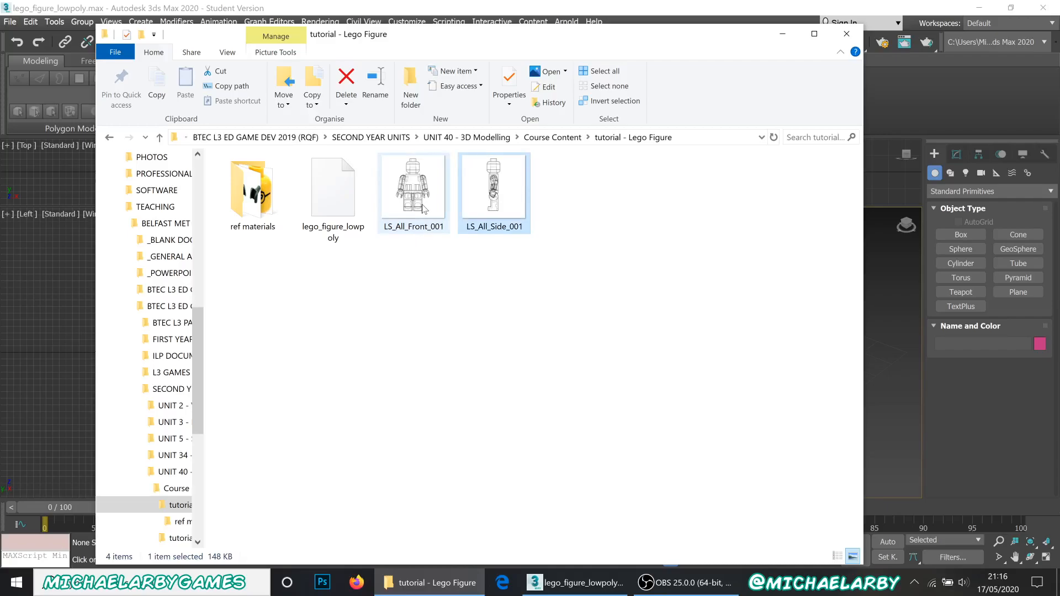
pyautogui.click(443, 259)
pyautogui.click(431, 208)
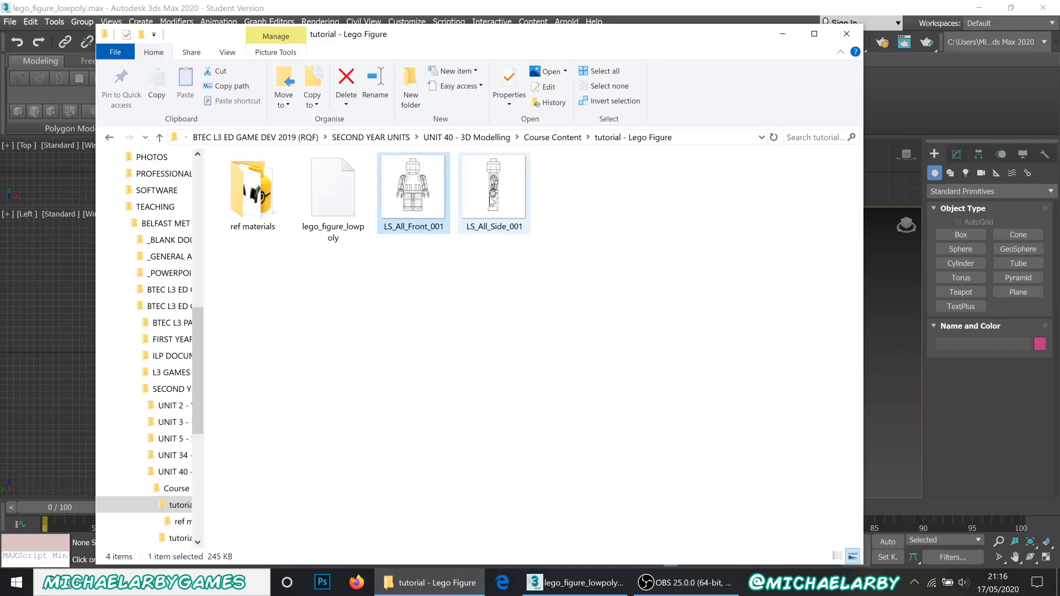
pyautogui.click(492, 204)
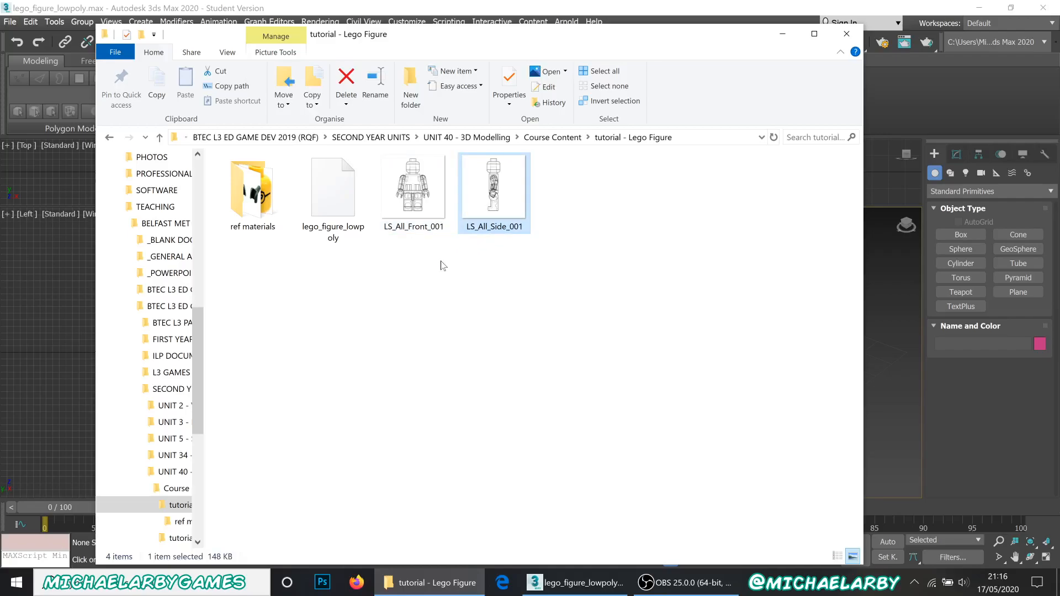
pyautogui.click(442, 262)
# Look through the arm, leg, hand, head and body photos in the ref materials folder, and return to 3ds Max
pyautogui.doubleClick(252, 211)
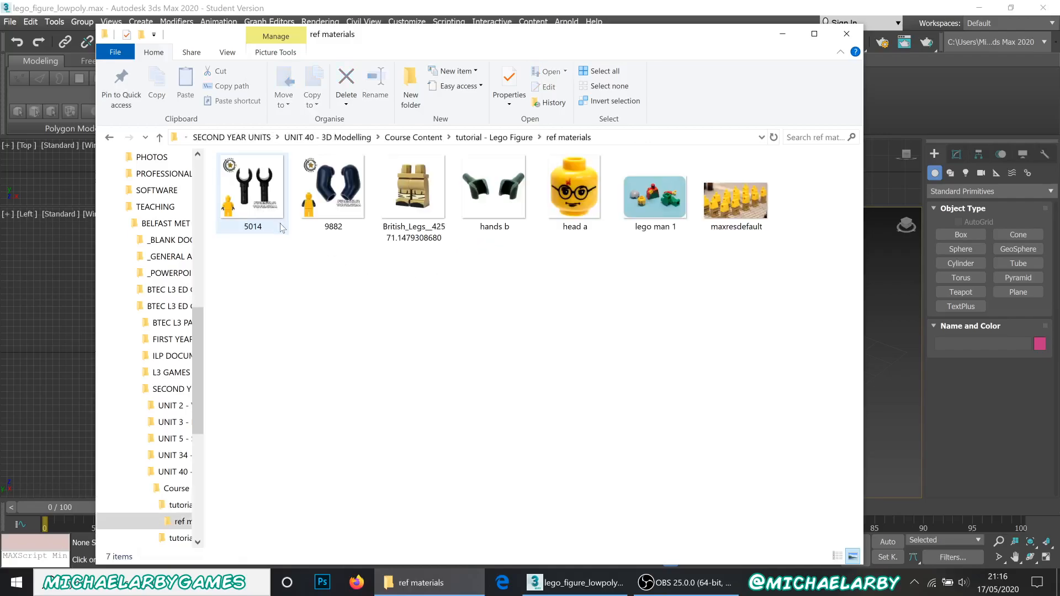
pyautogui.click(271, 198)
pyautogui.doubleClick(343, 193)
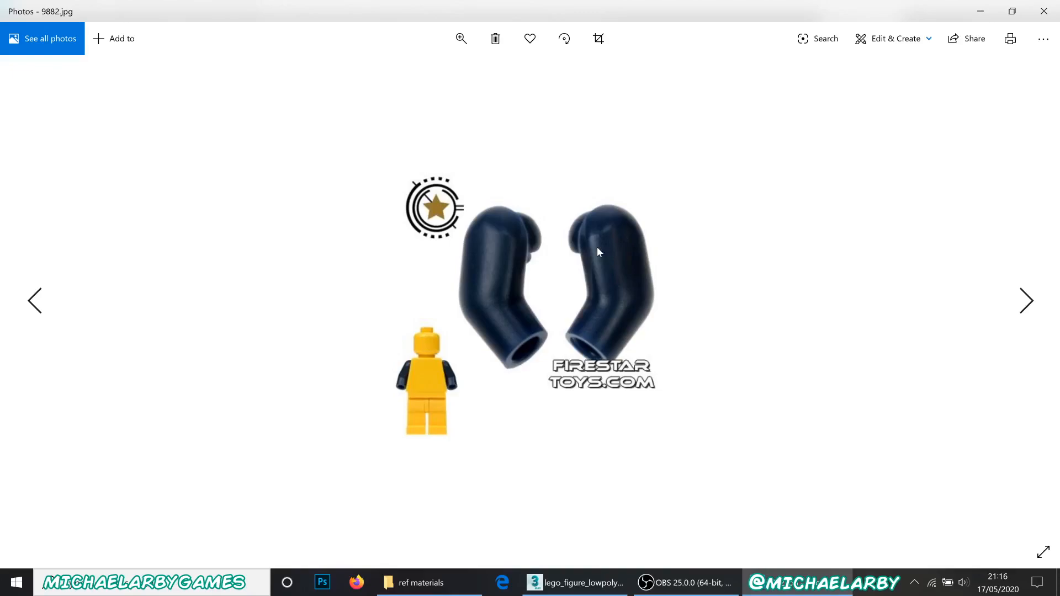
pyautogui.press('Right')
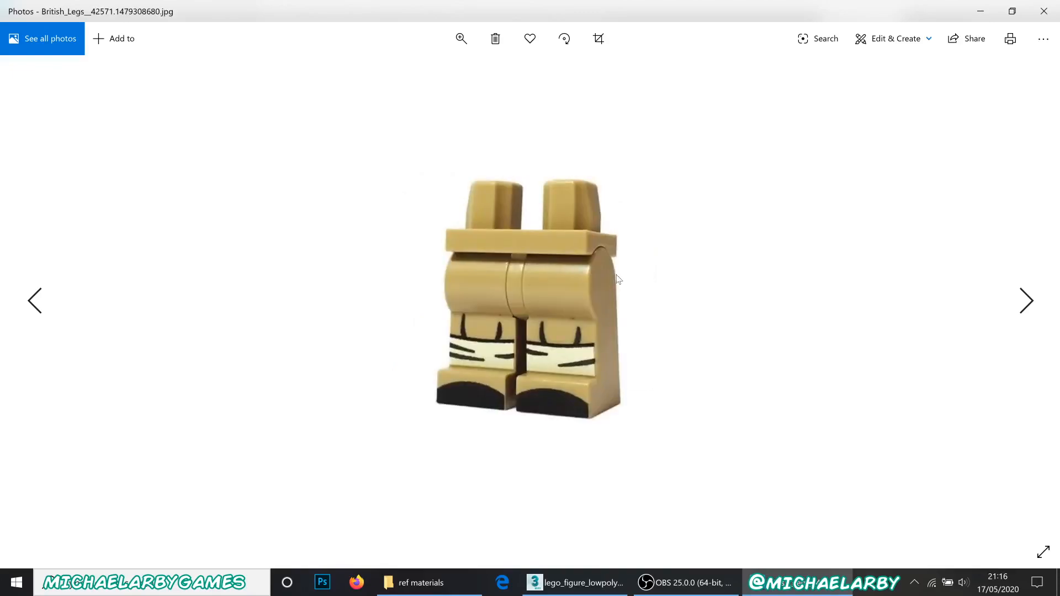
pyautogui.press('Right')
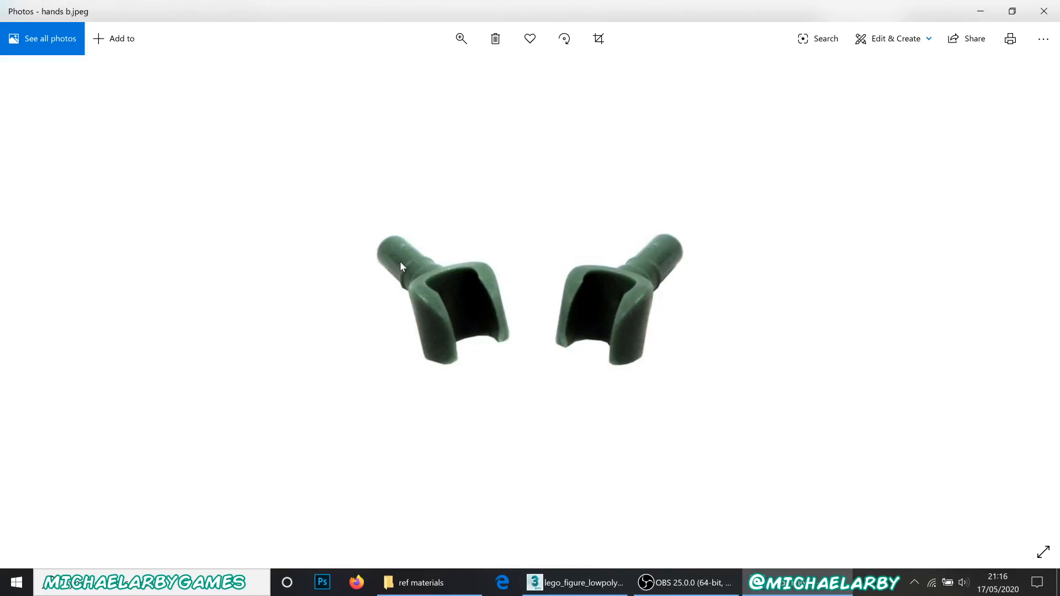
pyautogui.press('Right')
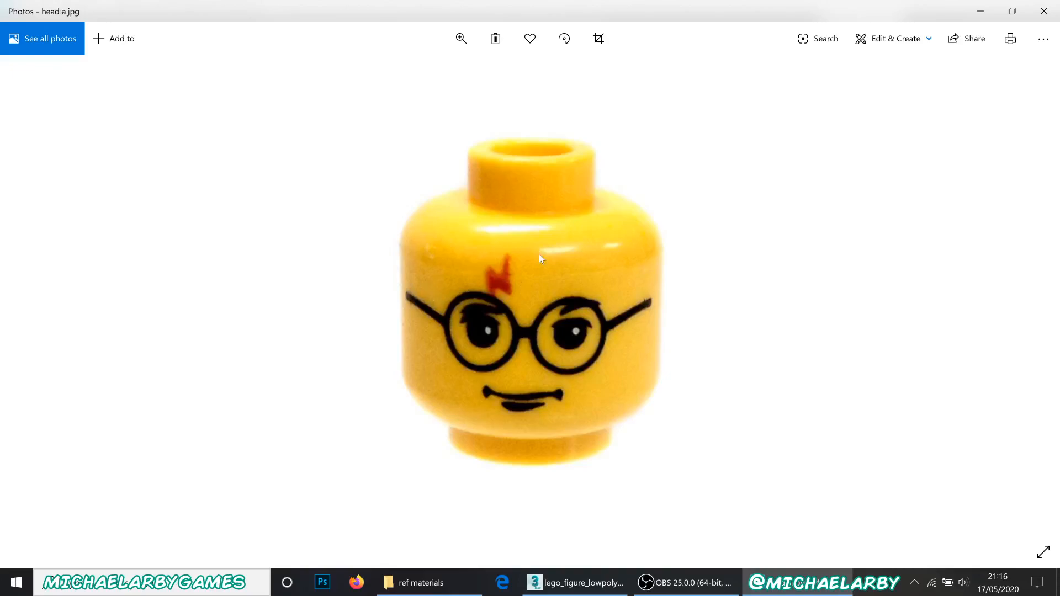
pyautogui.press('Right')
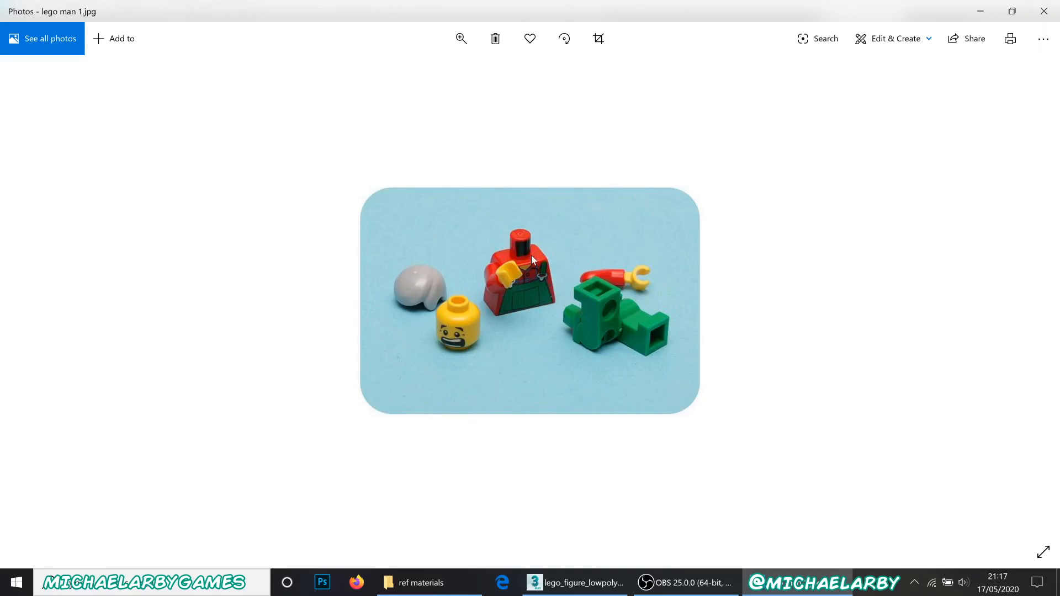
pyautogui.press('Right')
pyautogui.click(1045, 8)
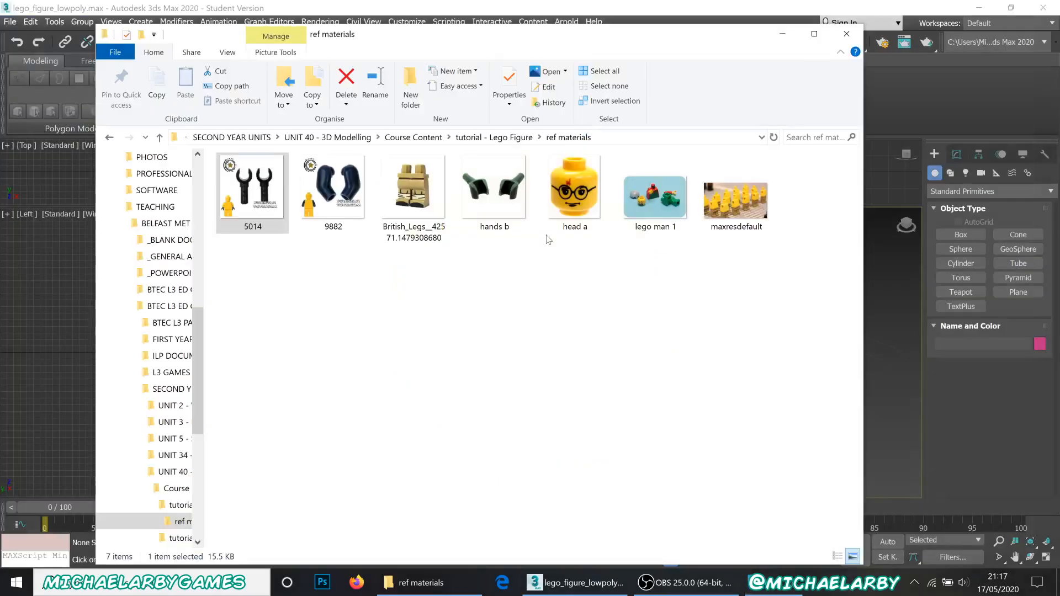
pyautogui.click(502, 144)
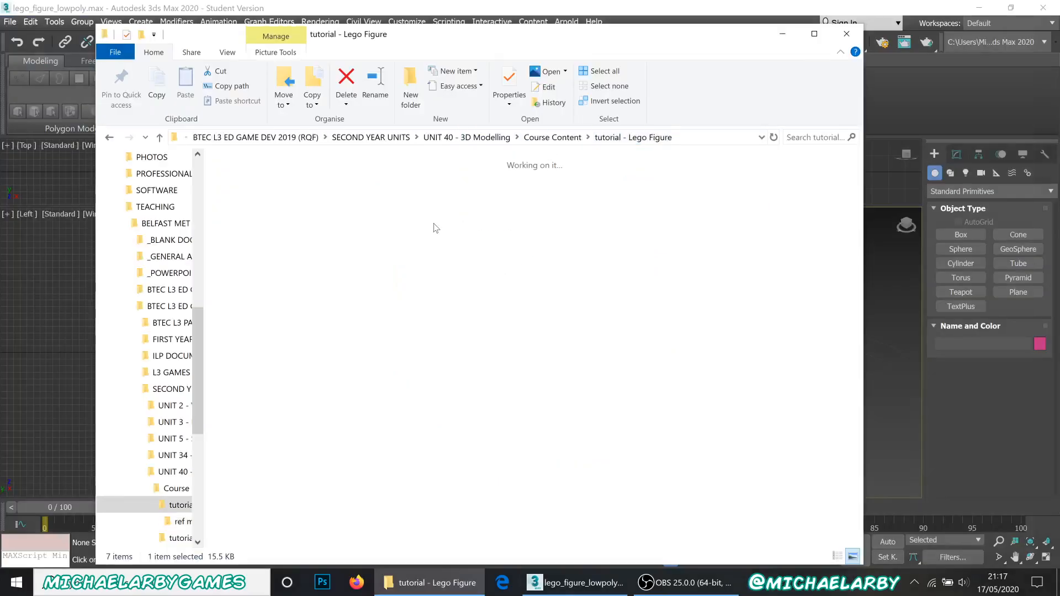
pyautogui.click(783, 34)
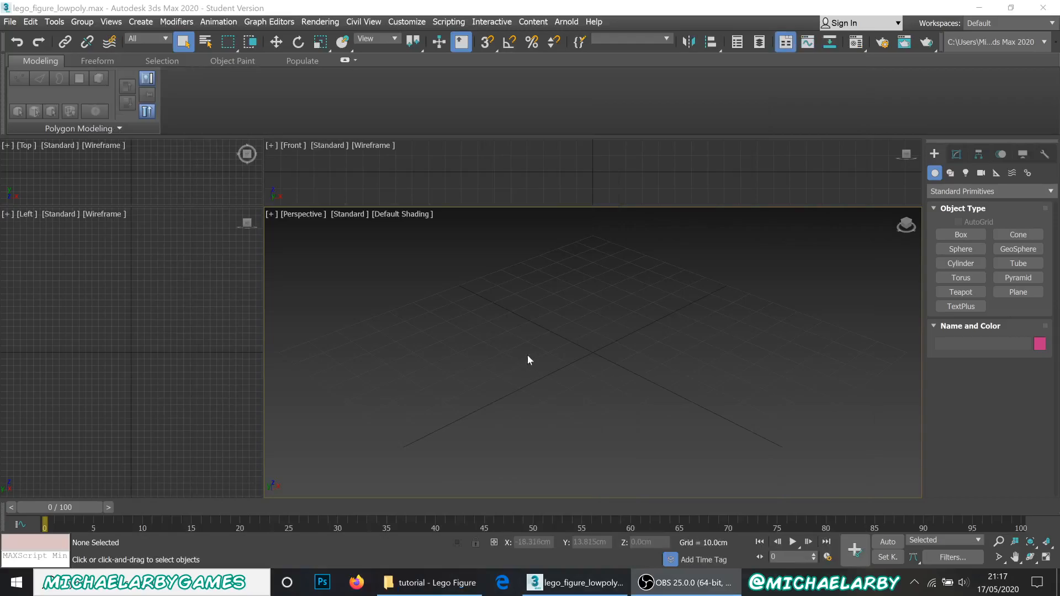
# Create a plane about 61.7 cm long and 41.2 cm wide in the Perspective view, with 1 length segment and 1 width segment
pyautogui.click(1018, 292)
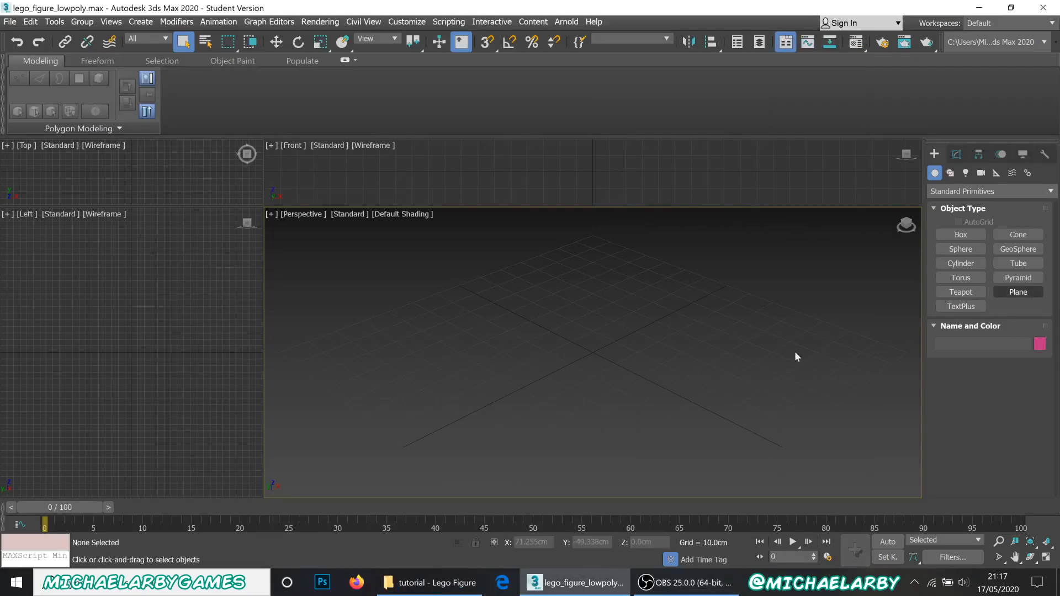
pyautogui.moveTo(528, 331); pyautogui.dragTo(552, 471)
pyautogui.click(1012, 473)
pyautogui.write('1')
pyautogui.press('Tab')
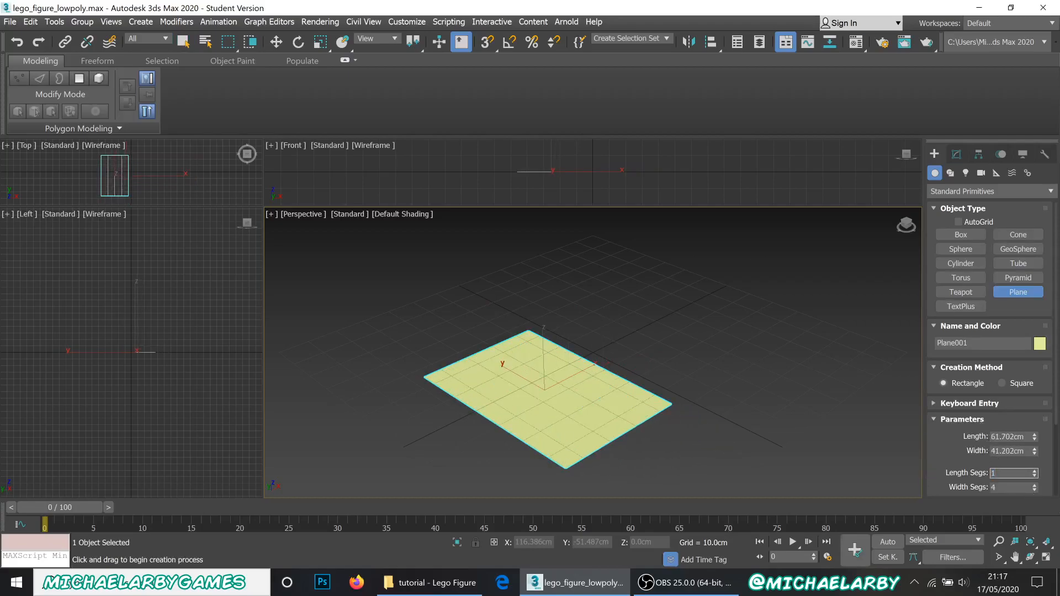
pyautogui.write('1')
pyautogui.press('Tab')
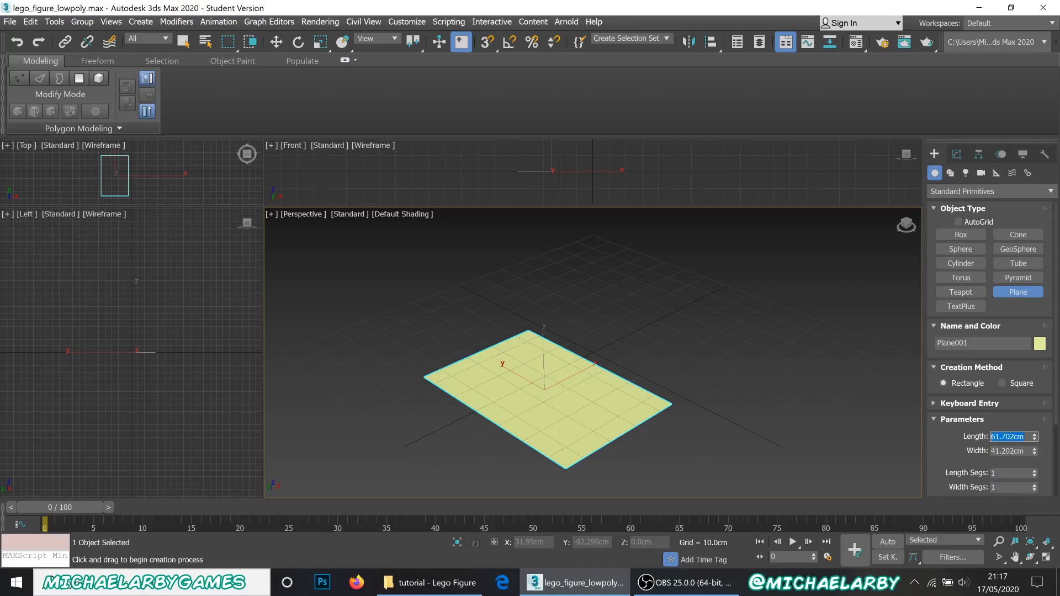
# Set the plane's length and width to 50 cm
pyautogui.write('50.0cm')
pyautogui.press('Tab')
pyautogui.write('5')
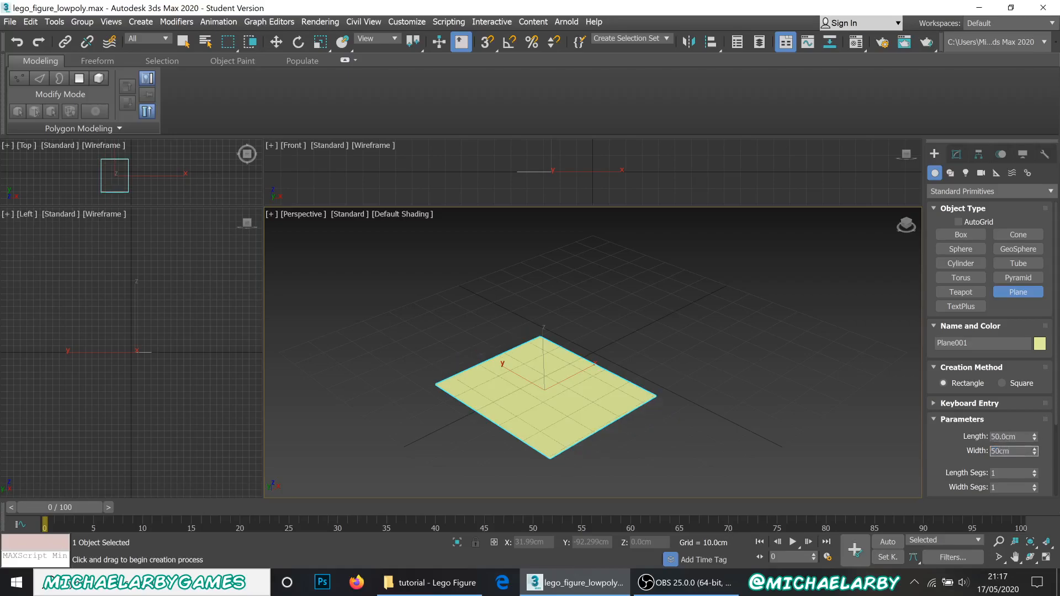
pyautogui.press('Return')
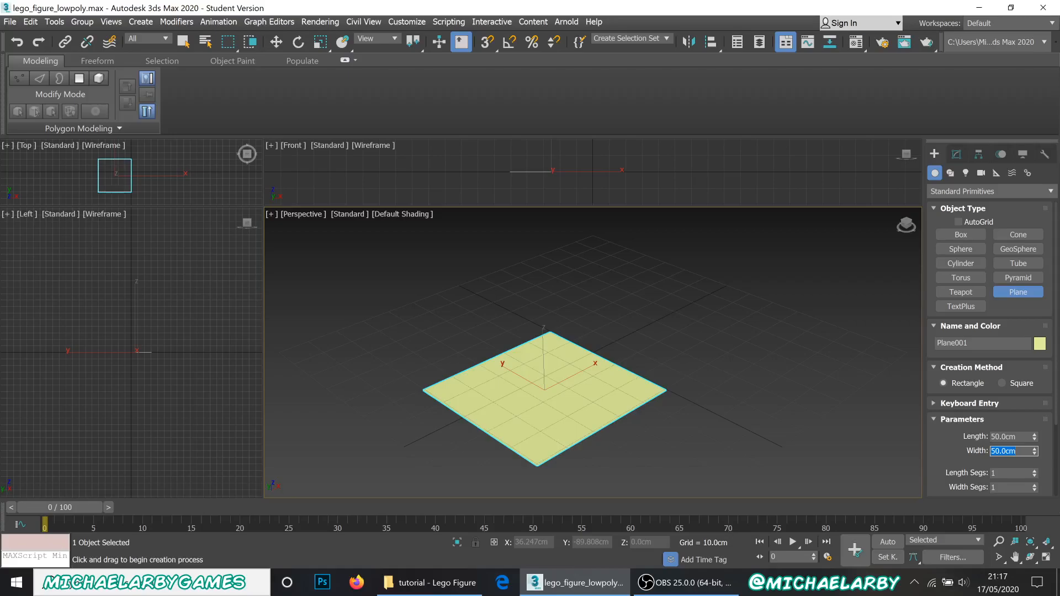
pyautogui.click(658, 415)
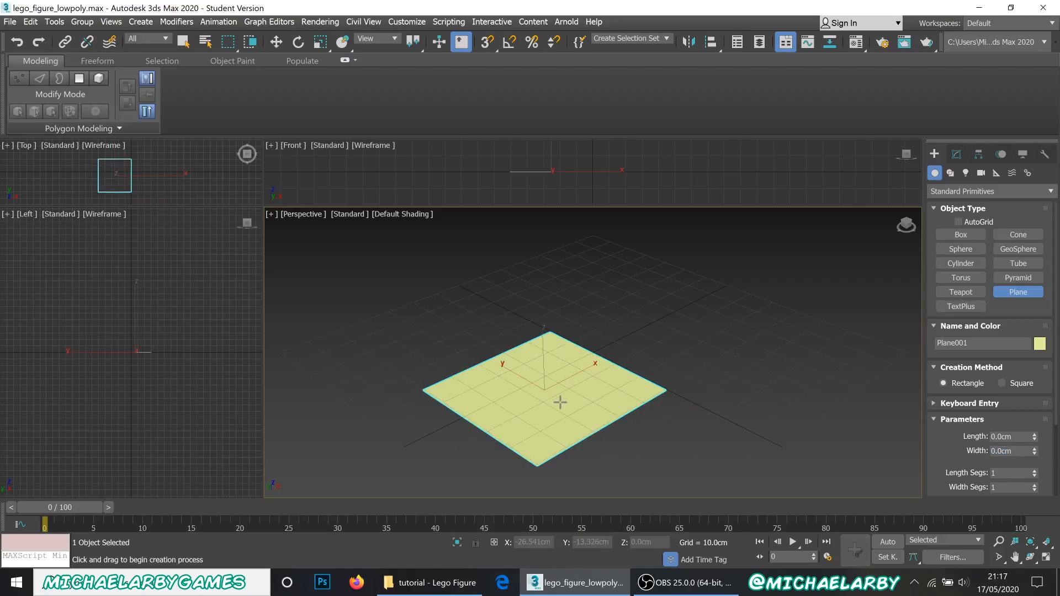
pyautogui.click(551, 420)
# Name the first material in the Material Editor "front" and choose a Bitmap as its diffuse map
pyautogui.press('m')
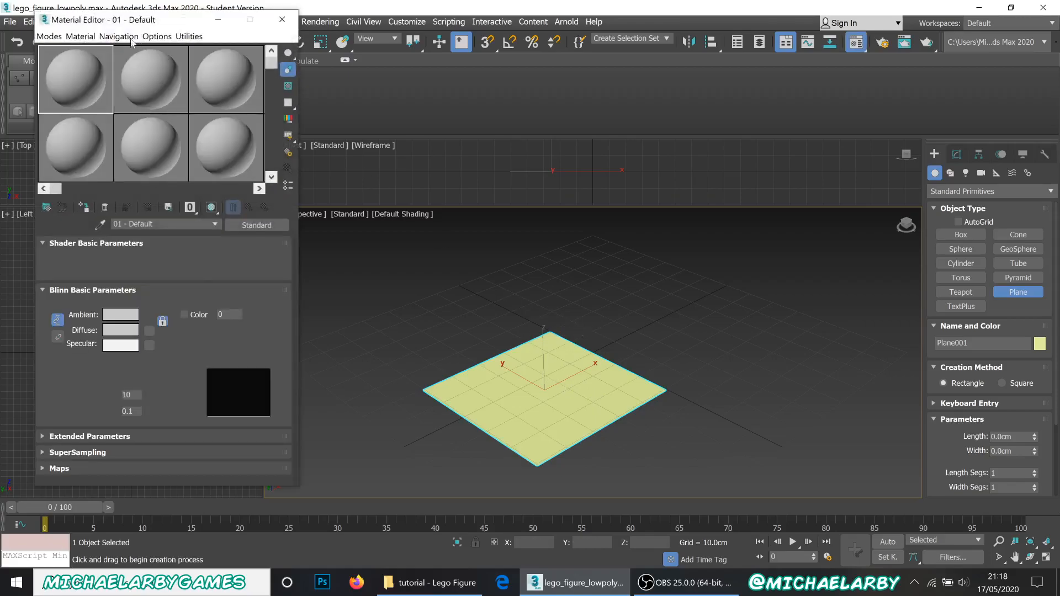
pyautogui.click(185, 224)
pyautogui.write('front')
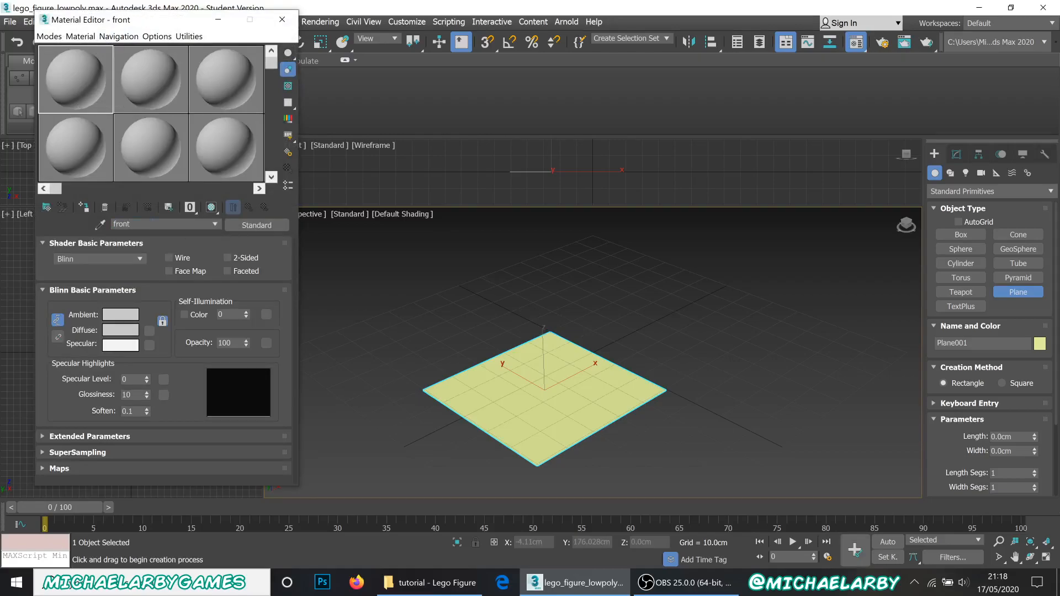
pyautogui.click(150, 331)
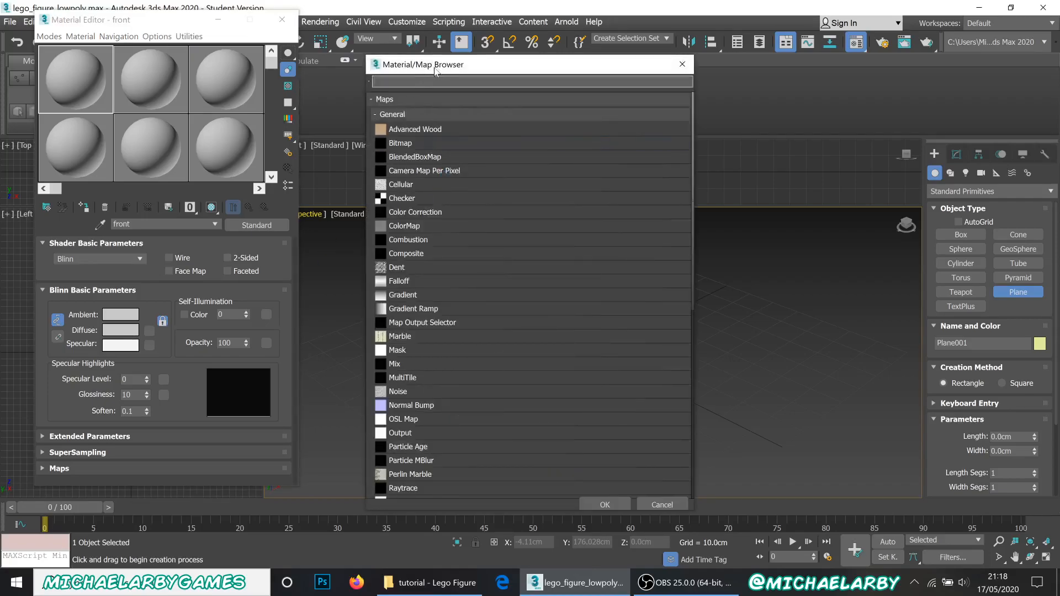
pyautogui.doubleClick(411, 144)
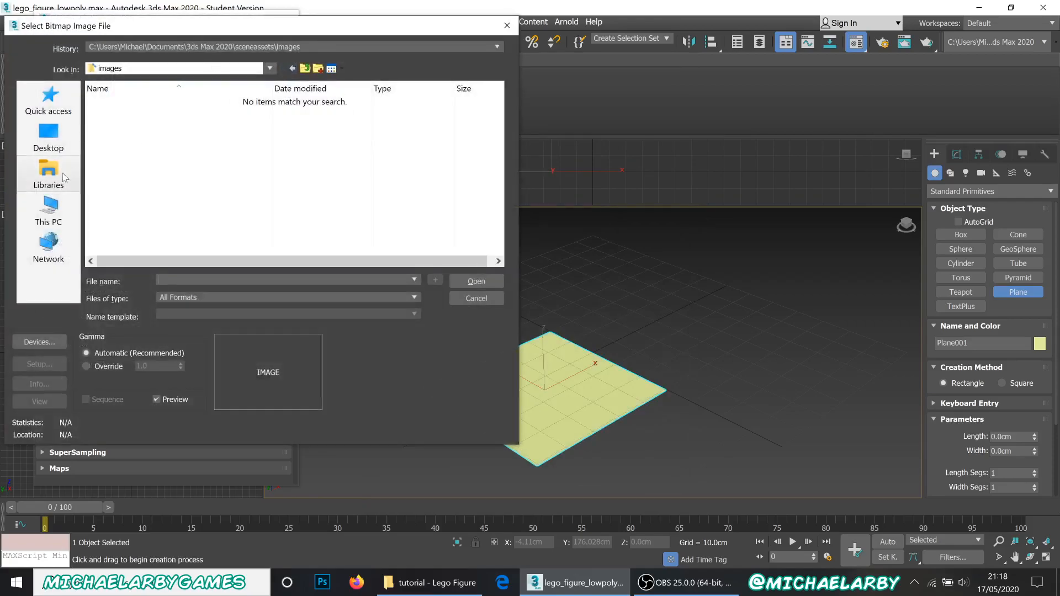
pyautogui.click(40, 104)
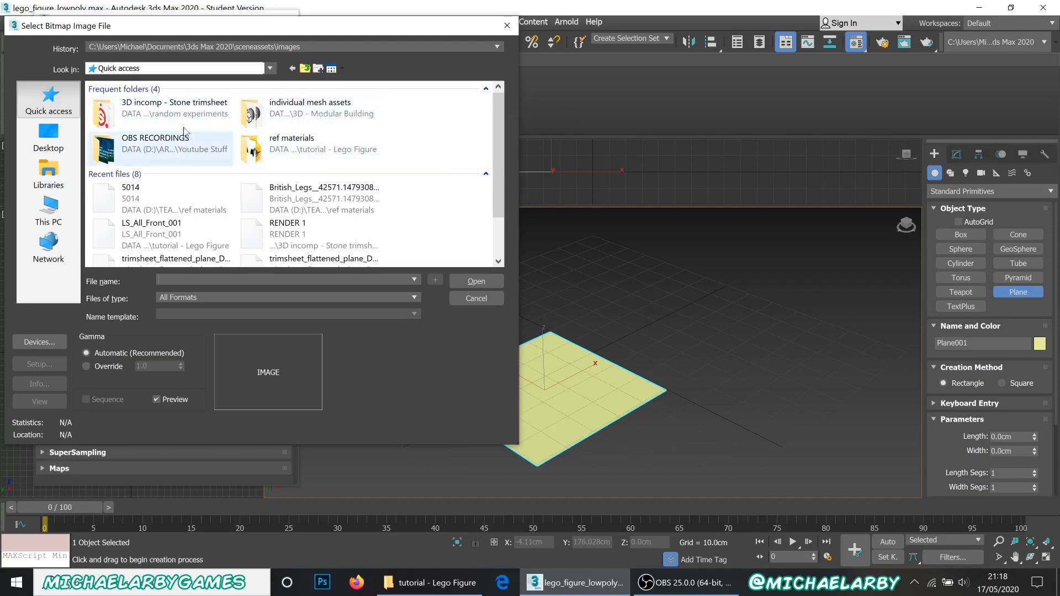
pyautogui.click(49, 175)
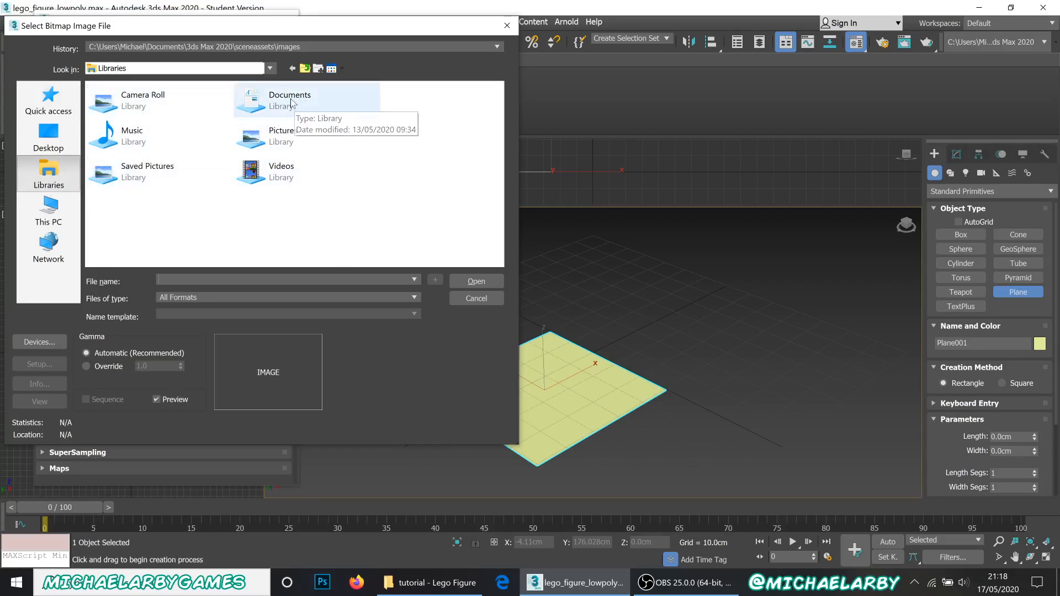
pyautogui.doubleClick(291, 103)
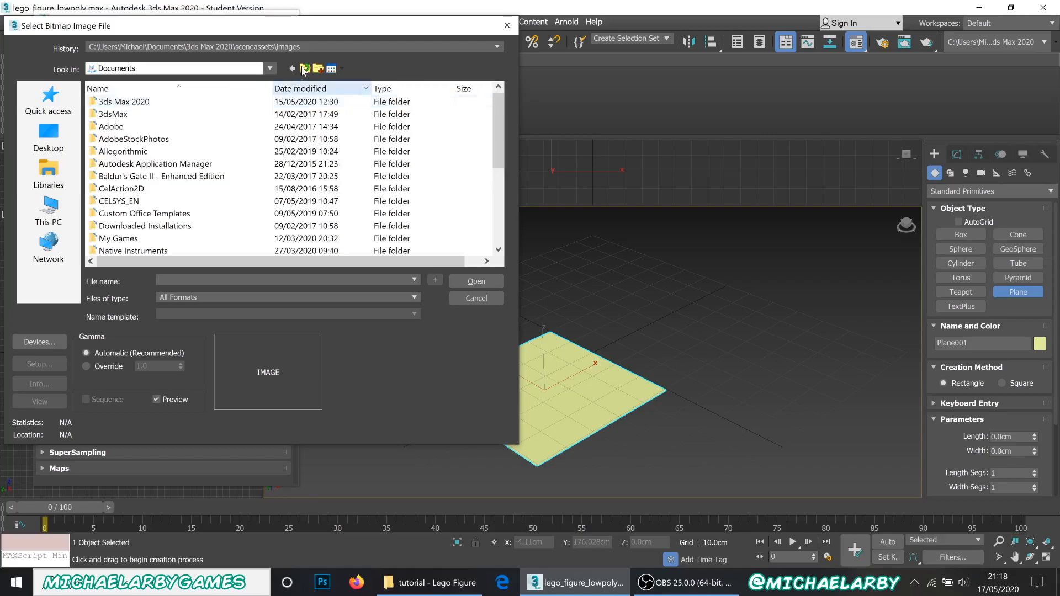
# Browse to the BELFAST MET folder inside TEACHING on the DATA (D:) drive for the bitmap image
pyautogui.click(52, 220)
pyautogui.scroll(-1, 304, 210)
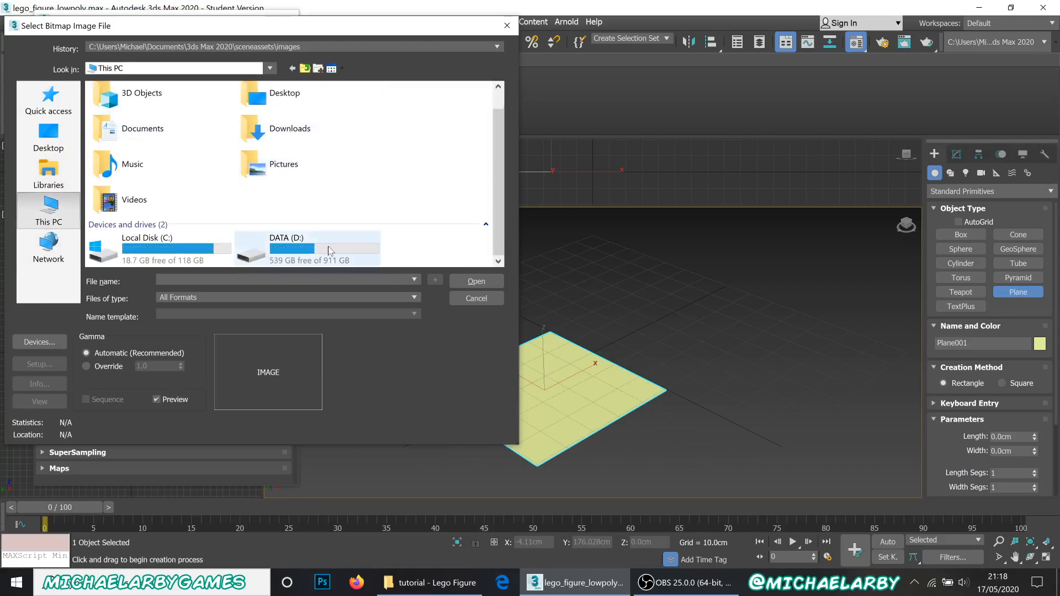
pyautogui.doubleClick(327, 246)
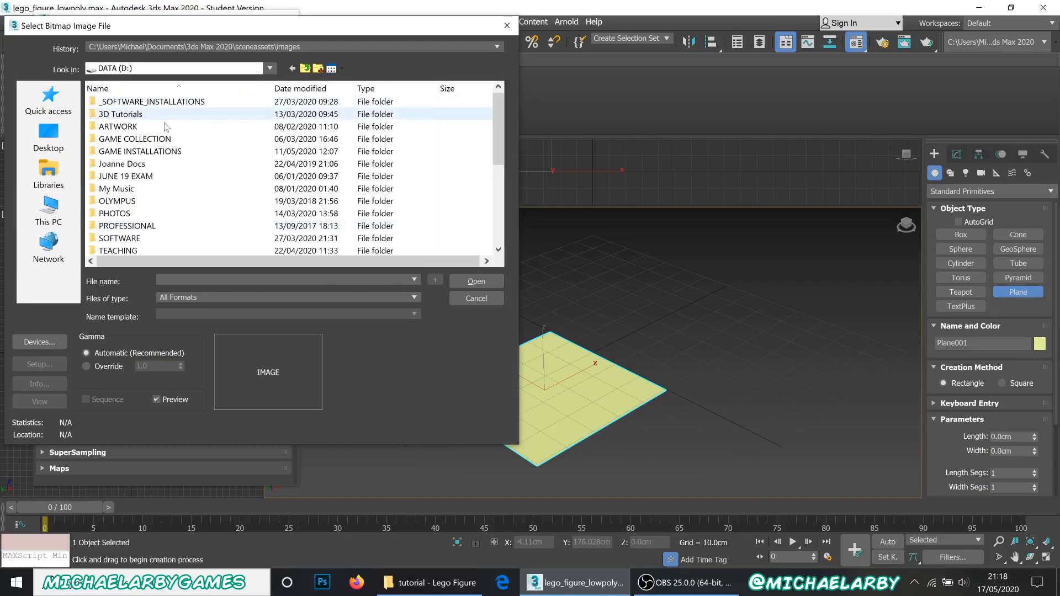
pyautogui.scroll(-1, 200, 143)
pyautogui.scroll(-3, 200, 143)
pyautogui.scroll(4, 149, 164)
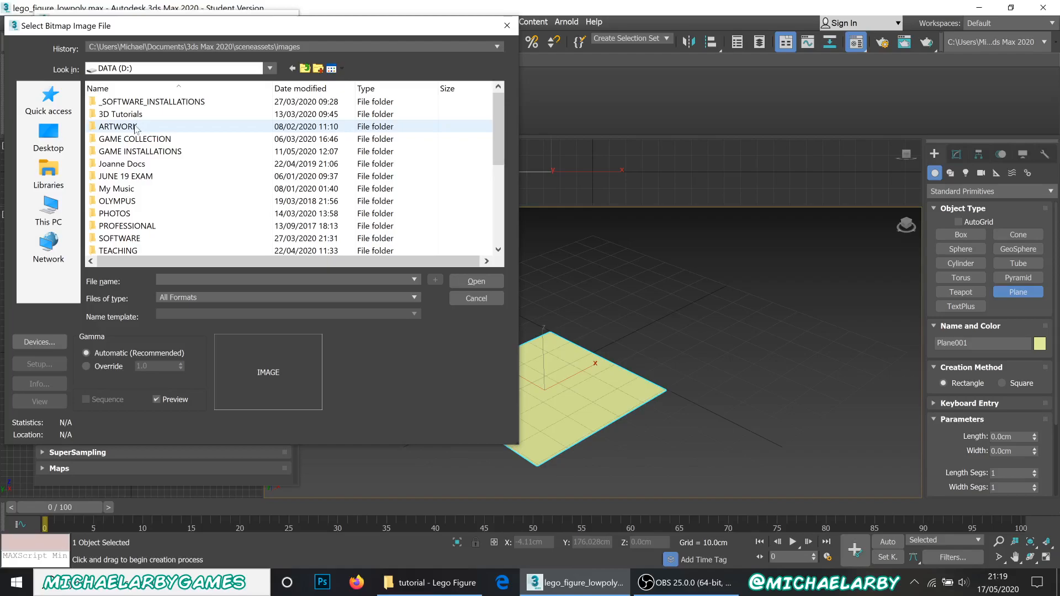
pyautogui.scroll(-1, 136, 131)
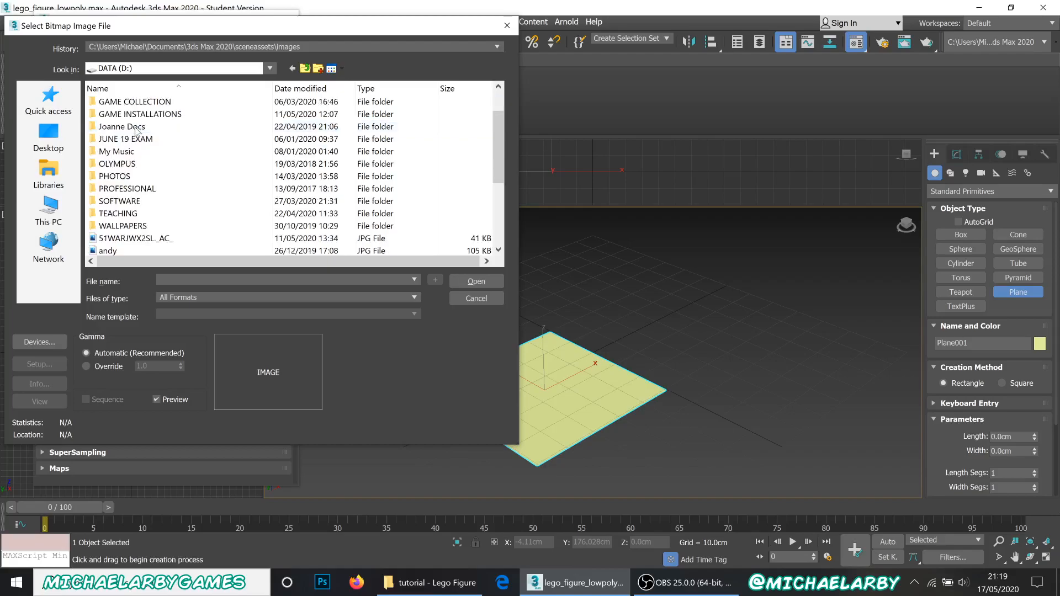
pyautogui.doubleClick(127, 213)
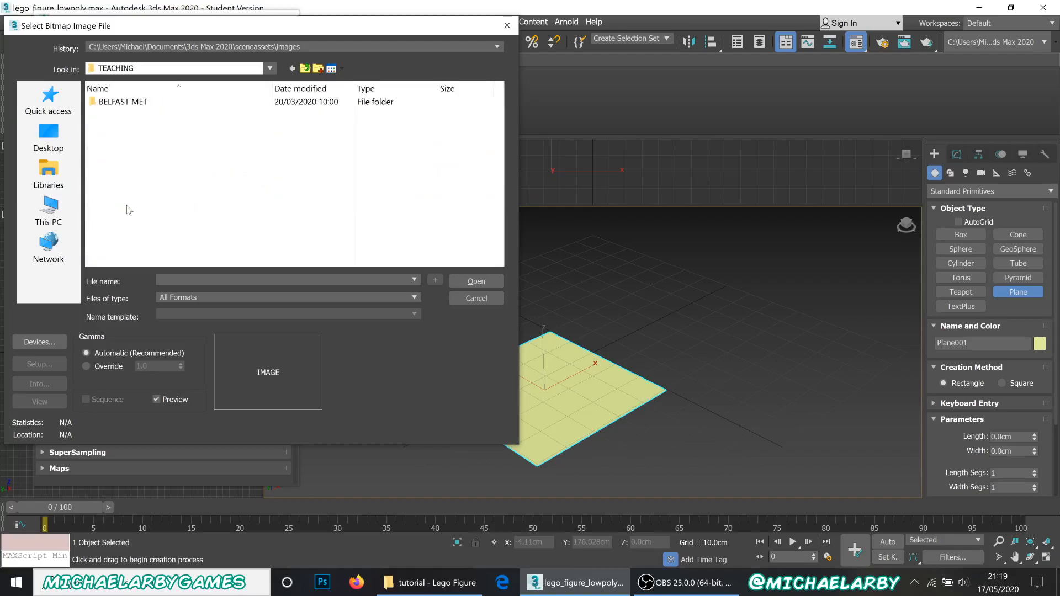
pyautogui.doubleClick(123, 101)
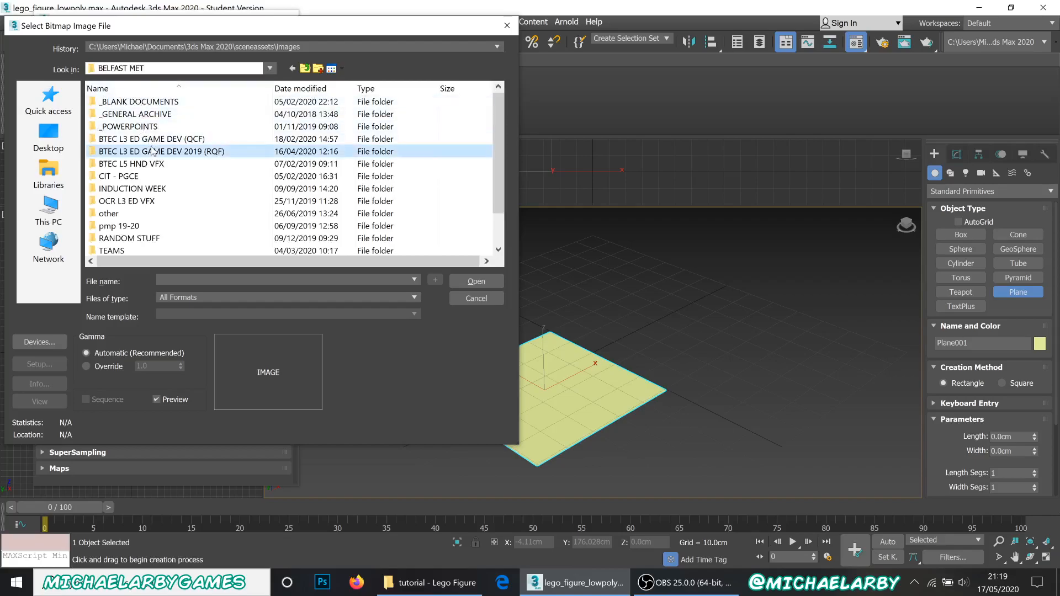
# Load LS_All_Front_001 from the "tutorial - Lego Figure" folder of the second-year 3D Modelling unit as the front material's diffuse bitmap
pyautogui.doubleClick(155, 150)
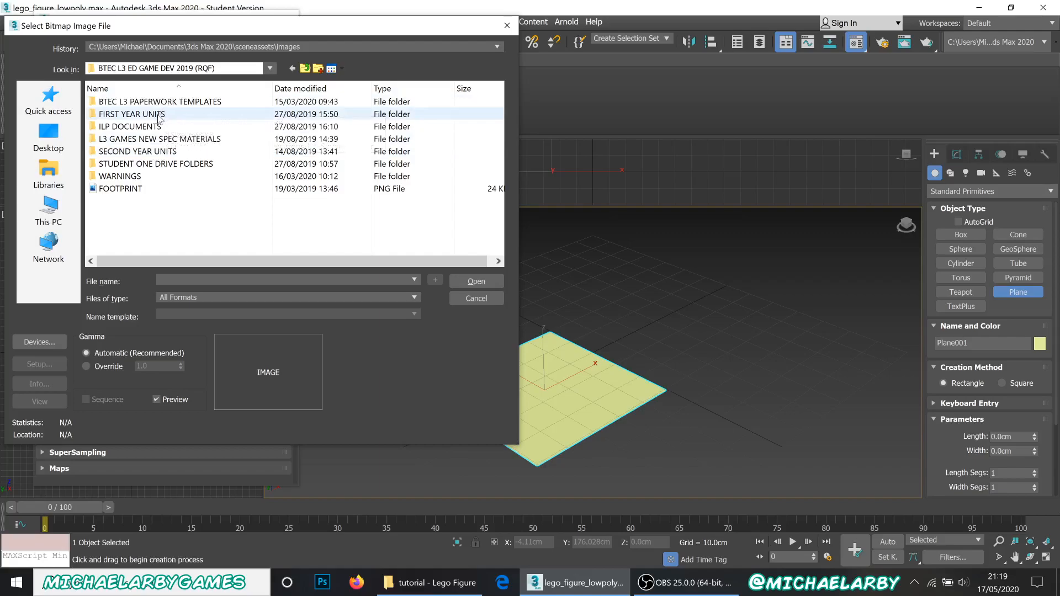
pyautogui.doubleClick(139, 151)
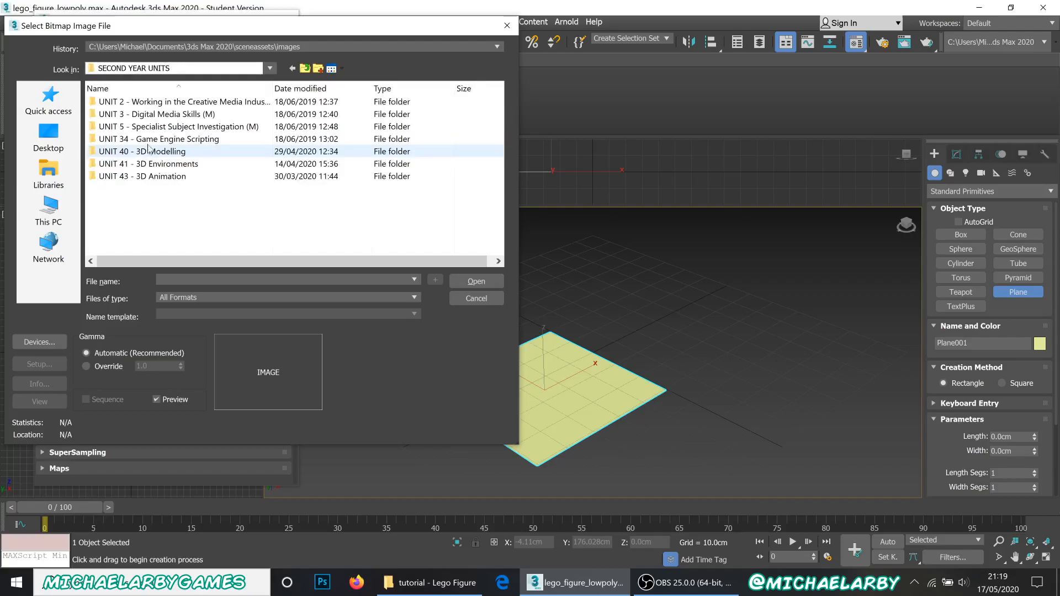
pyautogui.doubleClick(152, 152)
pyautogui.doubleClick(139, 102)
pyautogui.doubleClick(154, 104)
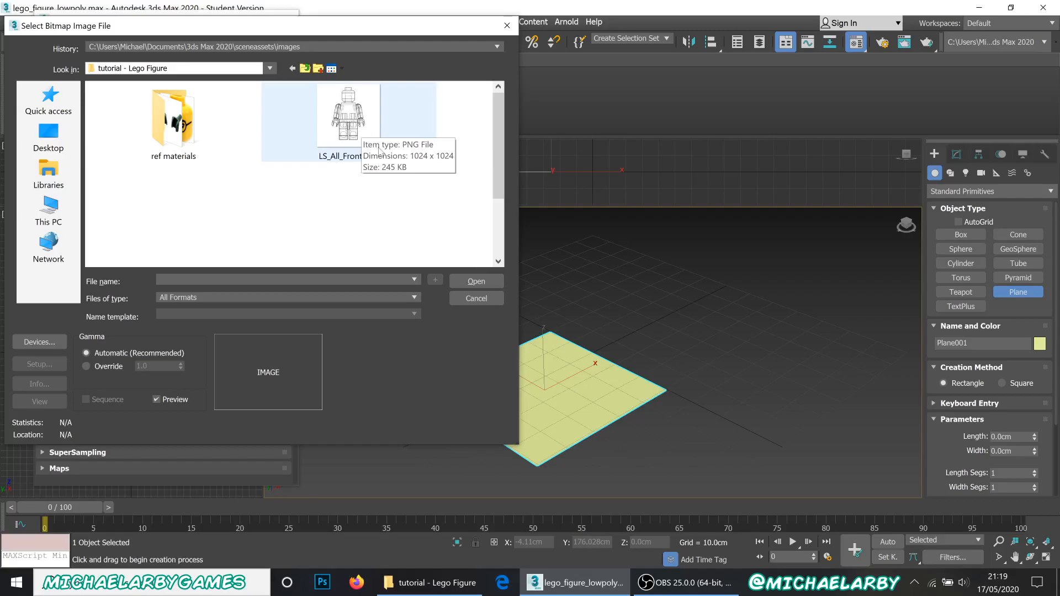
pyautogui.click(353, 132)
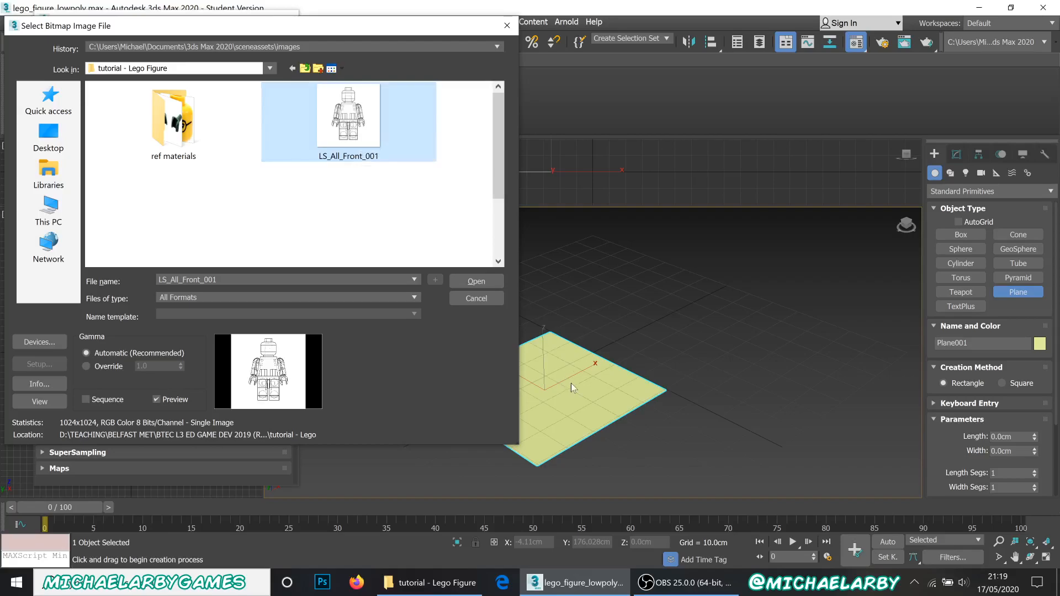
pyautogui.click(478, 281)
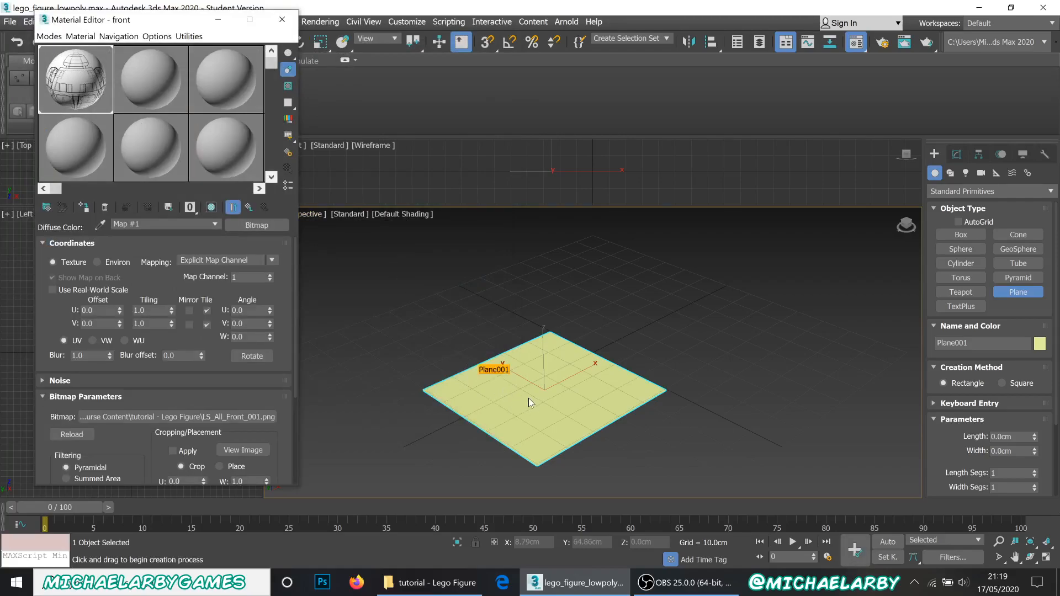
# Apply the front material to the plane and show its blueprint texture shaded in the viewport
pyautogui.moveTo(529, 398); pyautogui.dragTo(526, 400)
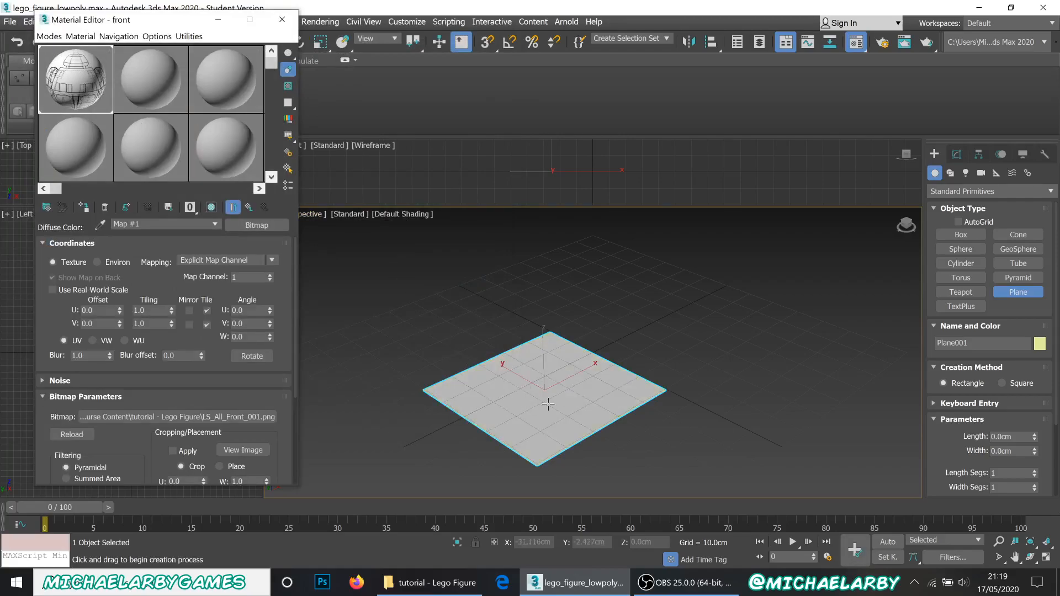
pyautogui.click(212, 208)
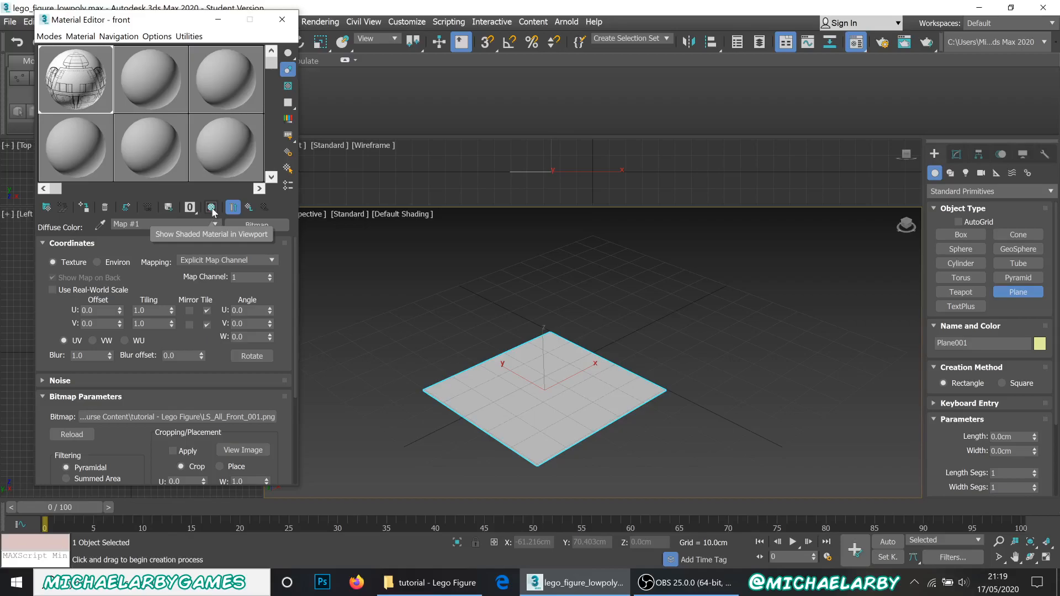
pyautogui.click(211, 209)
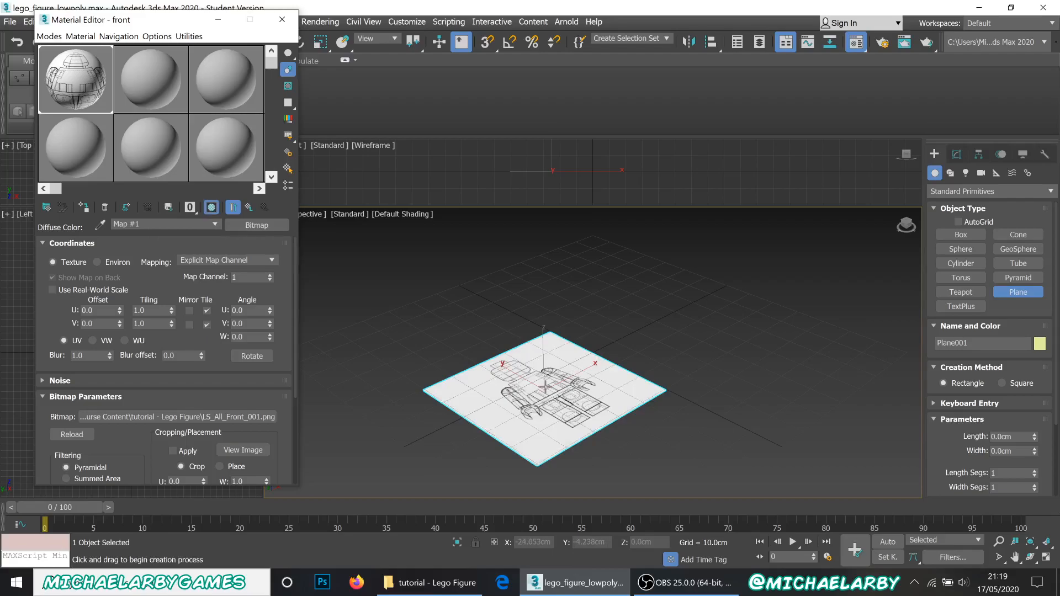
# Name the second material "side" and load LS_All_Side_001 as its diffuse bitmap
pyautogui.click(169, 93)
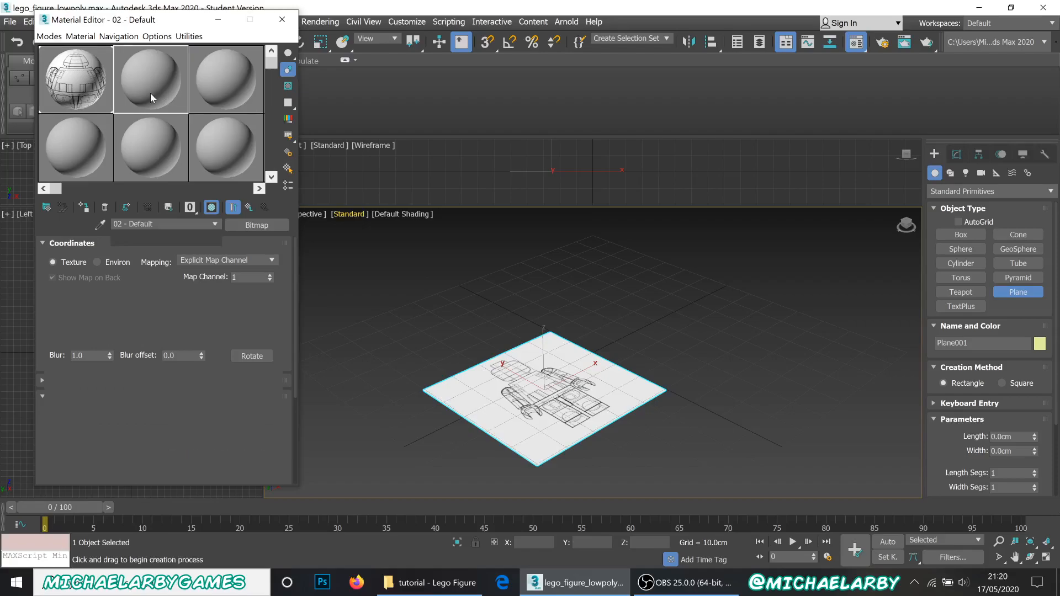
pyautogui.click(152, 223)
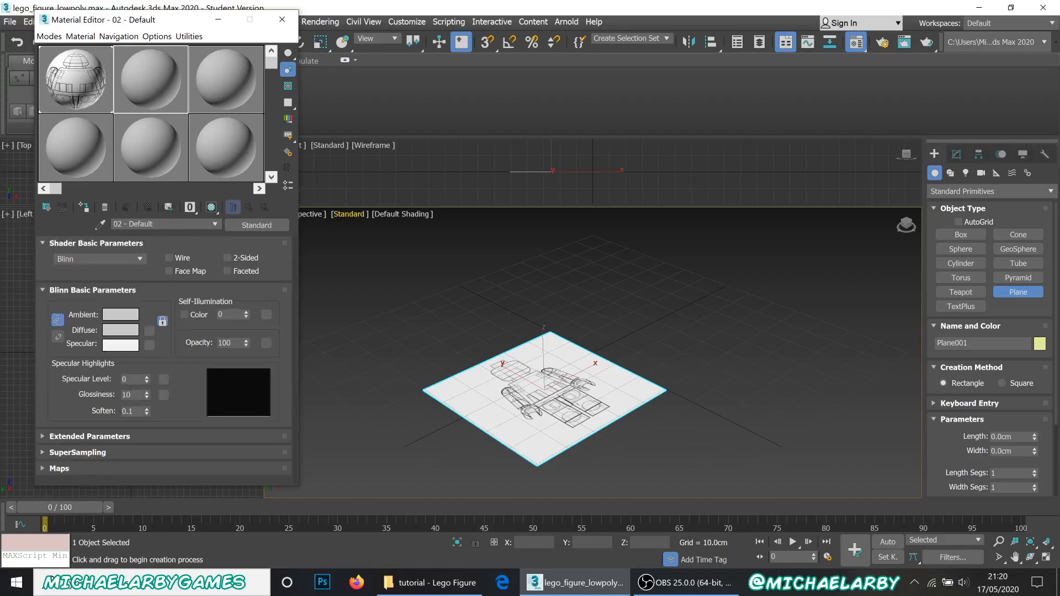
pyautogui.write('side')
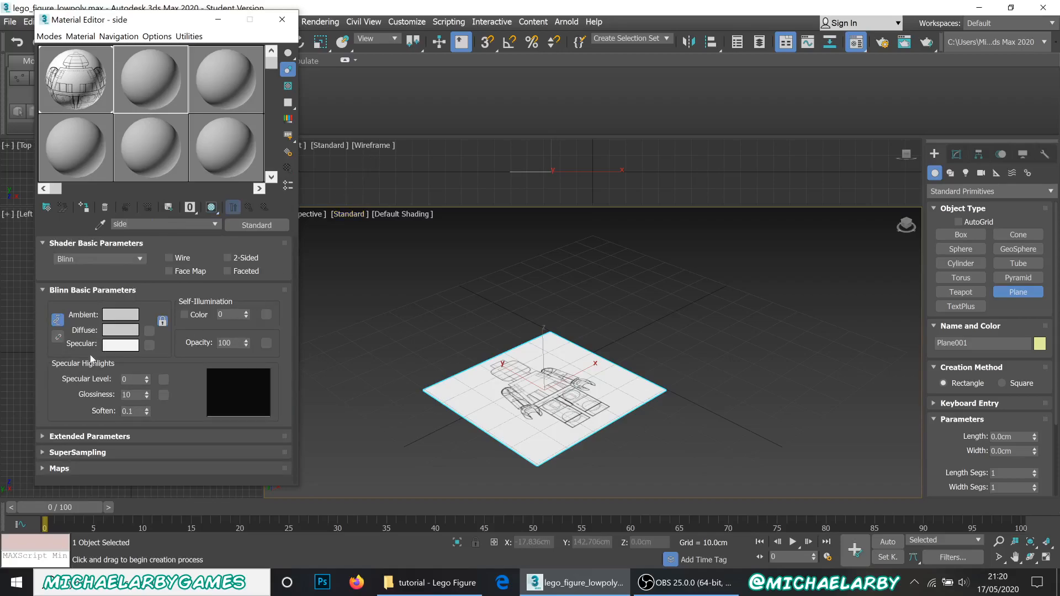
pyautogui.click(150, 331)
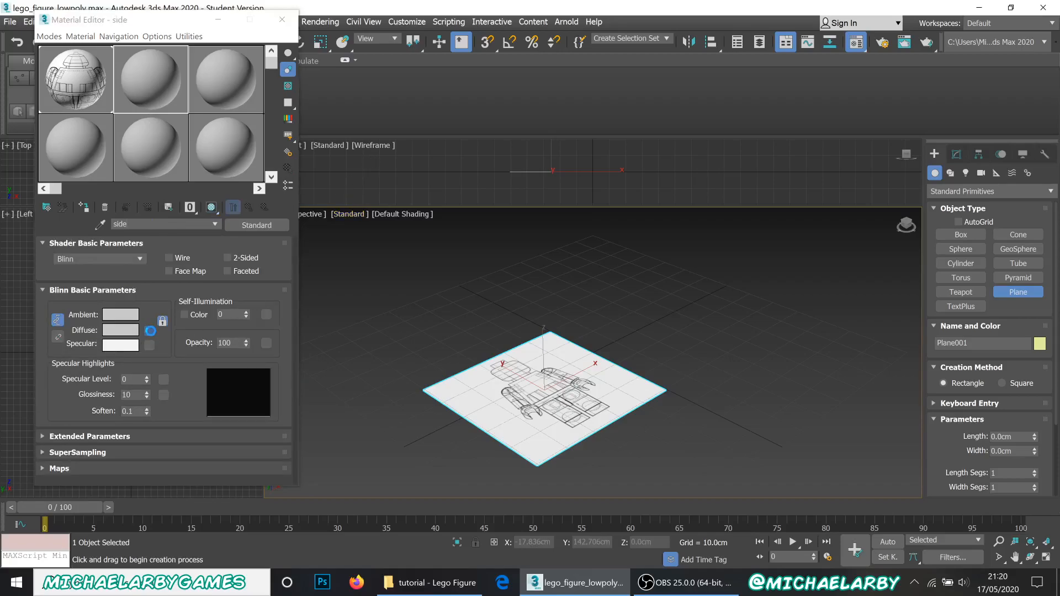
pyautogui.doubleClick(404, 143)
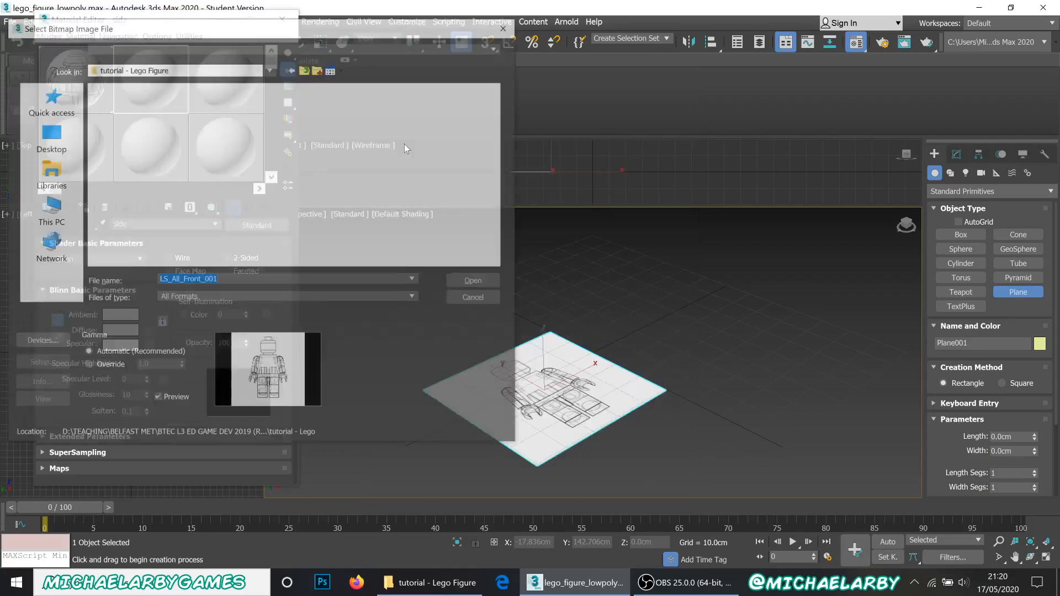
pyautogui.scroll(-3, 282, 200)
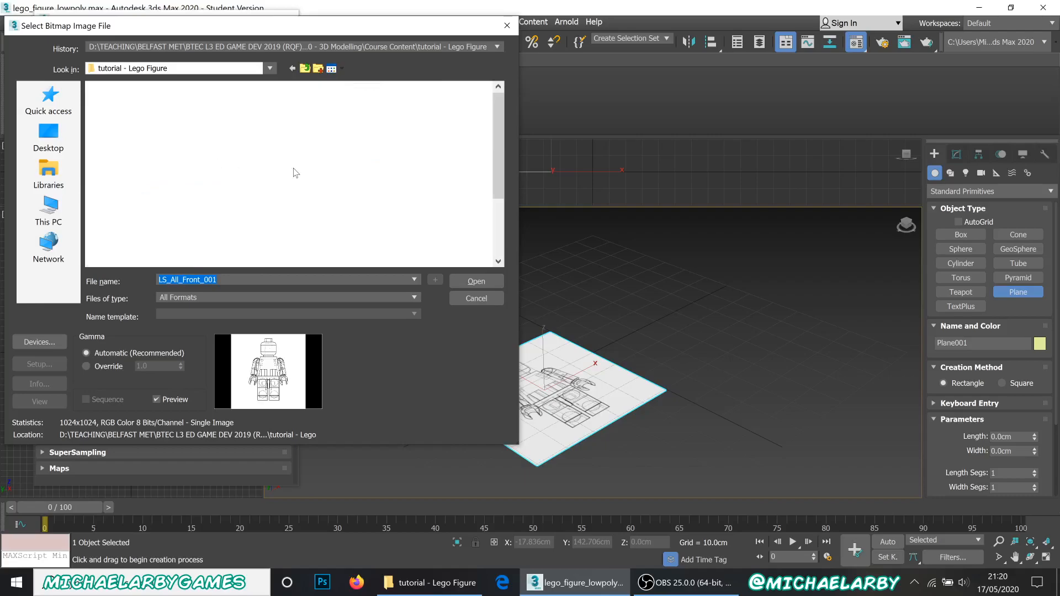
pyautogui.click(192, 223)
pyautogui.doubleClick(192, 223)
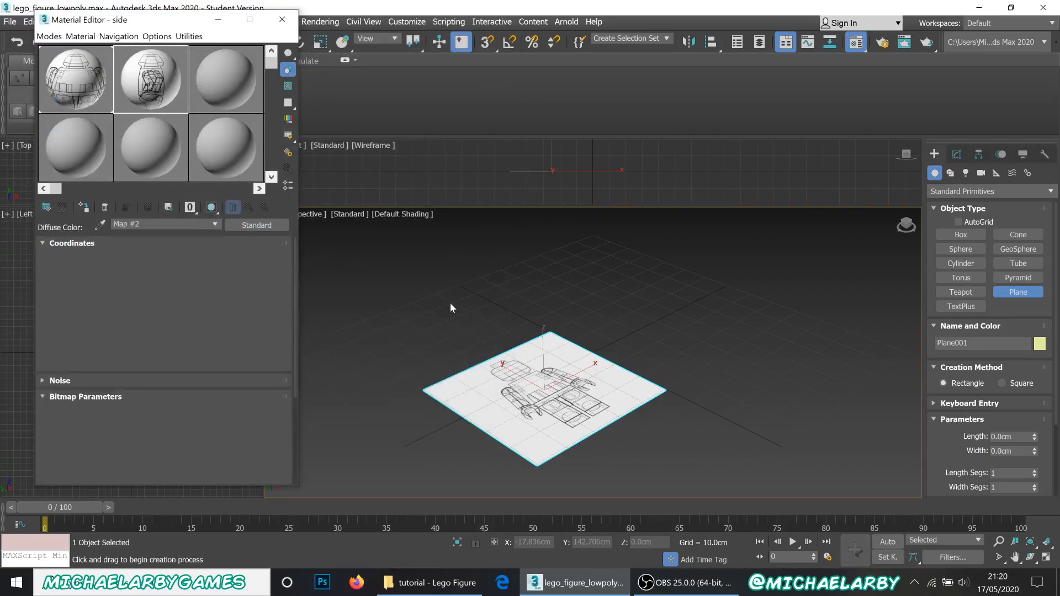
pyautogui.click(499, 344)
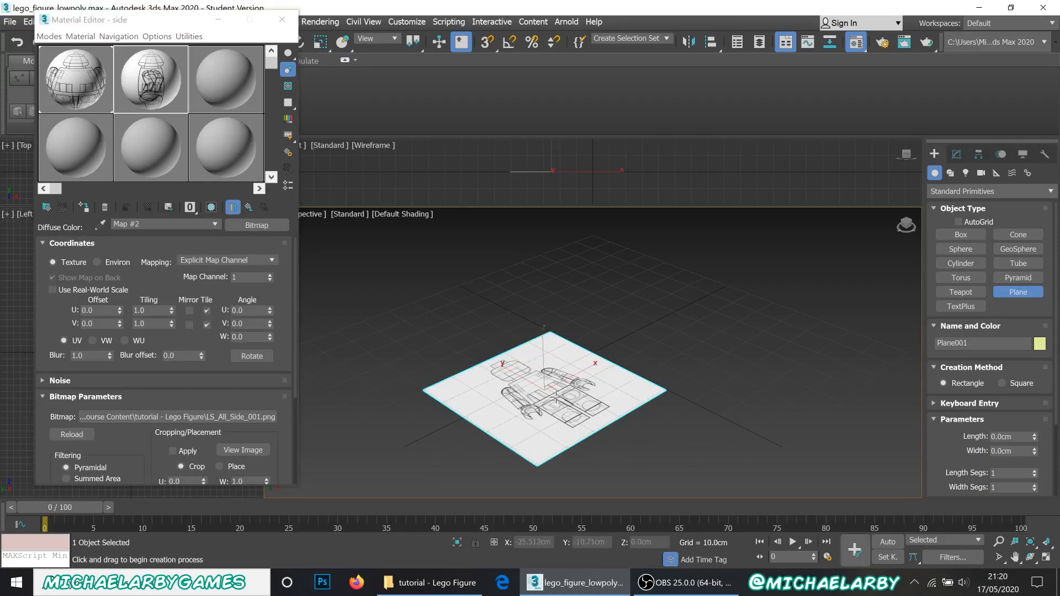
# Clone the front plane once as a Copy along the X axis, placing it at about X 42.3 cm
pyautogui.moveTo(181, 16); pyautogui.dragTo(171, 115)
pyautogui.click(276, 41)
pyautogui.moveTo(580, 374)
pyautogui.keyDown('shift'); pyautogui.mouseDown()
pyautogui.moveTo(588, 359)
pyautogui.moveTo(733, 301)
pyautogui.moveTo(724, 307)
pyautogui.mouseUp(); pyautogui.keyUp('shift')
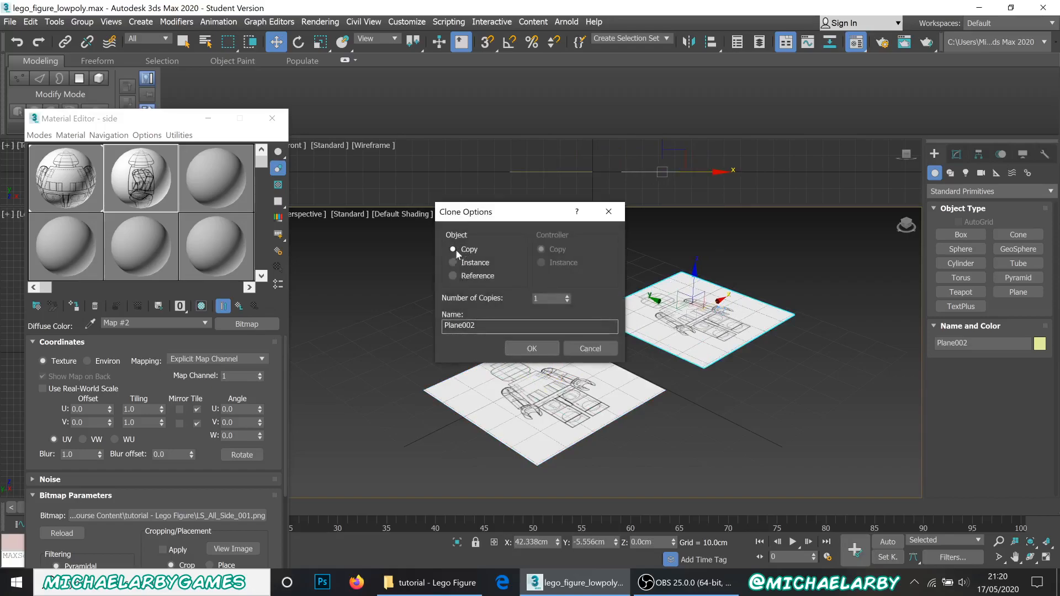
pyautogui.click(531, 350)
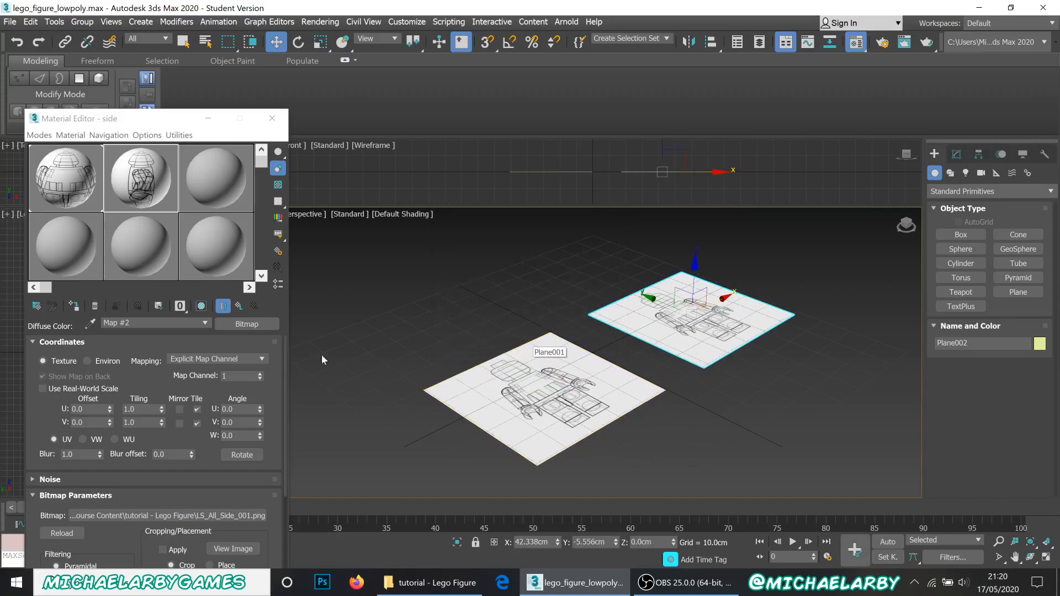
# Apply the side material to the copied plane and show its blueprint texture shaded in the viewport
pyautogui.moveTo(141, 187); pyautogui.dragTo(691, 313)
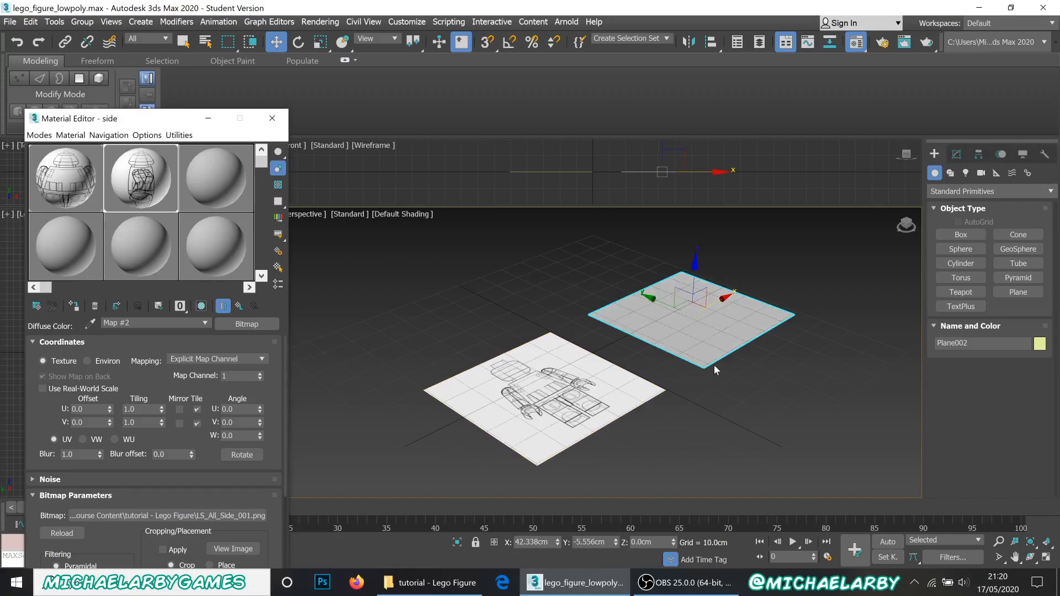
pyautogui.click(202, 307)
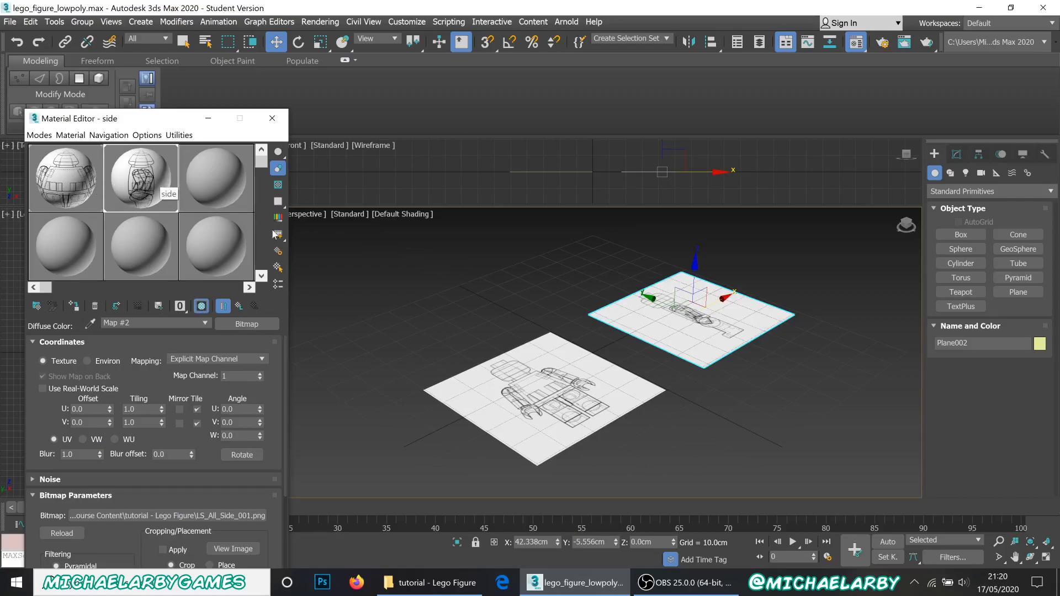
pyautogui.click(77, 307)
pyautogui.click(270, 119)
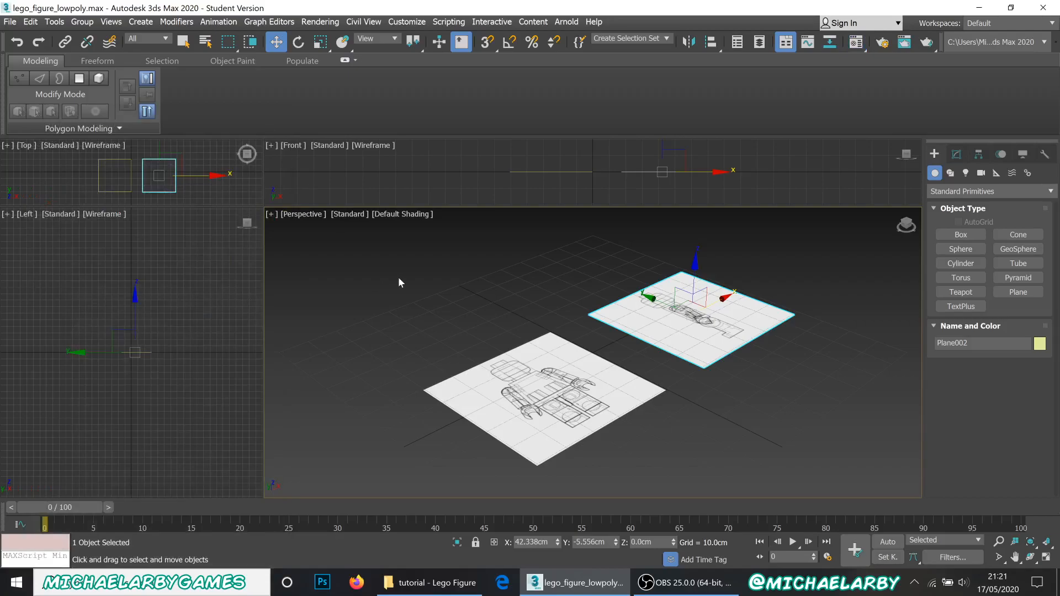
# Select the plane with the front blueprint and switch to the Rotate tool
pyautogui.click(537, 380)
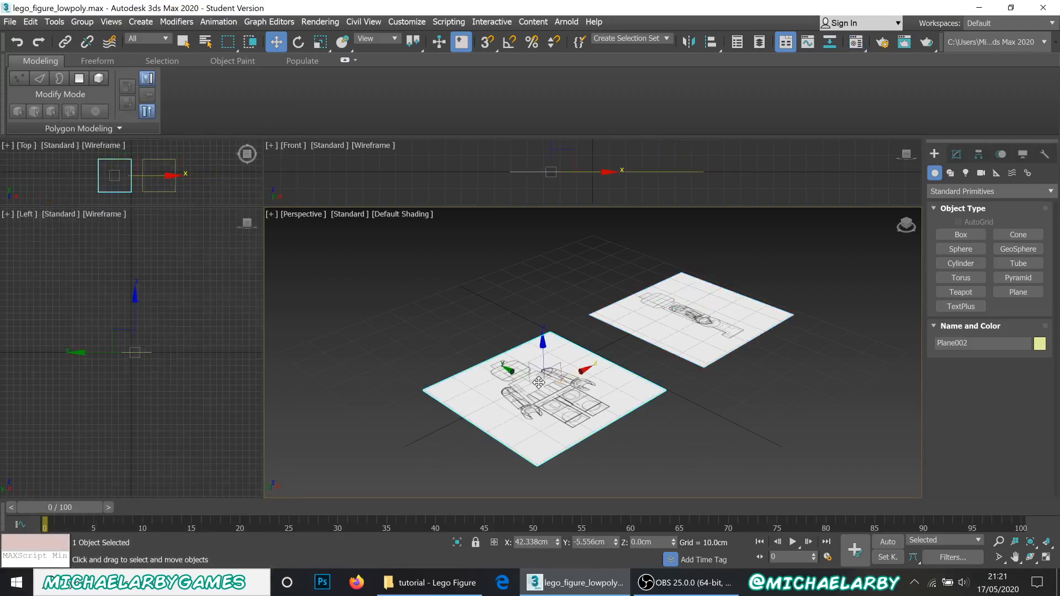
pyautogui.click(297, 42)
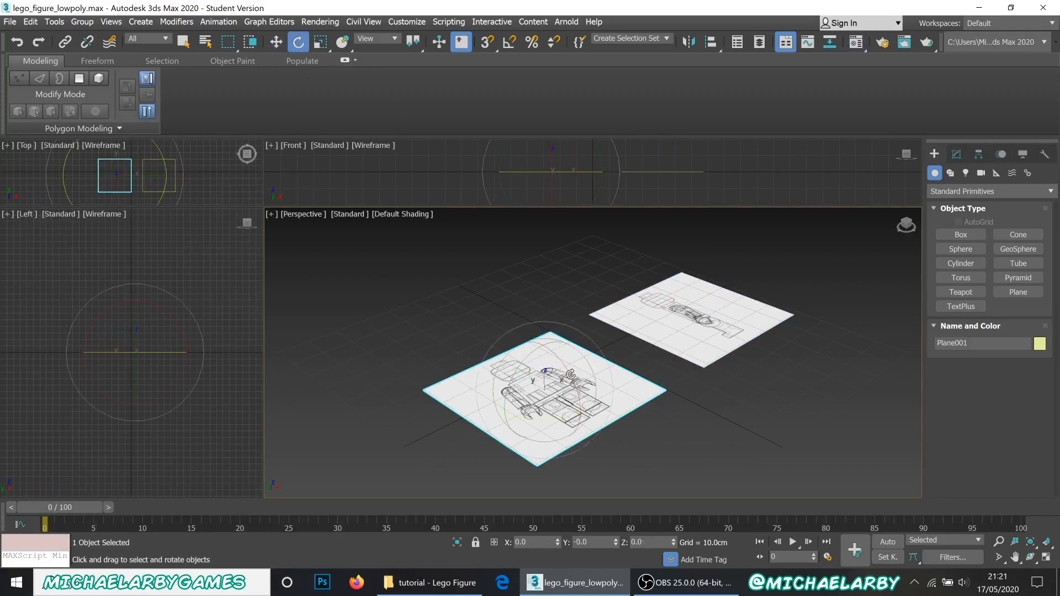
pyautogui.moveTo(563, 364)
pyautogui.mouseDown()
pyautogui.moveTo(611, 395)
pyautogui.moveTo(558, 357)
pyautogui.mouseUp()
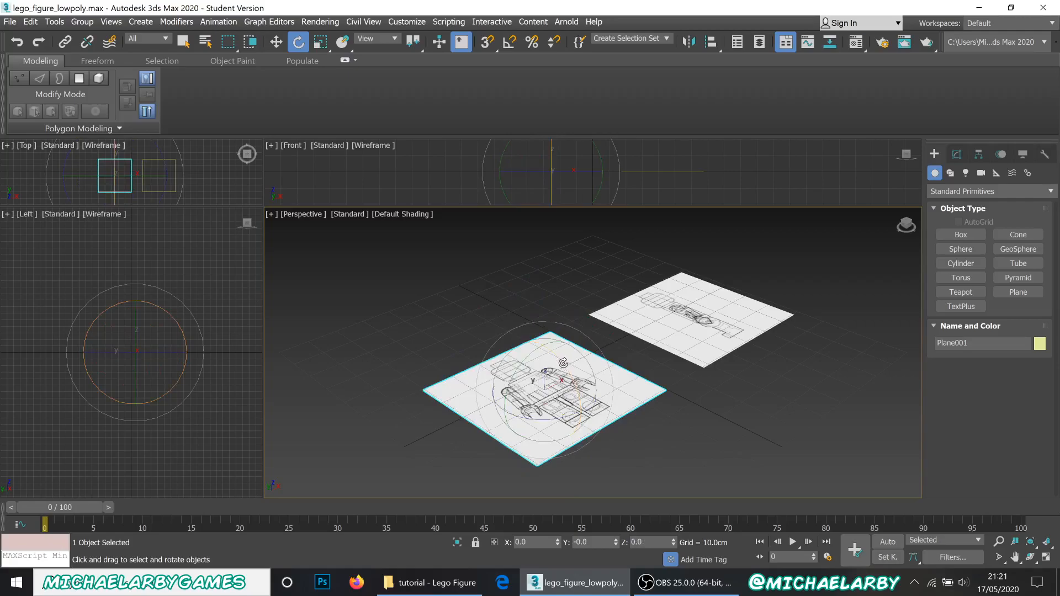
pyautogui.scroll(4, 566, 398)
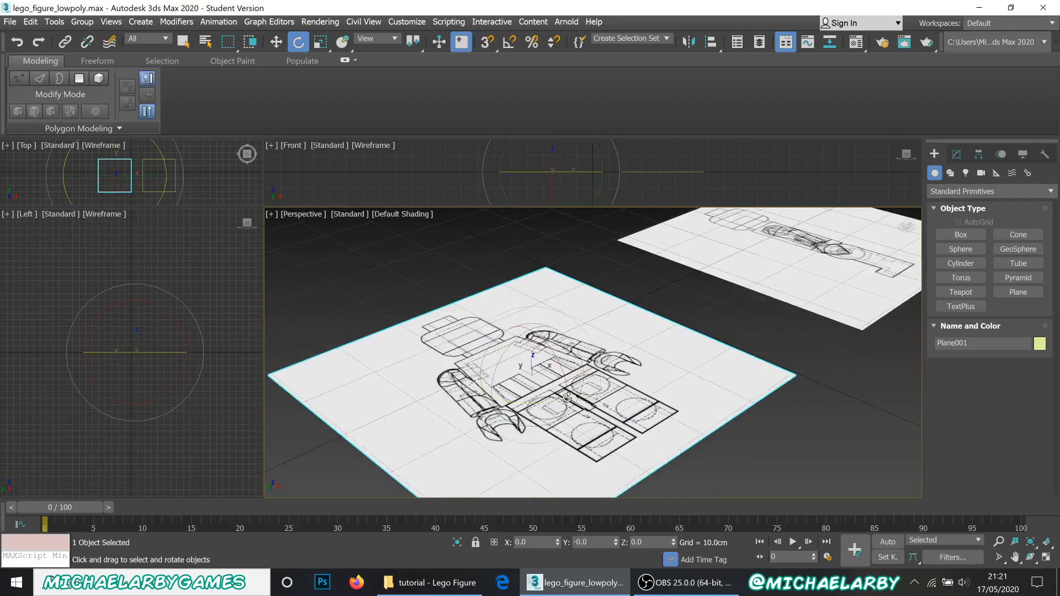
pyautogui.scroll(-6, 566, 390)
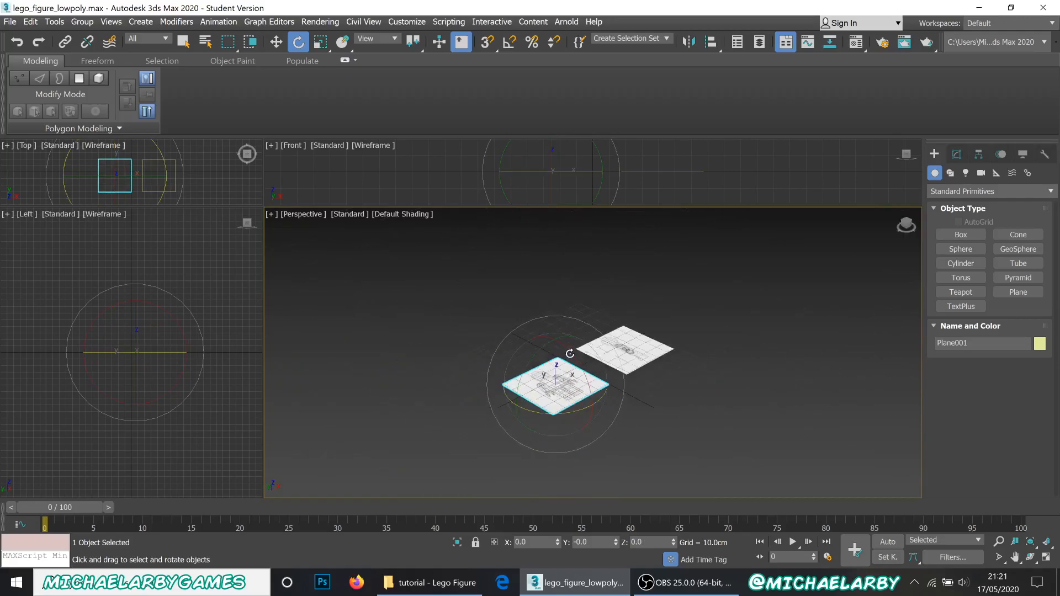
pyautogui.moveTo(572, 351); pyautogui.dragTo(629, 365)
pyautogui.hotkey('ctrl', 'z')
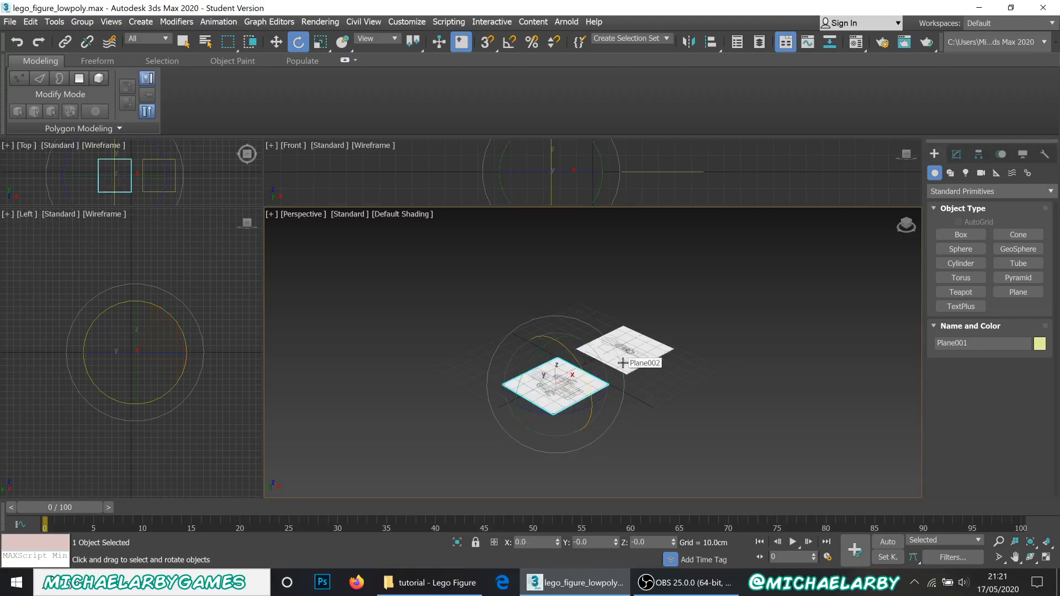
# Rotate the front plane 90 degrees about the X axis with angle snapping on, and select the side plane
pyautogui.click(508, 45)
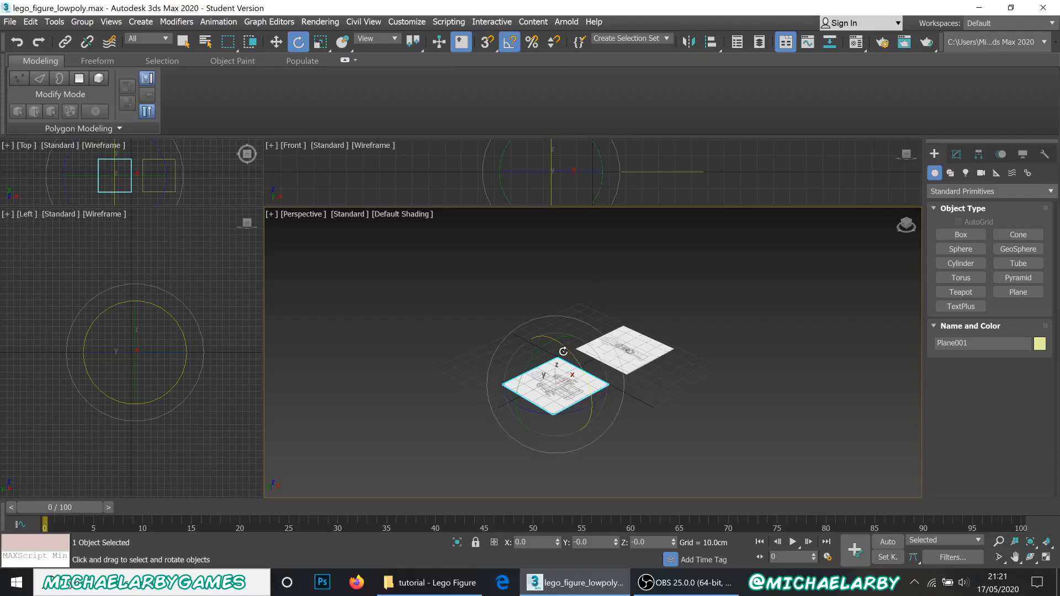
pyautogui.moveTo(569, 346); pyautogui.dragTo(582, 367)
pyautogui.click(623, 347)
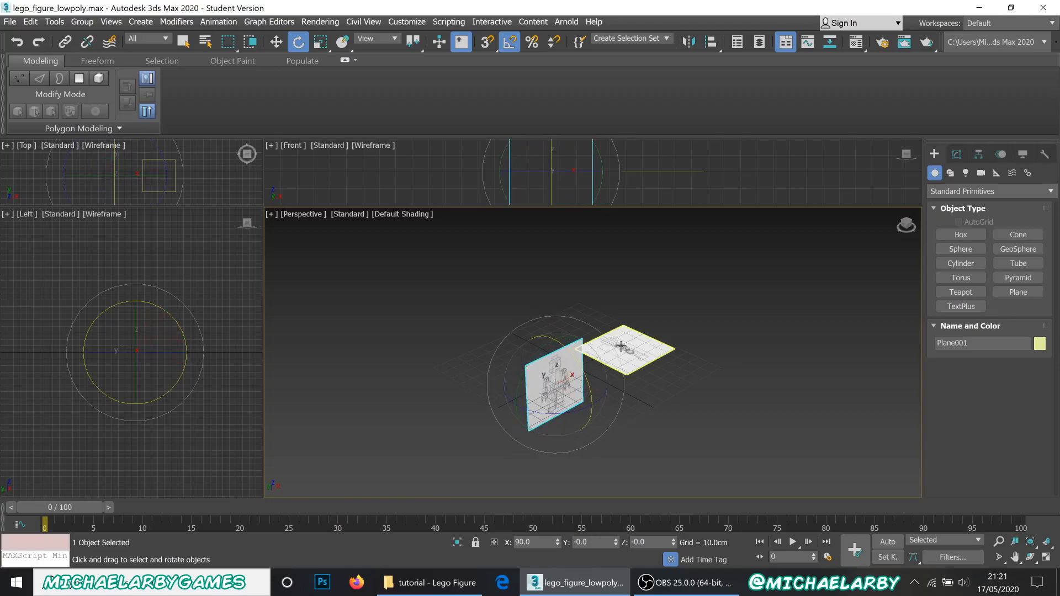
# Rotate the side plane upright, 90 degrees about X and -90 degrees about Z, so it stands perpendicular to the front plane
pyautogui.moveTo(644, 318); pyautogui.dragTo(659, 334)
pyautogui.hotkey('ctrl', 'z')
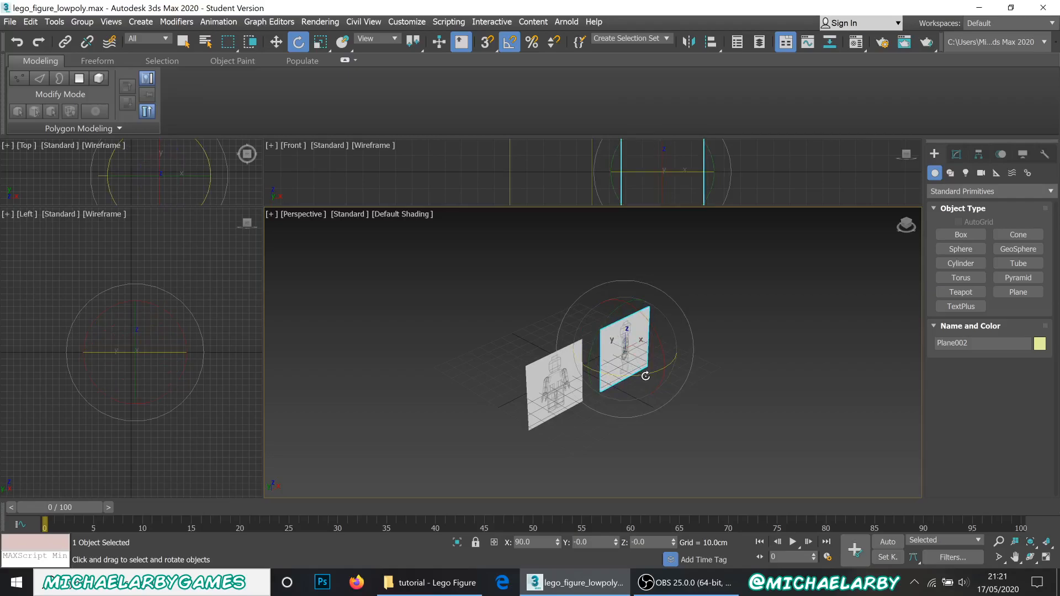
pyautogui.moveTo(645, 378); pyautogui.dragTo(621, 388)
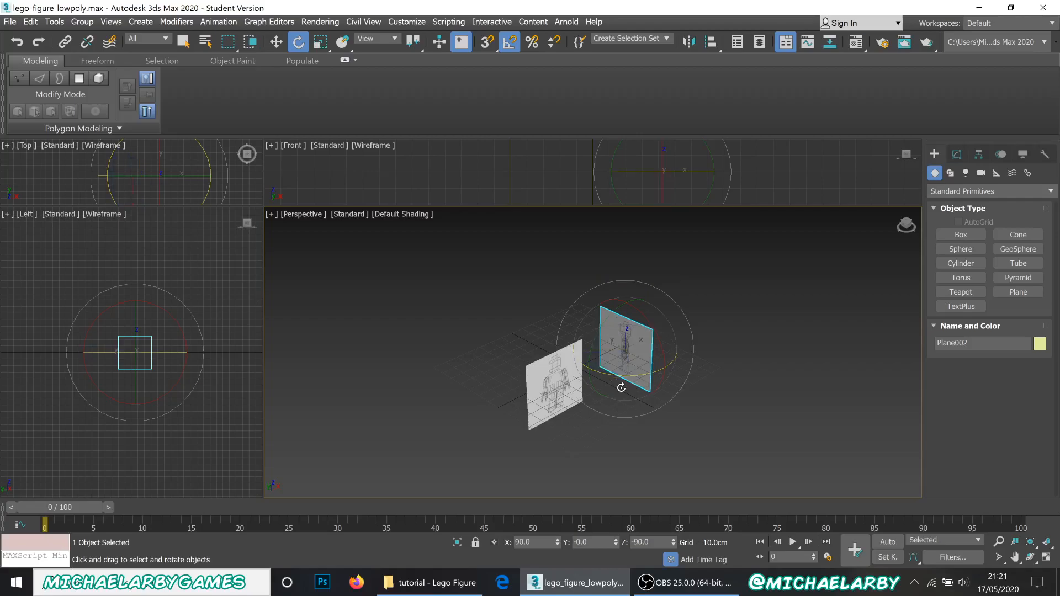
pyautogui.click(701, 411)
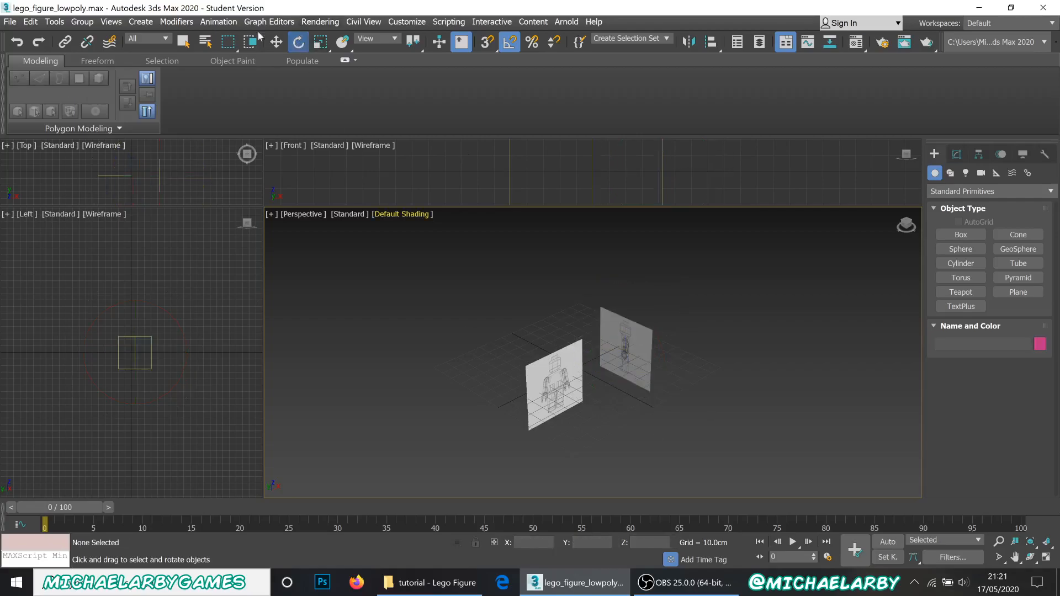
# Select the front plane with the Move tool and shift it back along the Y axis to about 48.5 cm
pyautogui.click(277, 42)
pyautogui.click(529, 368)
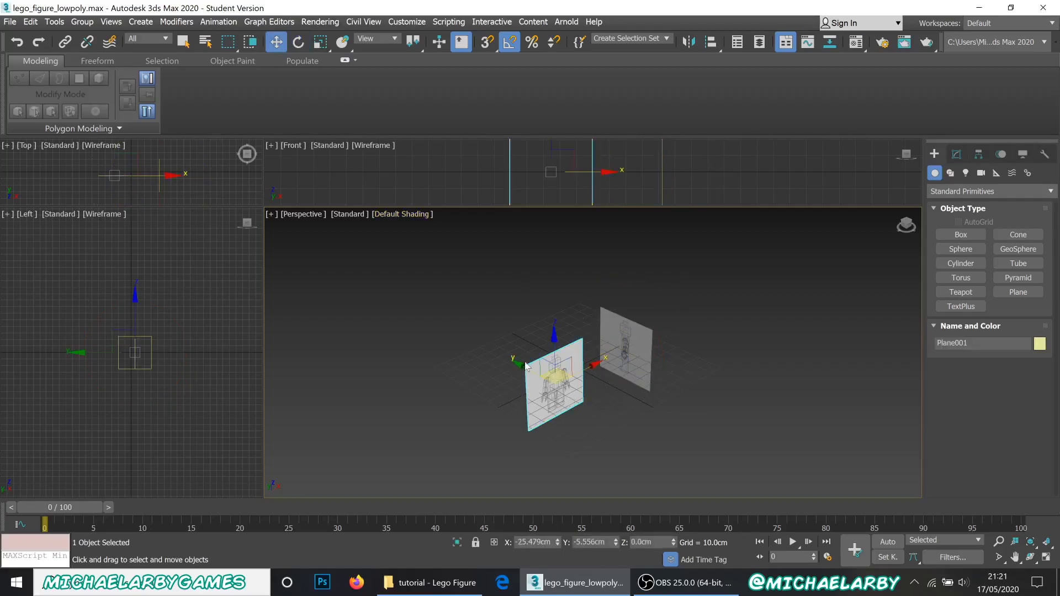
pyautogui.moveTo(528, 368); pyautogui.dragTo(473, 336)
pyautogui.scroll(5, 558, 398)
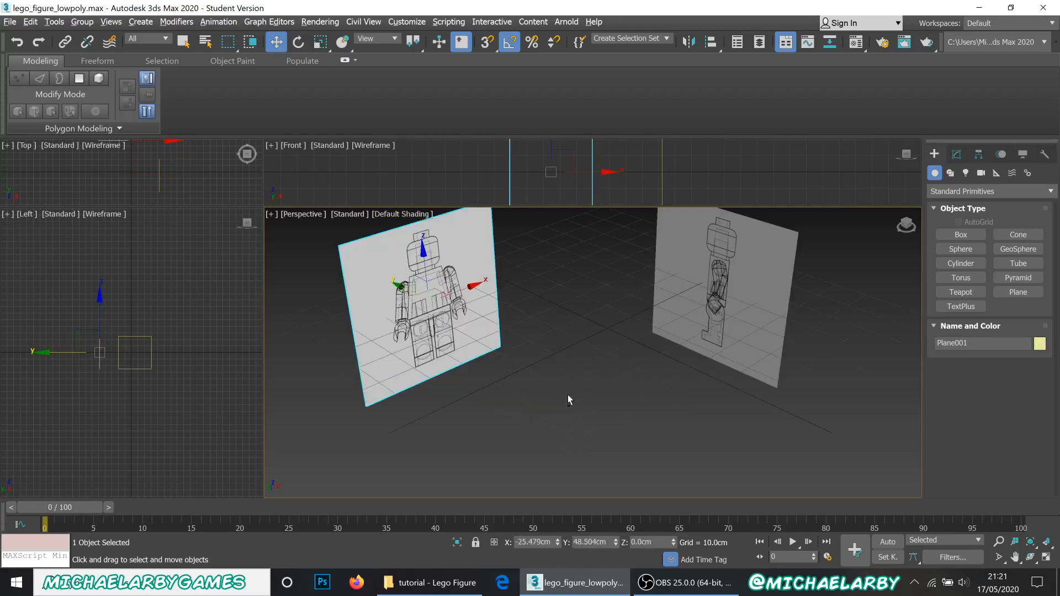
pyautogui.keyDown('alt'); pyautogui.moveTo(571, 390); pyautogui.dragTo(655, 423, button='middle'); pyautogui.keyUp('alt')
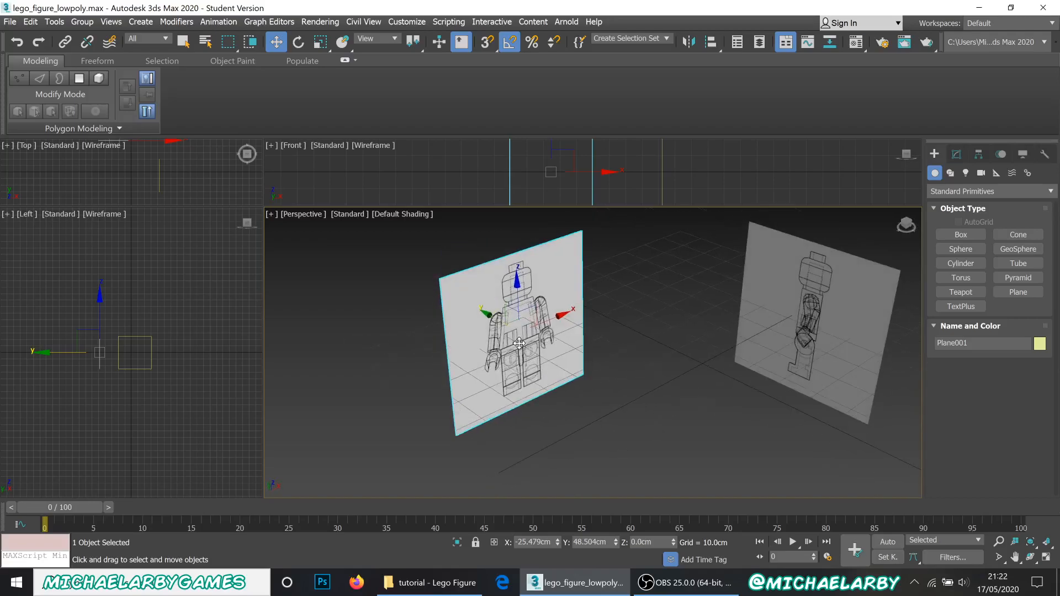
# Move the front plane to about X 42.9, Y -3.5 cm so it crosses the side plane, and compare the two blueprints
pyautogui.moveTo(543, 319); pyautogui.dragTo(821, 306)
pyautogui.scroll(5, 819, 321)
pyautogui.moveTo(819, 323); pyautogui.dragTo(637, 377, button='middle')
pyautogui.scroll(-7, 640, 379)
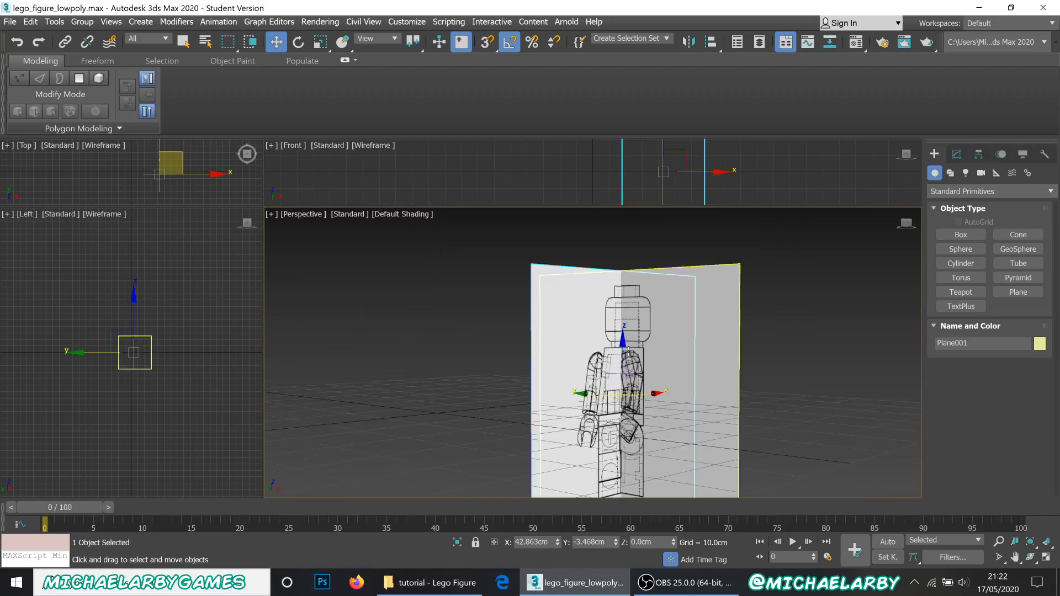
pyautogui.keyDown('alt'); pyautogui.moveTo(615, 334); pyautogui.dragTo(615, 362, button='middle'); pyautogui.keyUp('alt')
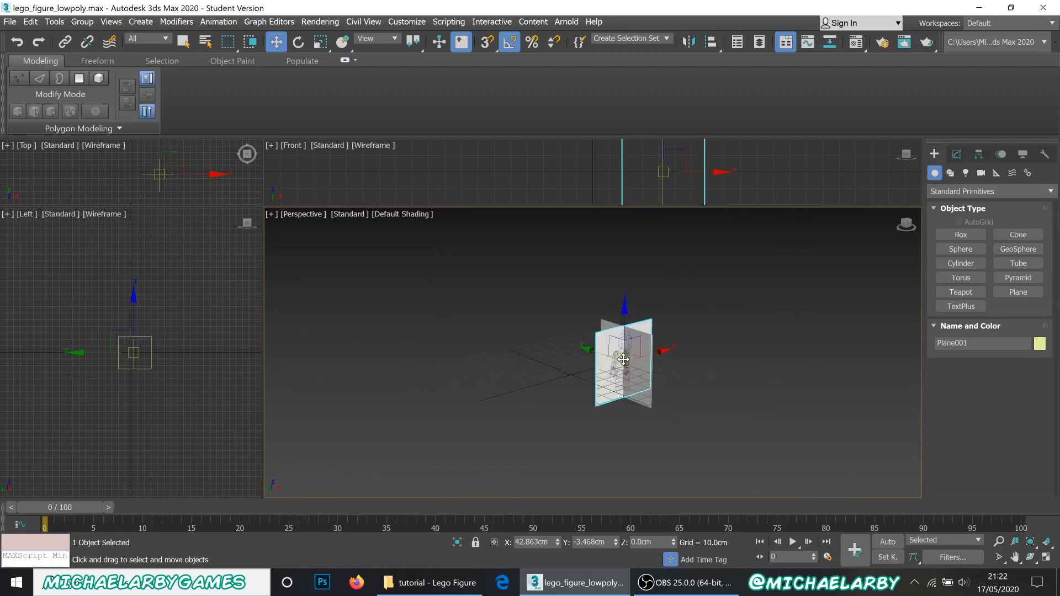
# Move the front plane clear of the side plane to about X -76.9 cm, push it further back along Y, and deselect it
pyautogui.moveTo(623, 359); pyautogui.dragTo(485, 357)
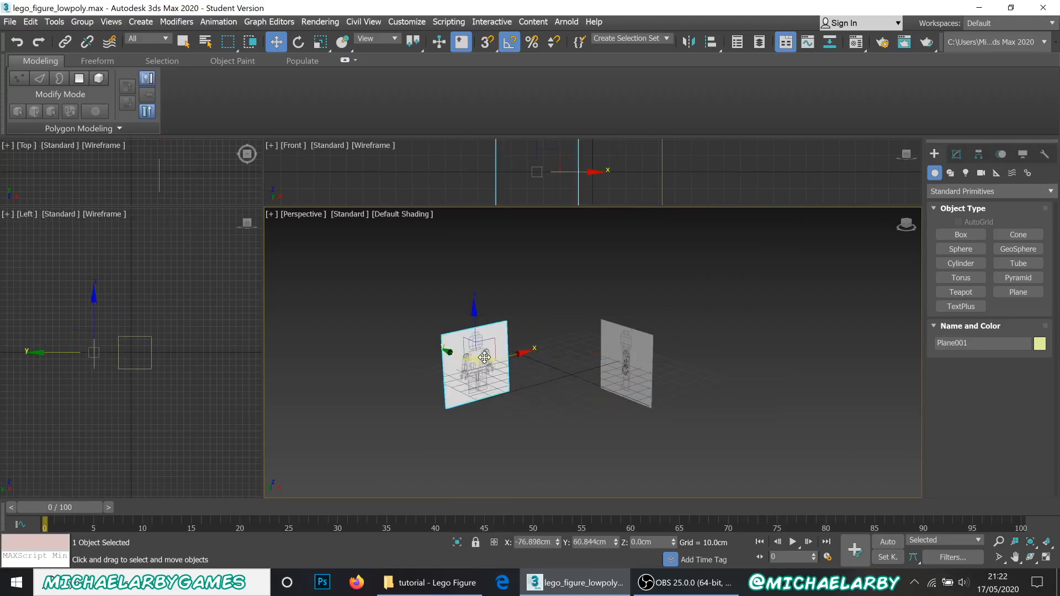
pyautogui.scroll(5, 485, 358)
pyautogui.keyDown('alt'); pyautogui.moveTo(483, 359); pyautogui.dragTo(484, 390, button='middle'); pyautogui.keyUp('alt')
pyautogui.moveTo(438, 355); pyautogui.dragTo(370, 338)
pyautogui.click(629, 396)
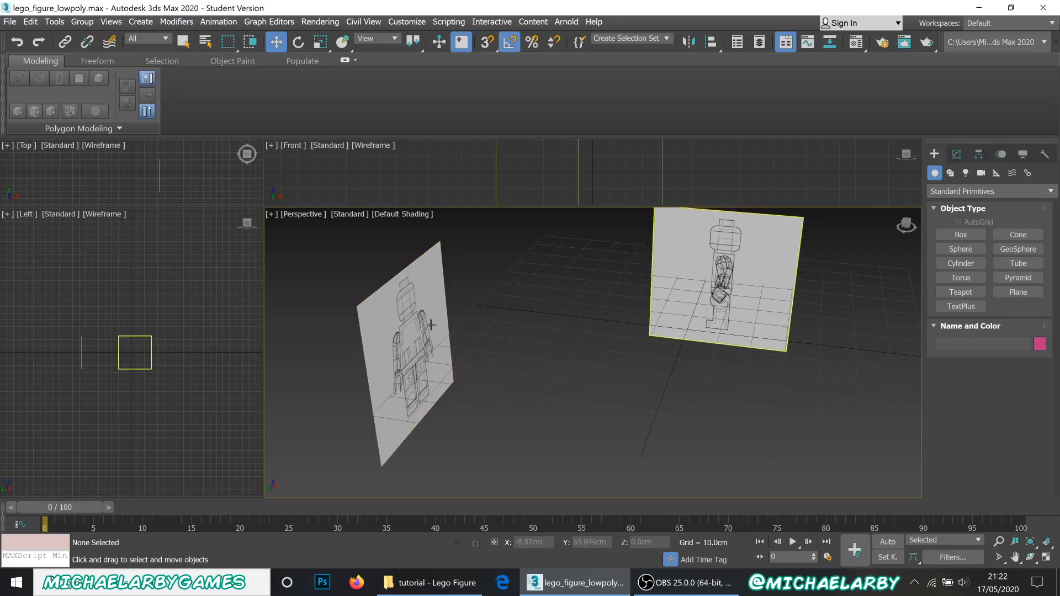
# Widen the Left viewport and switch it to Default Shading, framing the side blueprint
pyautogui.keyDown('alt'); pyautogui.moveTo(637, 406); pyautogui.dragTo(543, 410, button='middle'); pyautogui.keyUp('alt')
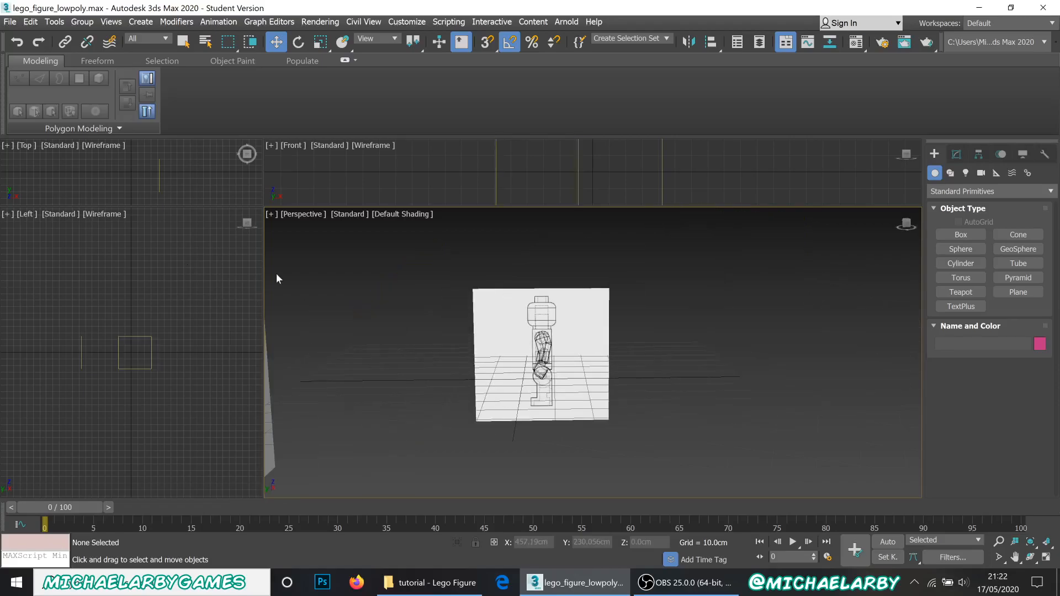
pyautogui.moveTo(263, 271); pyautogui.dragTo(152, 302)
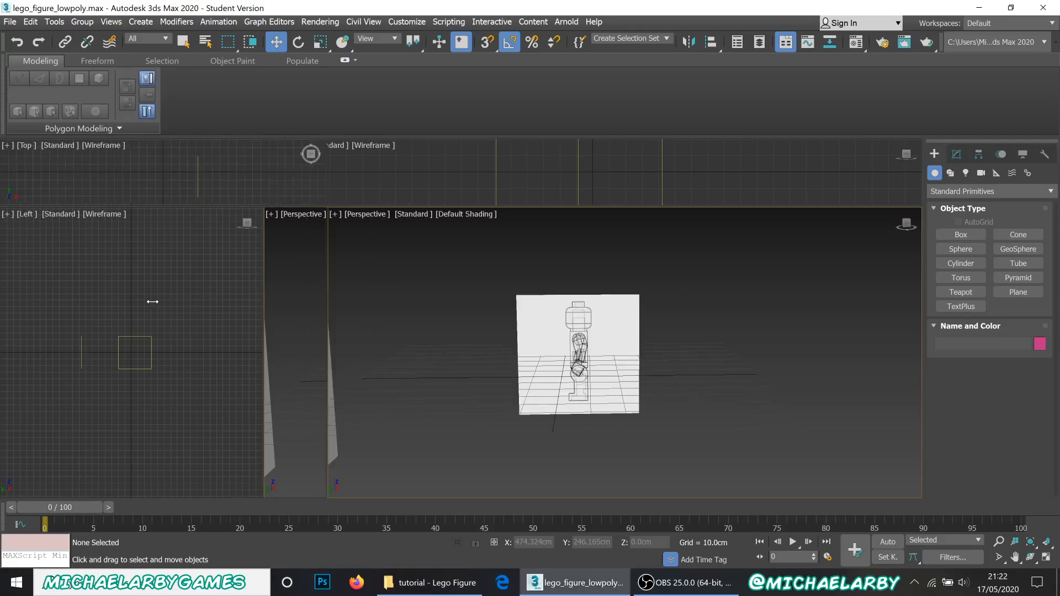
pyautogui.scroll(2, 162, 357)
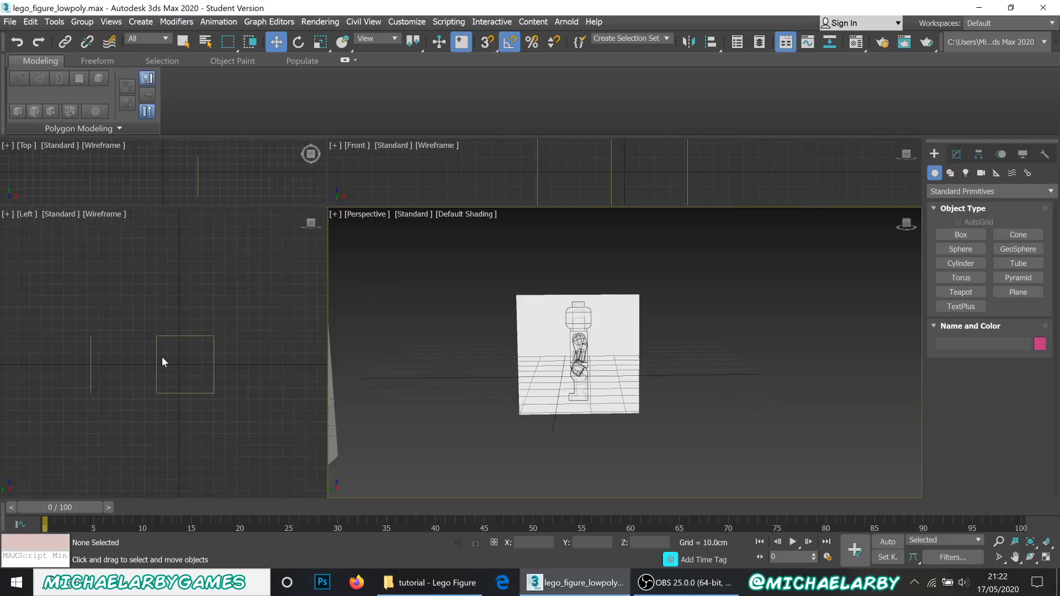
pyautogui.click(141, 314)
pyautogui.press('F3')
pyautogui.scroll(5, 182, 360)
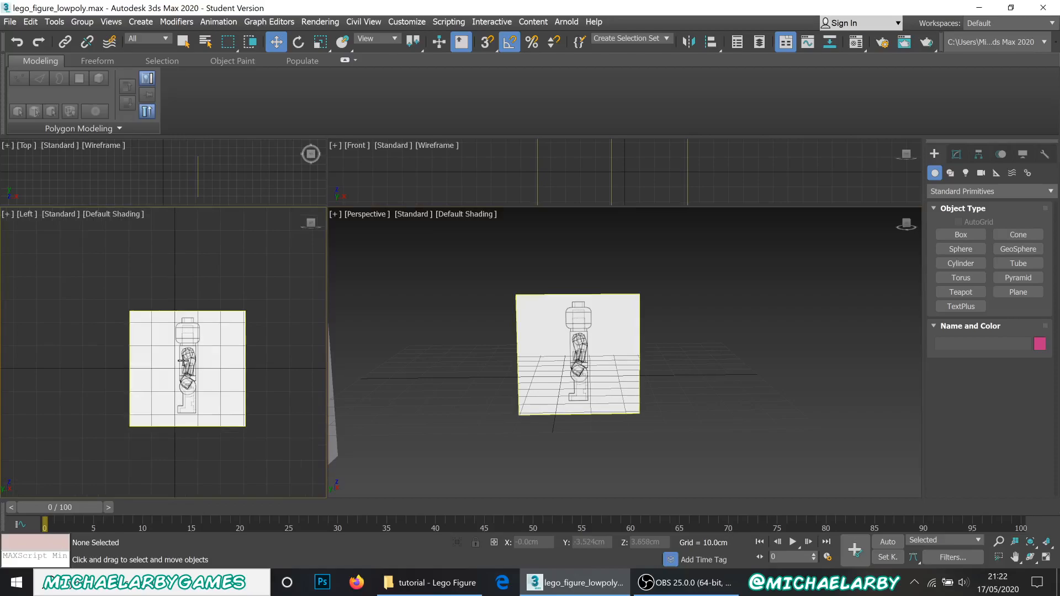
pyautogui.scroll(3, 168, 312)
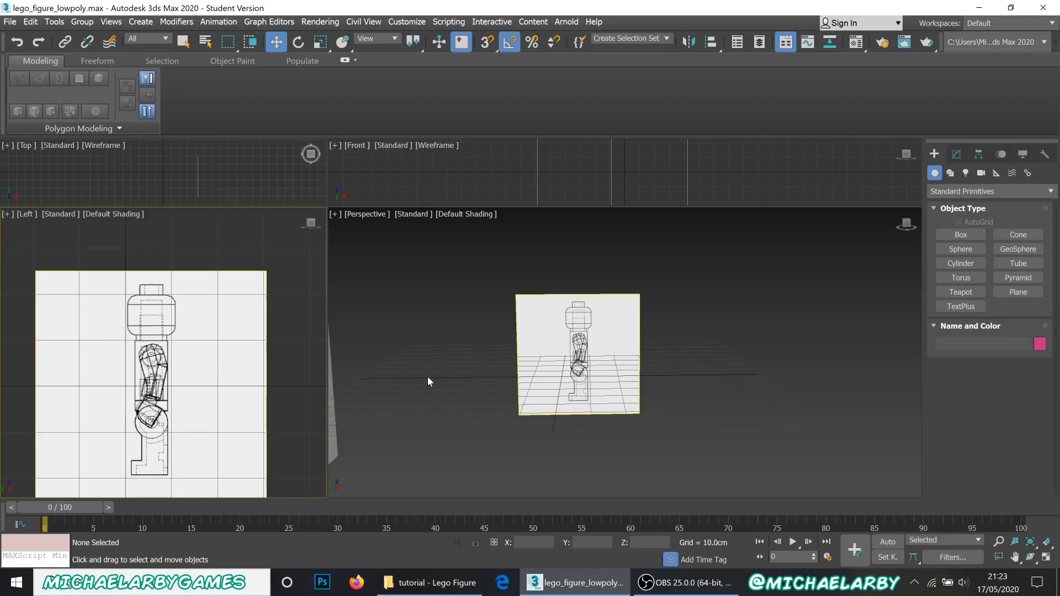
# Create a cylinder in front of the side blueprint in the Perspective view, about 6.8 cm in radius and 8.3 cm high
pyautogui.keyDown('alt'); pyautogui.moveTo(441, 366); pyautogui.dragTo(497, 381, button='middle'); pyautogui.keyUp('alt')
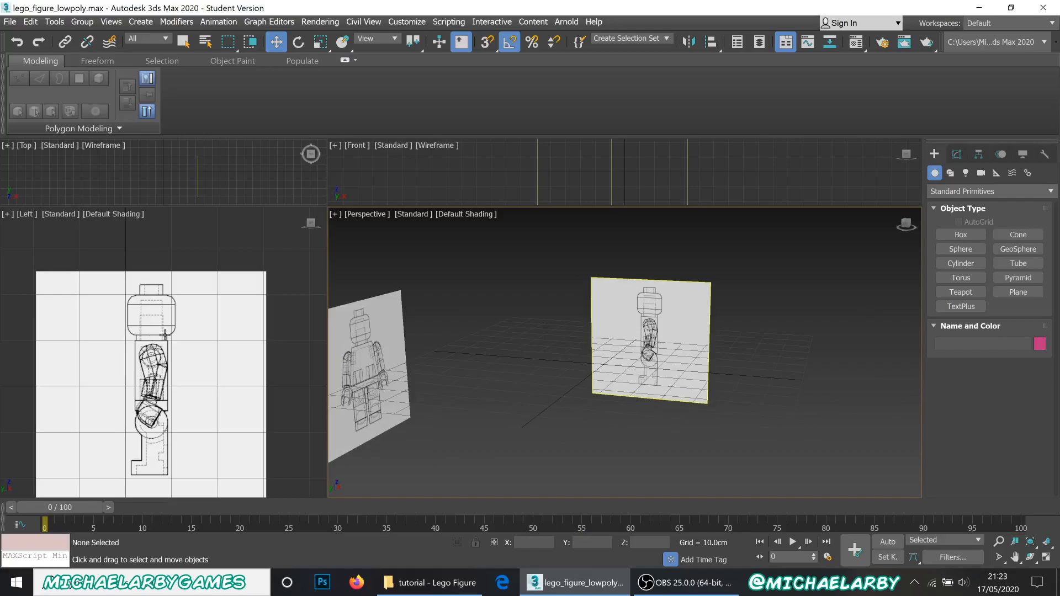
pyautogui.click(961, 264)
pyautogui.keyDown('alt'); pyautogui.moveTo(590, 400); pyautogui.dragTo(610, 366, button='middle'); pyautogui.keyUp('alt')
pyautogui.moveTo(572, 368); pyautogui.dragTo(585, 377)
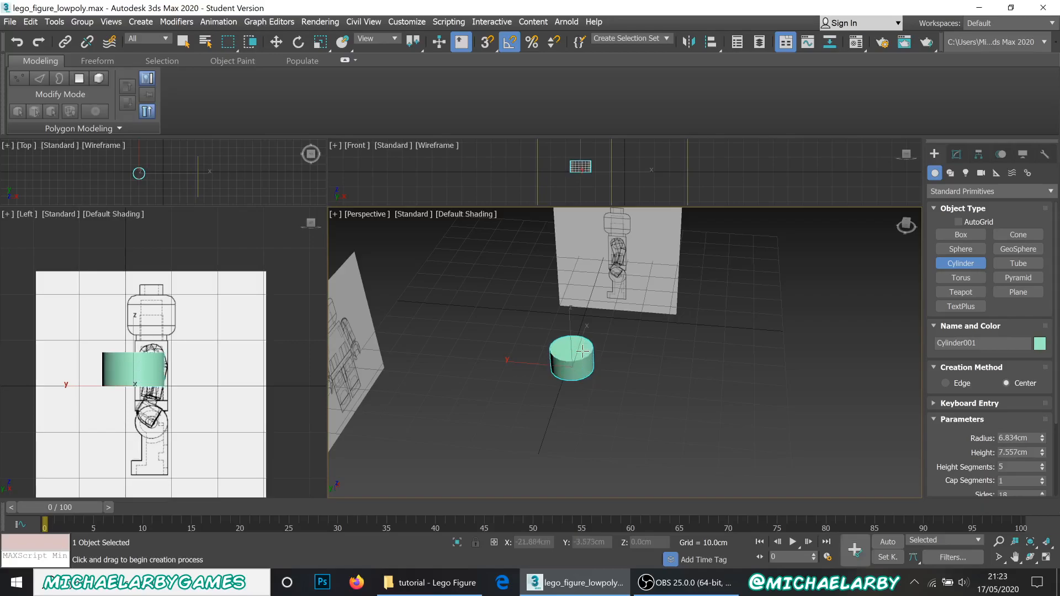
pyautogui.click(582, 351)
pyautogui.scroll(3, 557, 352)
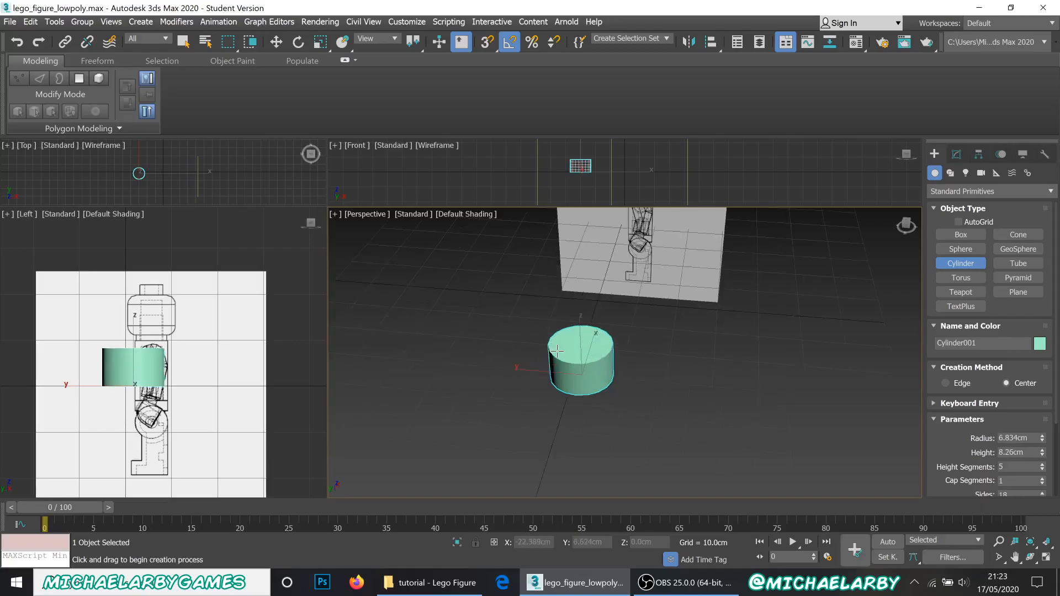
pyautogui.scroll(2, 557, 351)
pyautogui.keyDown('alt'); pyautogui.moveTo(557, 352); pyautogui.dragTo(569, 348, button='middle'); pyautogui.keyUp('alt')
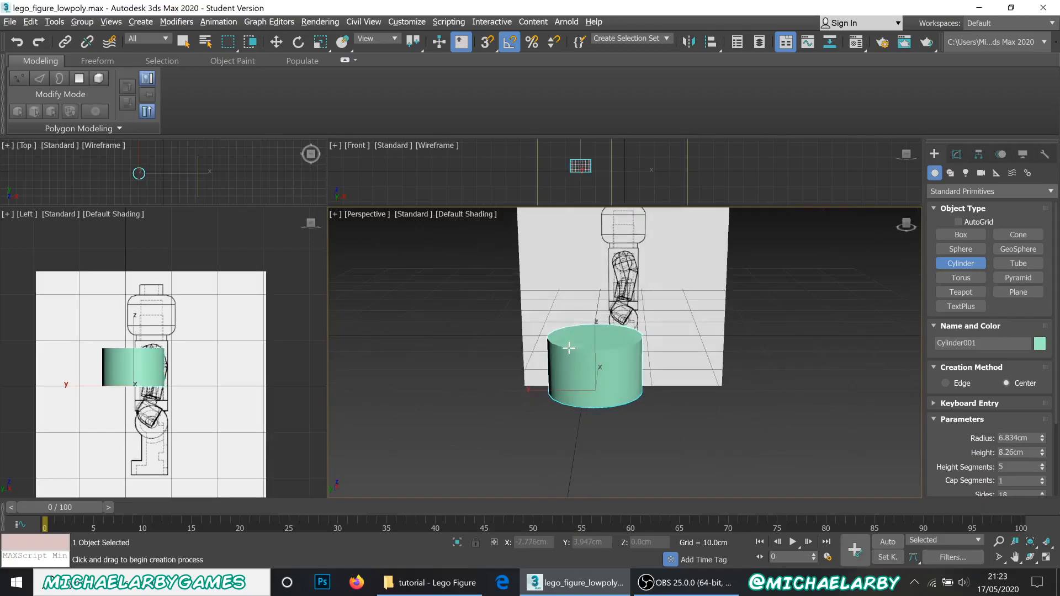
# Move the cylinder over the head of the side blueprint in the Left view, raising it to about 11.9 cm
pyautogui.click(221, 309)
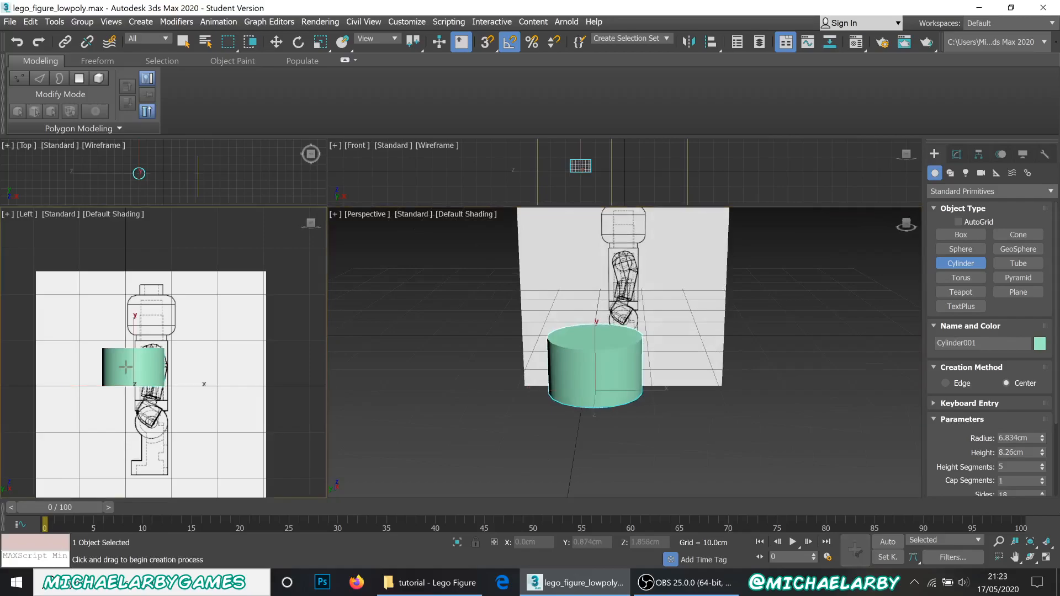
pyautogui.click(277, 43)
pyautogui.moveTo(154, 366); pyautogui.dragTo(170, 308)
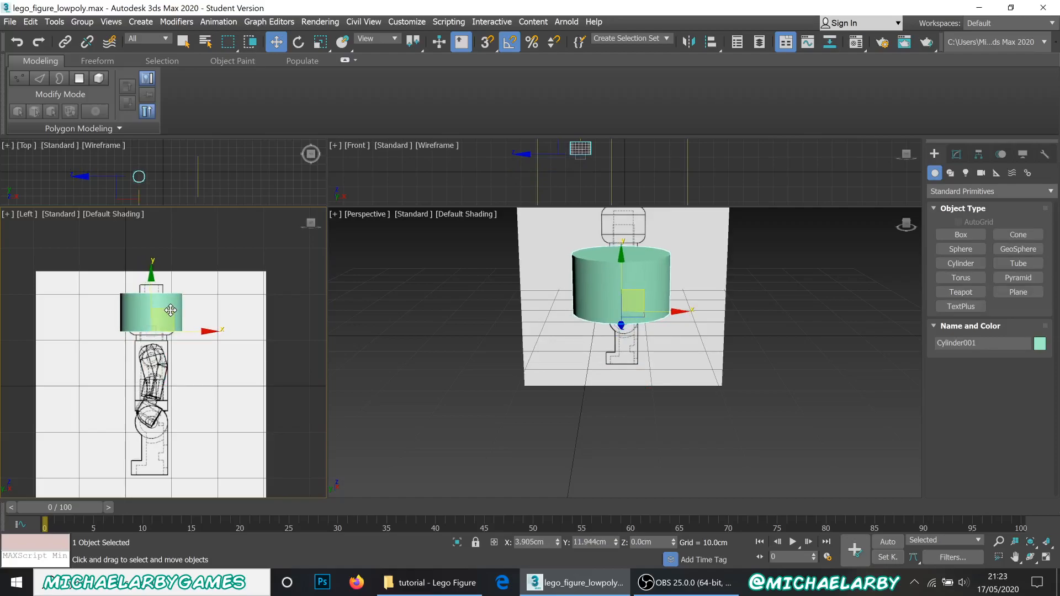
# Make the cylinder see-through and lower it to about Z 11.2 cm, aligning its base with the bottom of the head
pyautogui.click(538, 372)
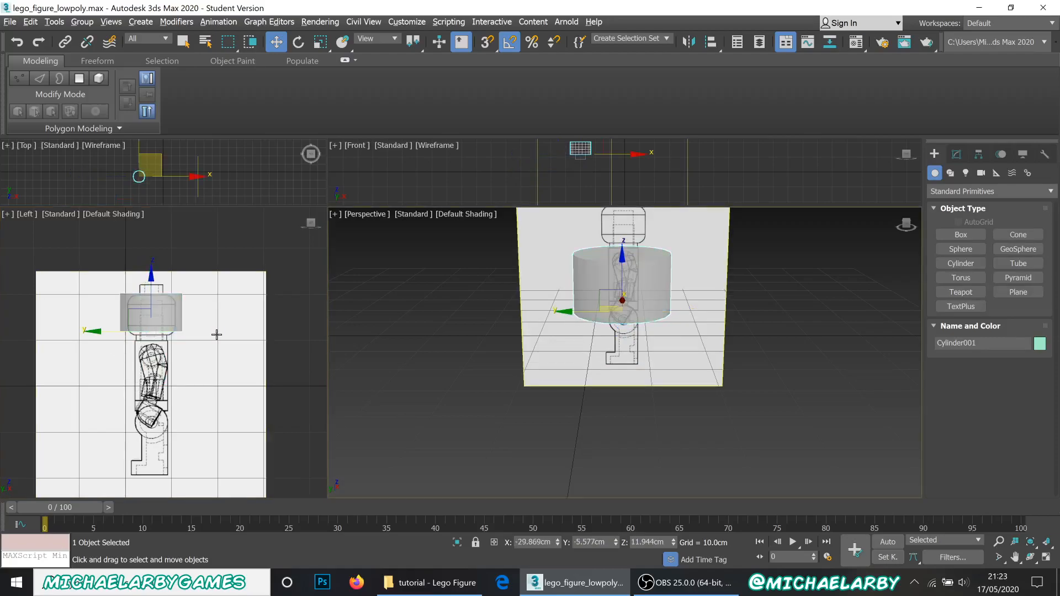
pyautogui.hotkey('alt', 'x')
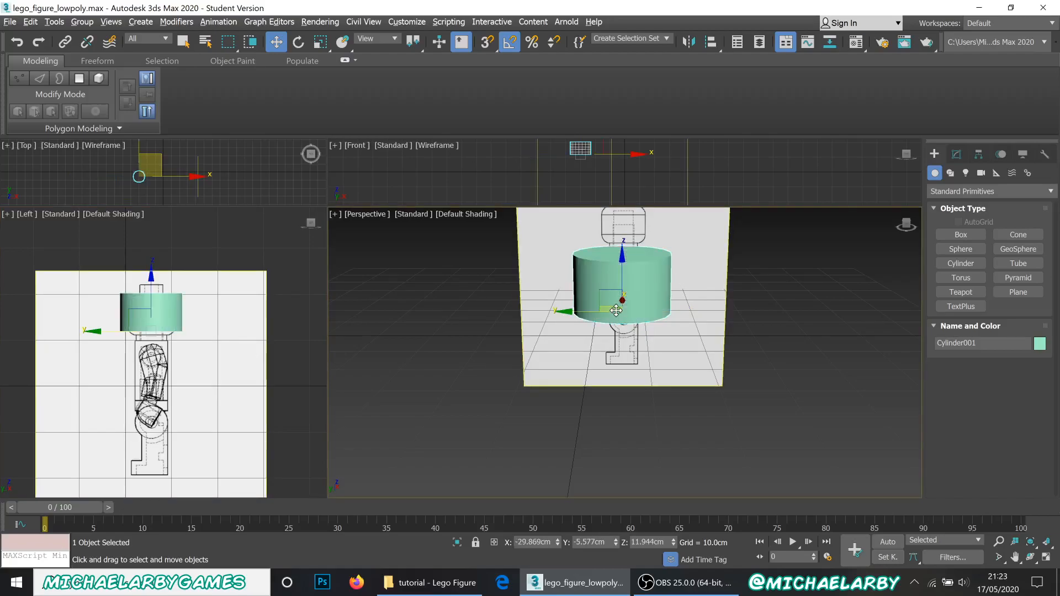
pyautogui.hotkey('alt', 'x')
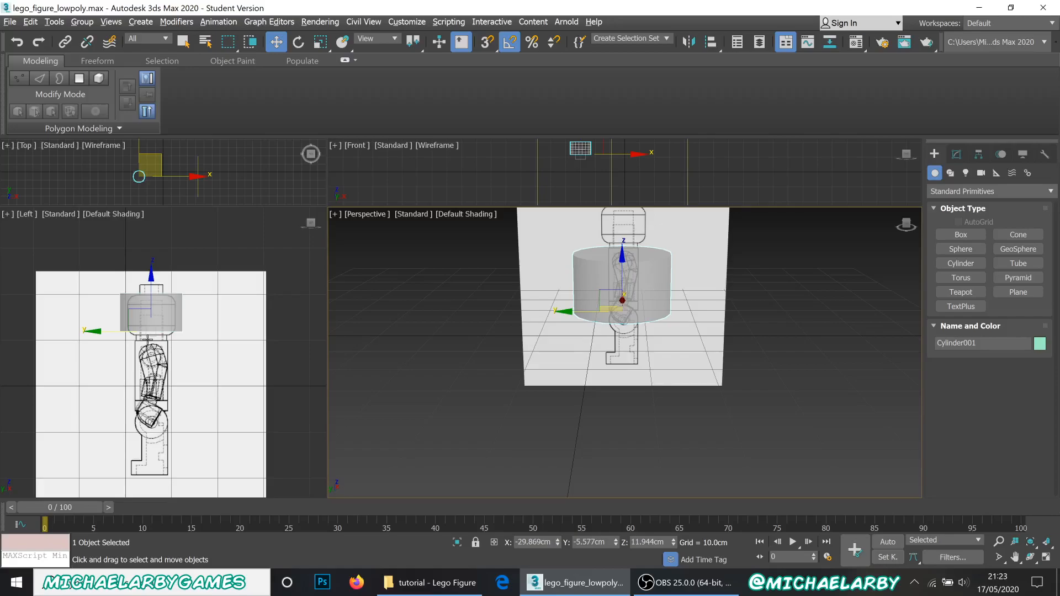
pyautogui.scroll(3, 155, 314)
pyautogui.scroll(1, 154, 313)
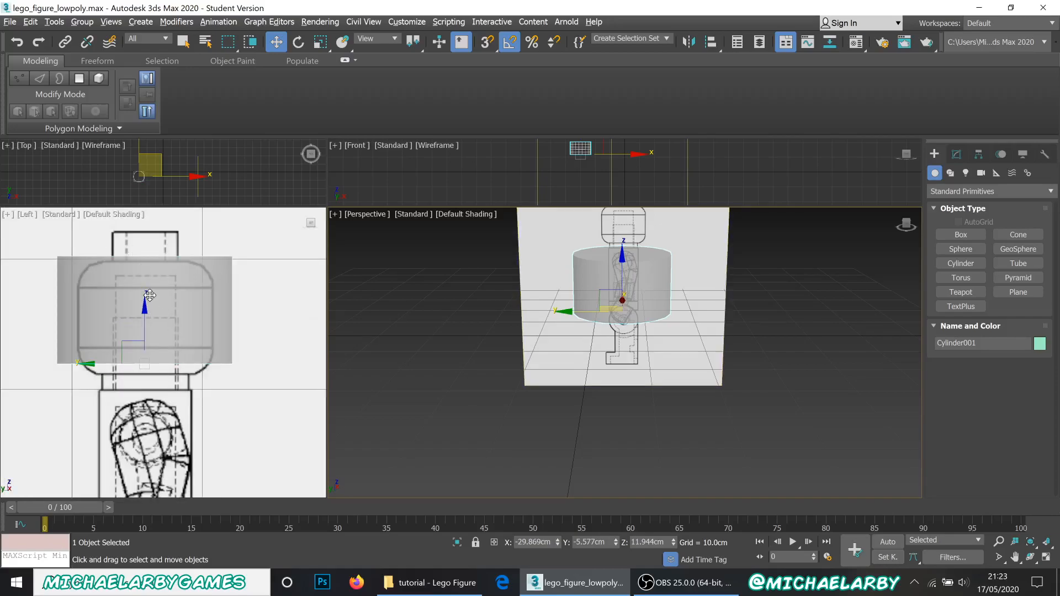
pyautogui.moveTo(144, 307); pyautogui.dragTo(148, 317)
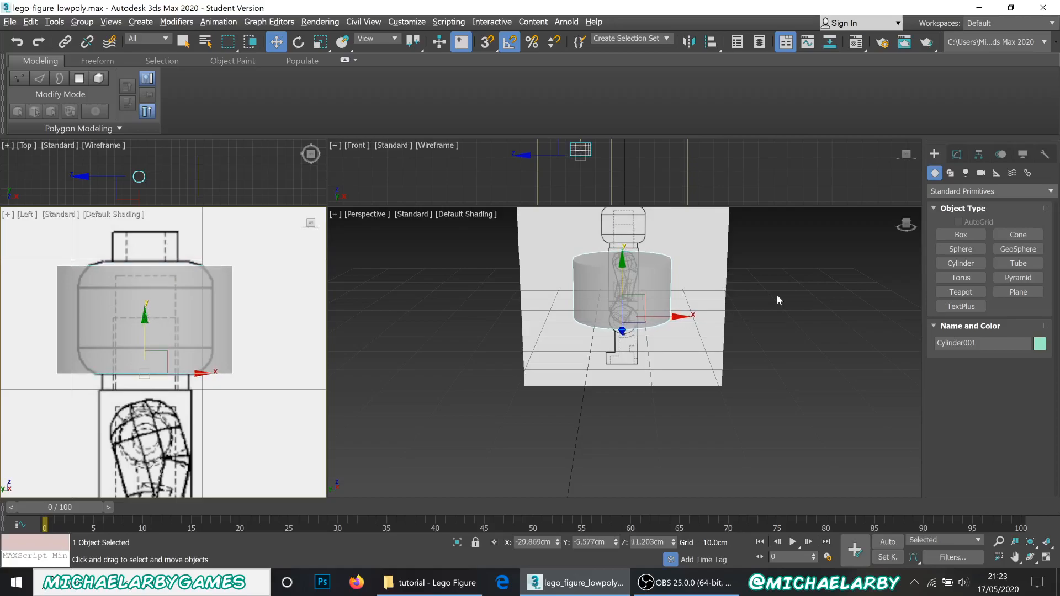
# Set the cylinder's height to about 8.59 cm and its radius to about 5.33 cm to fit the head outline in the side blueprint
pyautogui.click(961, 158)
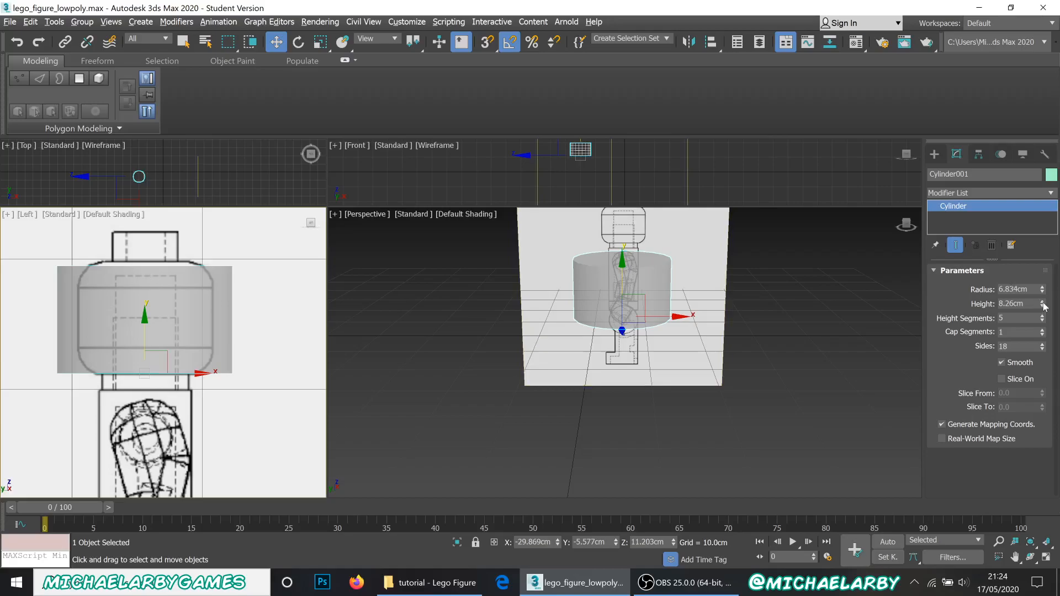
pyautogui.moveTo(1044, 303); pyautogui.dragTo(1045, 298)
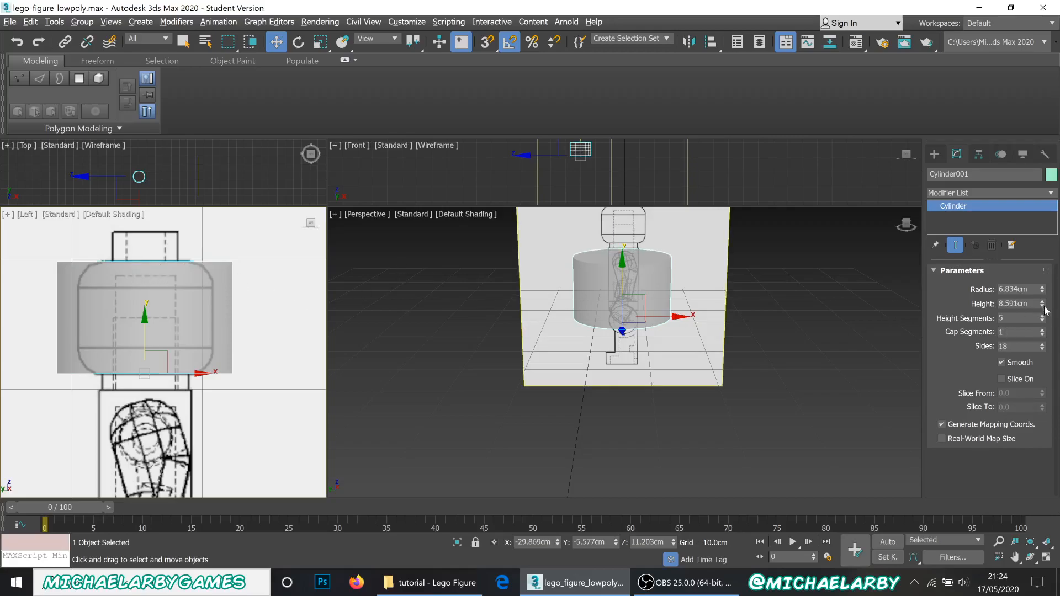
pyautogui.moveTo(1044, 296); pyautogui.dragTo(1043, 295)
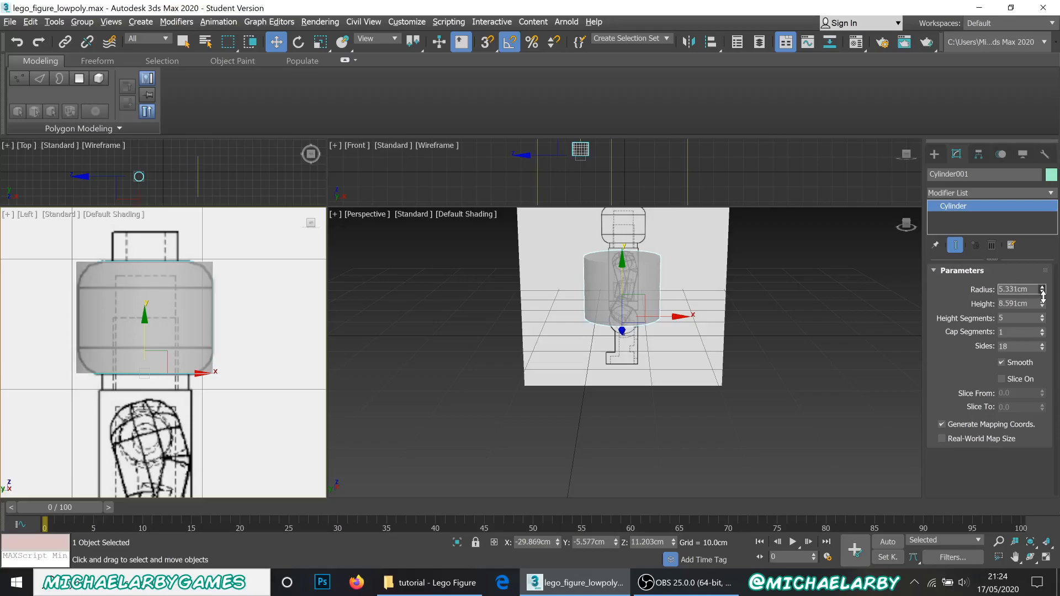
pyautogui.scroll(3, 54, 343)
pyautogui.moveTo(143, 343); pyautogui.dragTo(922, 422, button='middle')
pyautogui.moveTo(1014, 407); pyautogui.dragTo(894, 334, button='middle')
pyautogui.moveTo(116, 339); pyautogui.dragTo(441, 417, button='middle')
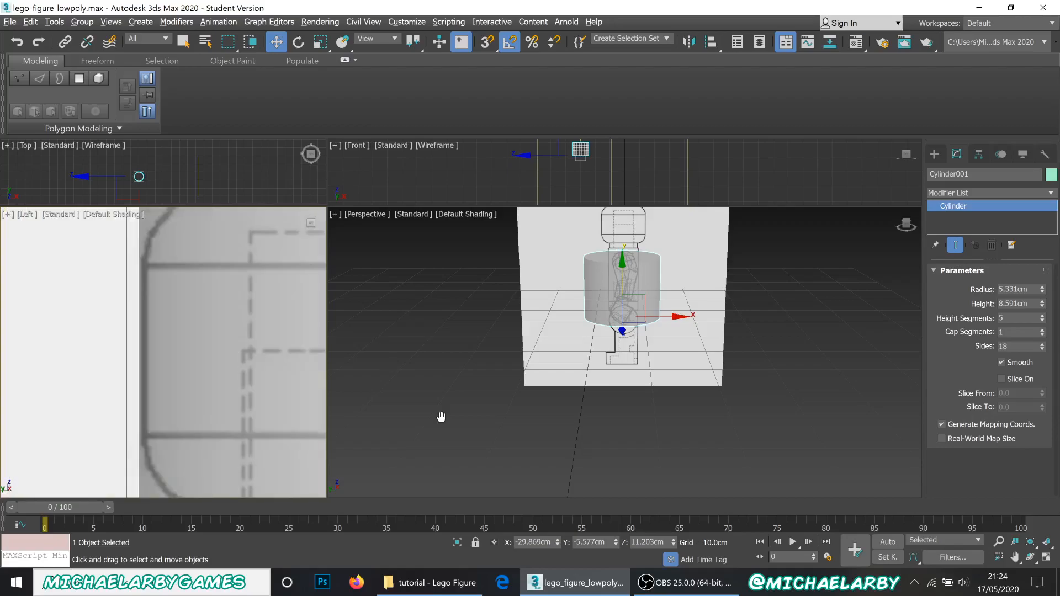
pyautogui.press('z')
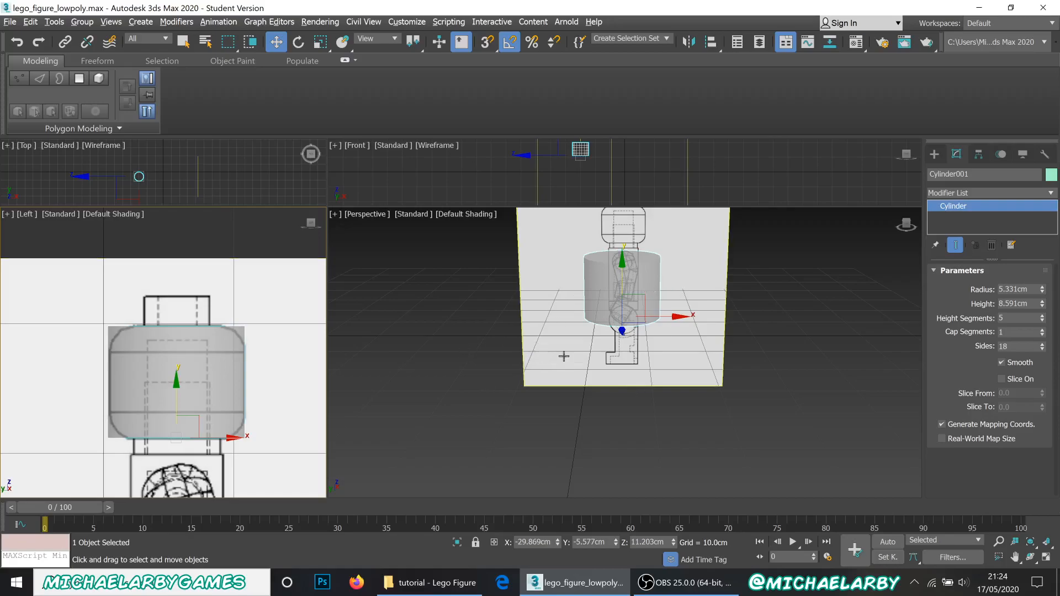
# Turn off see-through display for the cylinder
pyautogui.scroll(2, 625, 268)
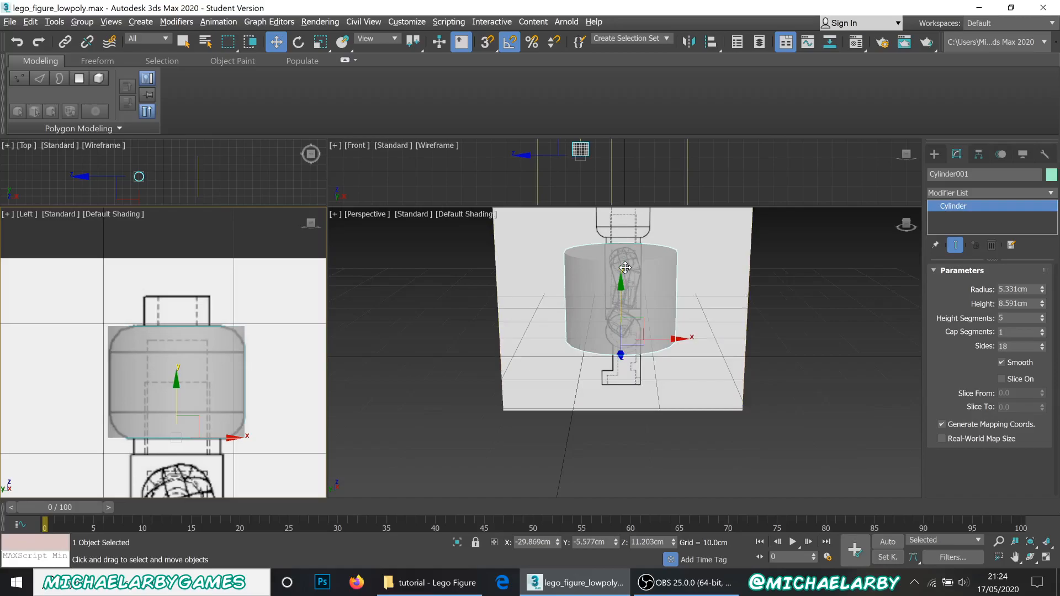
pyautogui.click(626, 268)
pyautogui.hotkey('alt', 'x')
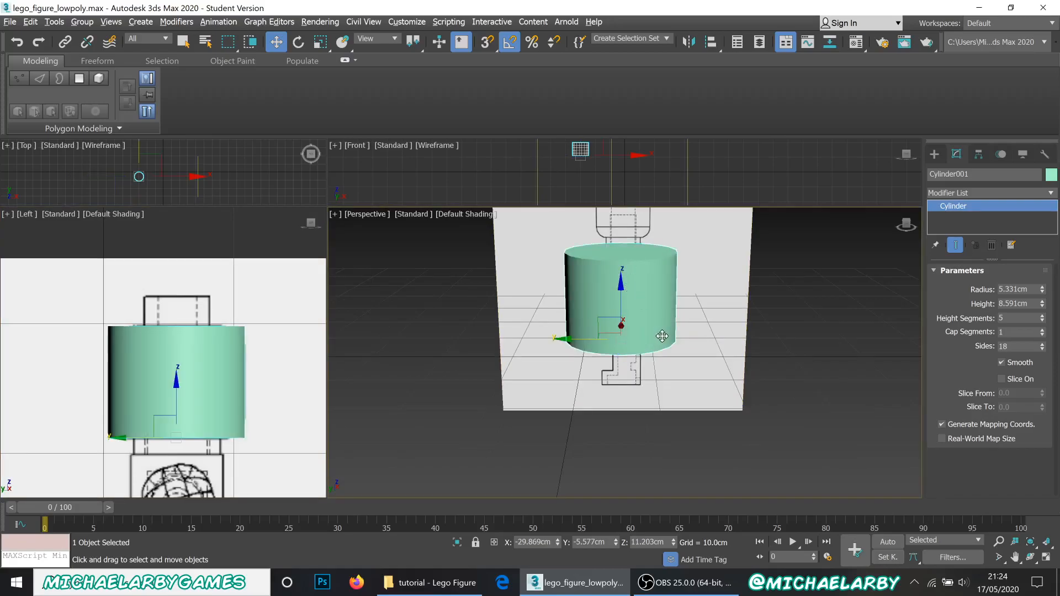
# Deselect the cylinder and enlarge the Front viewport by changing the height of the viewport rows
pyautogui.click(513, 171)
pyautogui.click(514, 171)
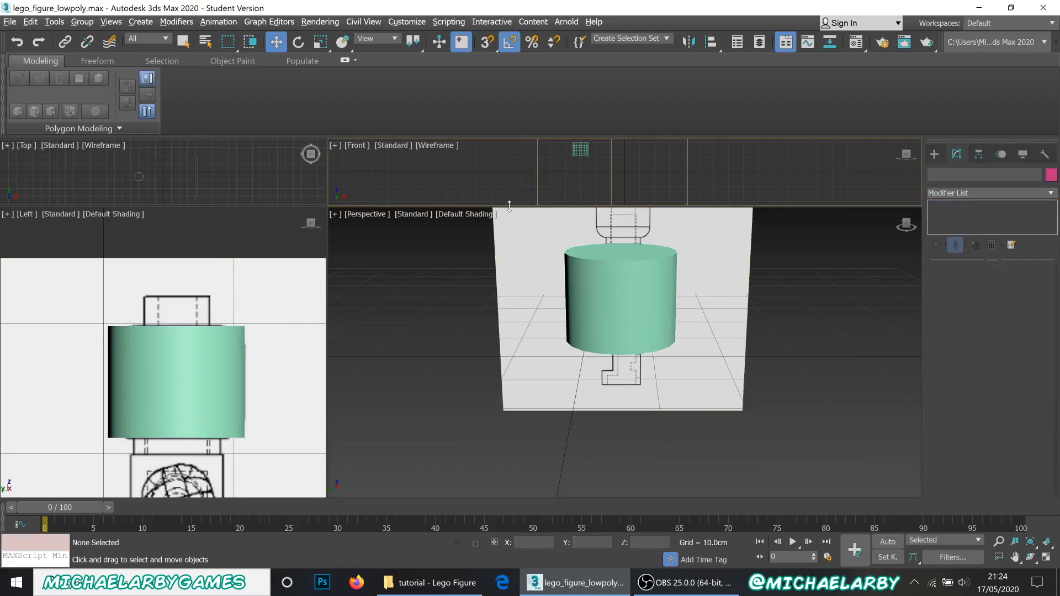
pyautogui.moveTo(510, 206); pyautogui.dragTo(509, 355)
pyautogui.scroll(2, 552, 219)
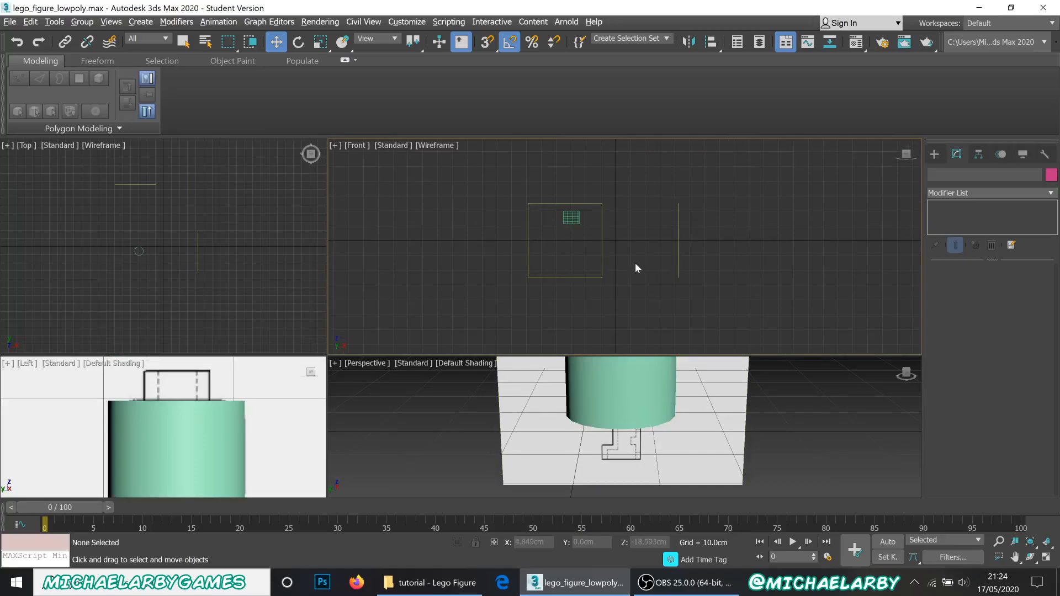
# Shade the Front viewport and move the cylinder along X to about -34.15 cm, over the head in the front blueprint
pyautogui.press('F3')
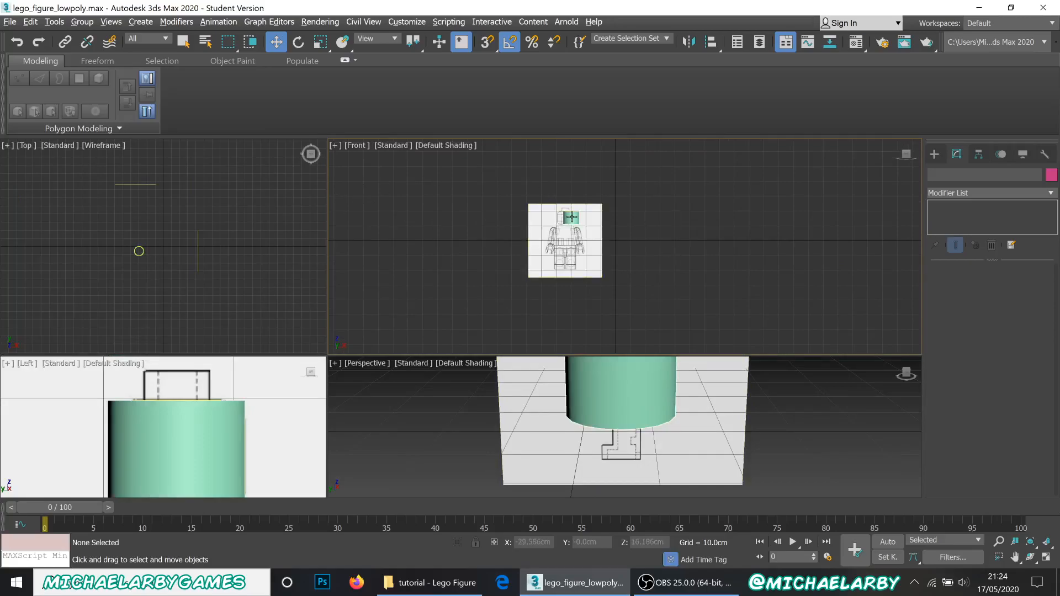
pyautogui.scroll(2, 558, 218)
pyautogui.scroll(4, 558, 207)
pyautogui.scroll(-1, 558, 208)
pyautogui.scroll(2, 569, 220)
pyautogui.click(603, 232)
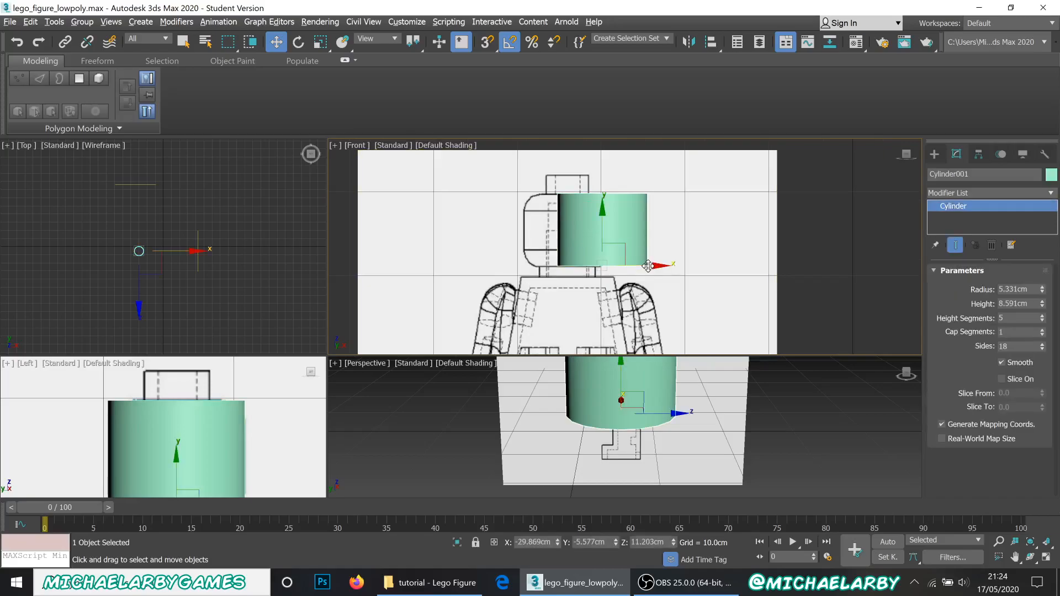
pyautogui.moveTo(648, 265); pyautogui.dragTo(612, 276)
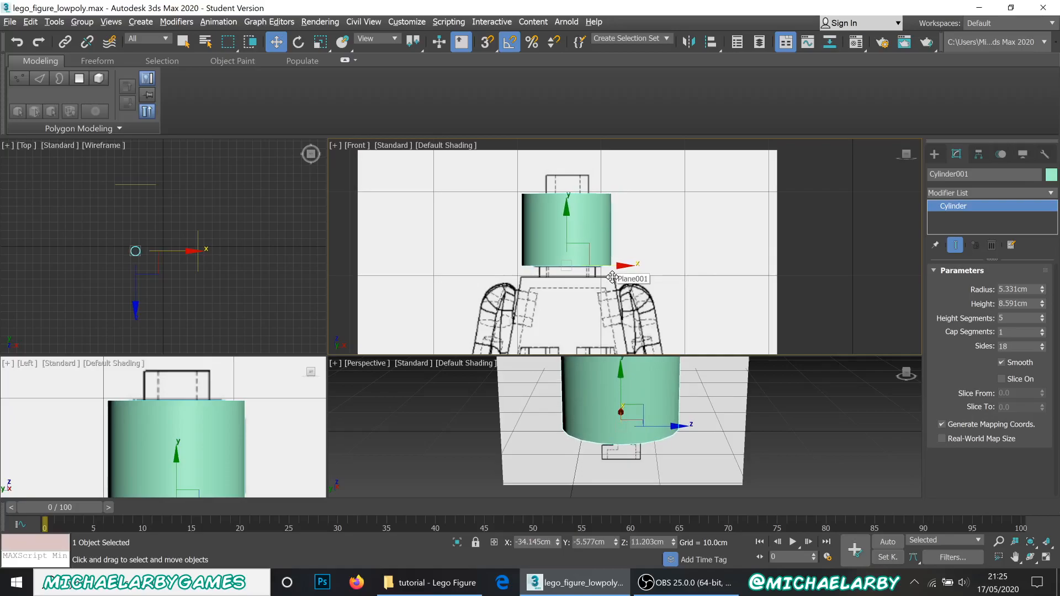
# Fine-tune the cylinder's X position to about -34.06 cm against the front blueprint using temporary see-through display
pyautogui.hotkey('alt', 'x')
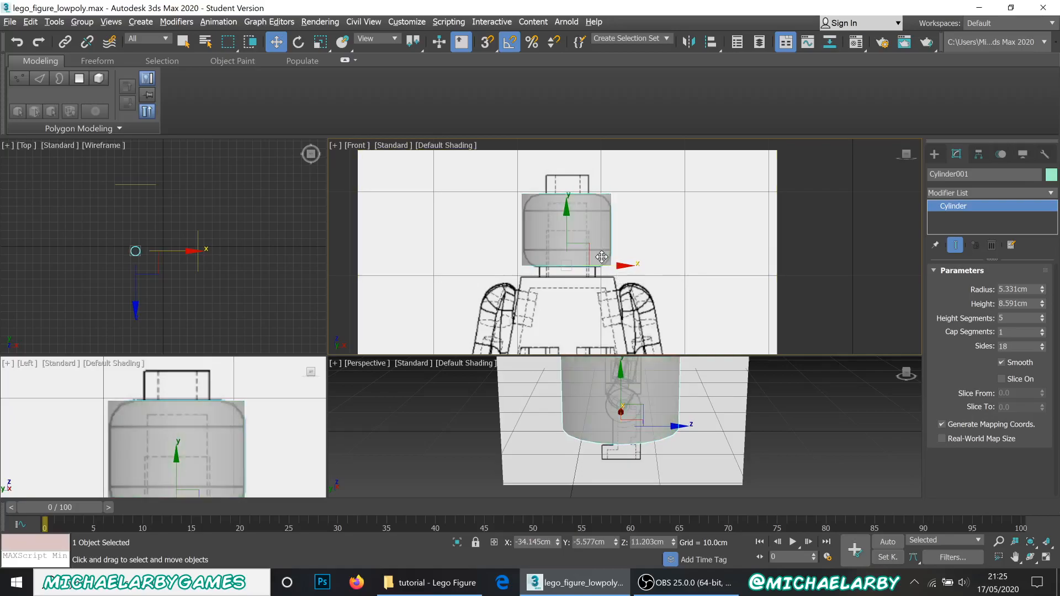
pyautogui.scroll(3, 604, 252)
pyautogui.moveTo(583, 276); pyautogui.dragTo(585, 275)
pyautogui.hotkey('alt', 'x')
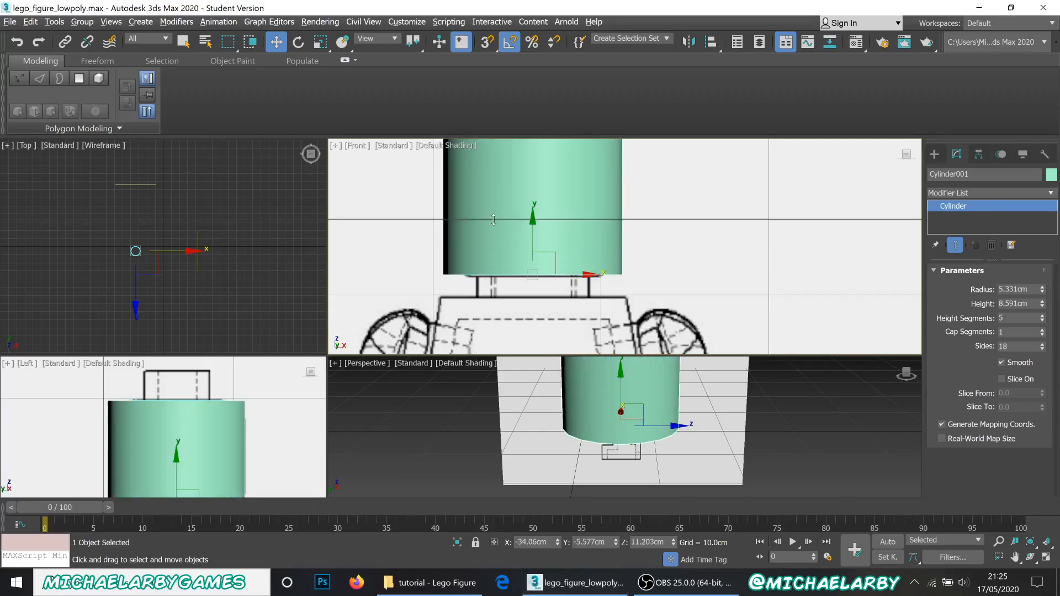
# Enlarge the Perspective viewport by changing the height of the viewport rows and set the cylinder's sides to 32
pyautogui.moveTo(478, 354); pyautogui.dragTo(478, 220)
pyautogui.scroll(5, 599, 337)
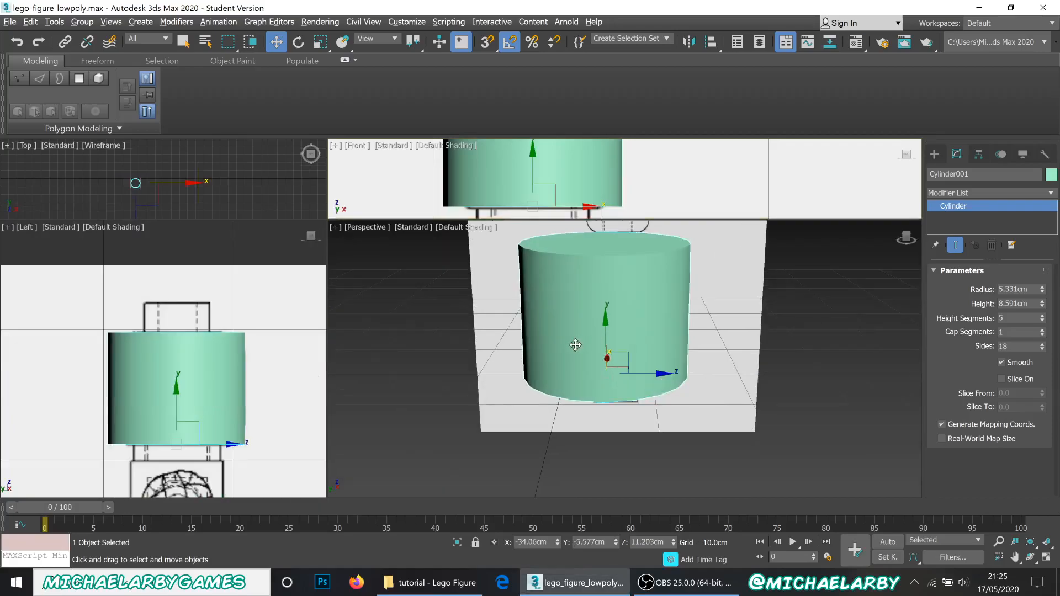
pyautogui.keyDown('alt'); pyautogui.moveTo(568, 351); pyautogui.dragTo(600, 393, button='middle'); pyautogui.keyUp('alt')
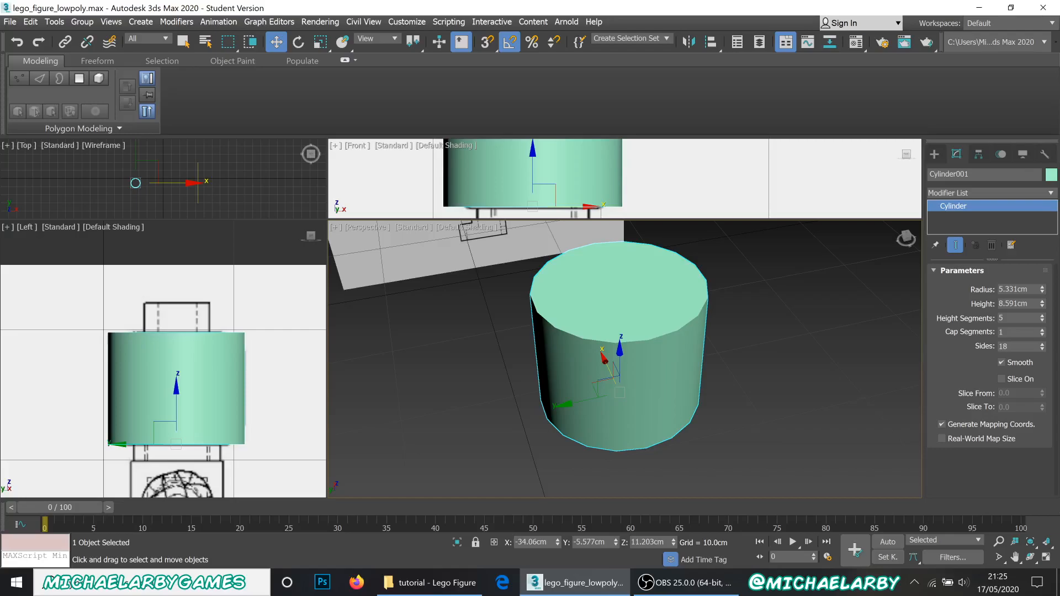
pyautogui.keyDown('alt'); pyautogui.moveTo(725, 339); pyautogui.dragTo(690, 364, button='middle'); pyautogui.keyUp('alt')
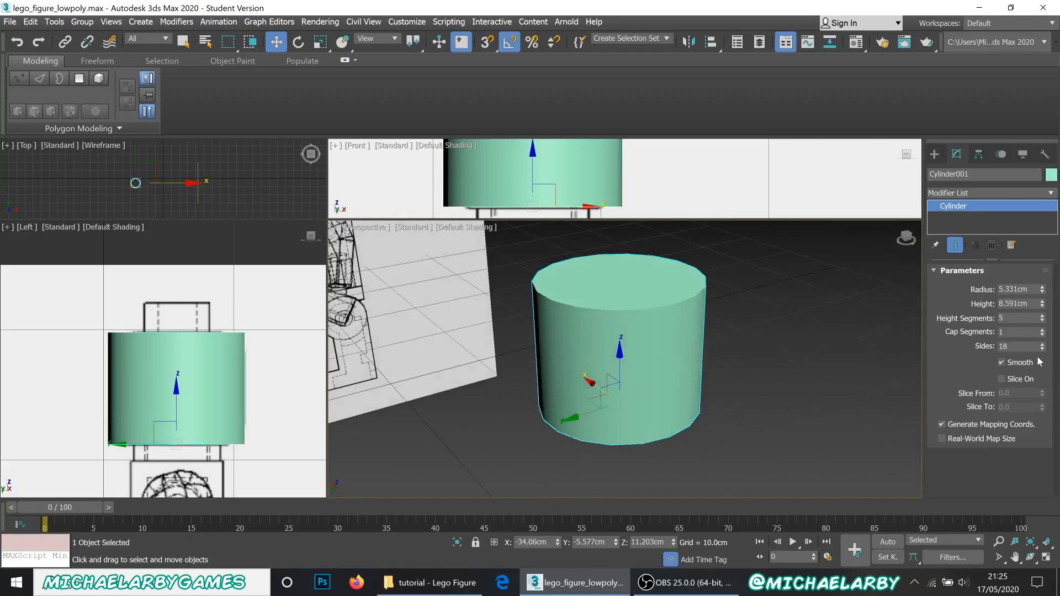
pyautogui.doubleClick(1010, 346)
pyautogui.write('32')
pyautogui.press('Return')
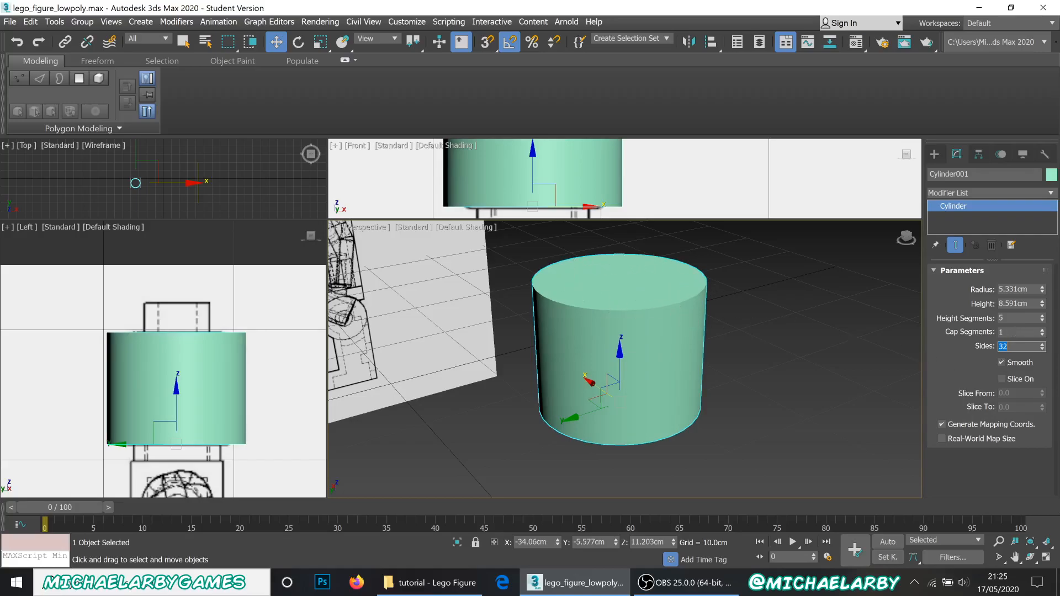
# Set the cylinder's cap segments to 2 and show edged faces in the Perspective viewport
pyautogui.click(1044, 332)
pyautogui.press('F4')
pyautogui.press('F4')
pyautogui.press('F4')
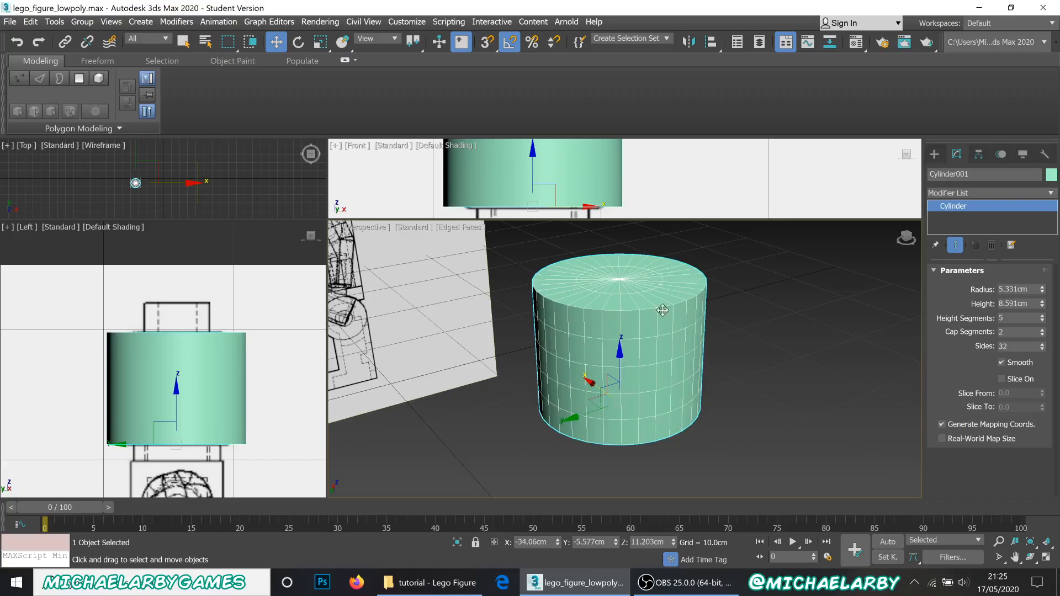
pyautogui.rightClick(1043, 333)
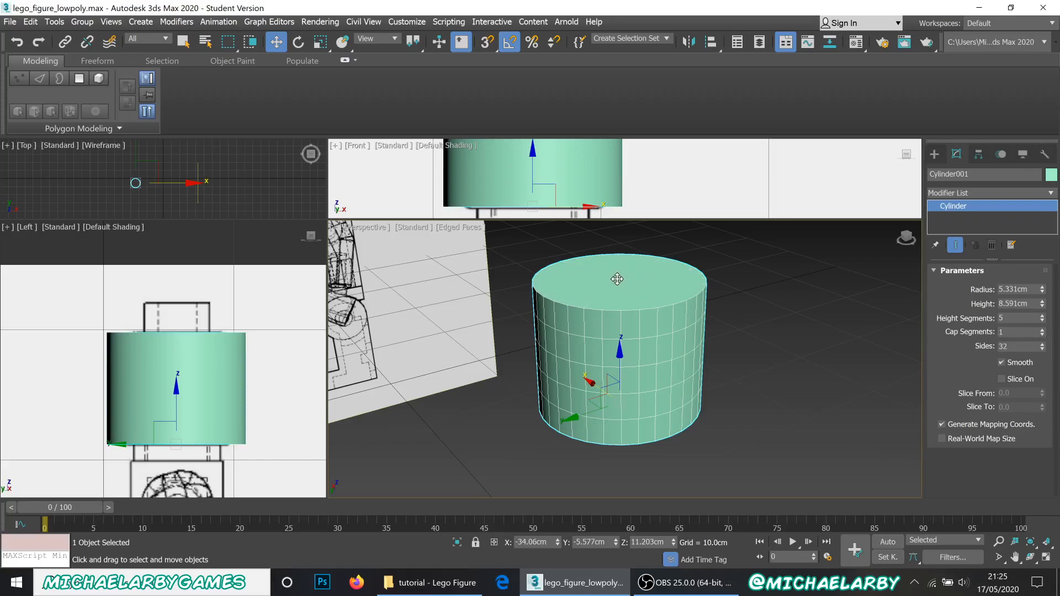
pyautogui.click(1042, 330)
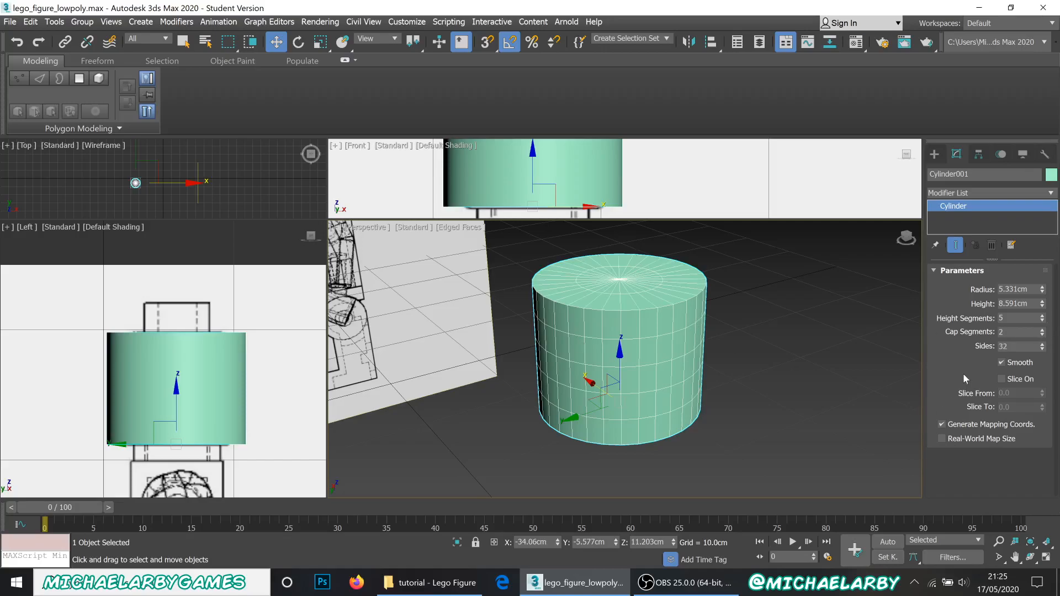
# Reduce the cylinder's height segments to 1
pyautogui.click(1043, 321)
pyautogui.click(1043, 321)
pyautogui.click(1043, 321)
# Convert the cylinder to an Editable Poly
pyautogui.scroll(-5, 430, 341)
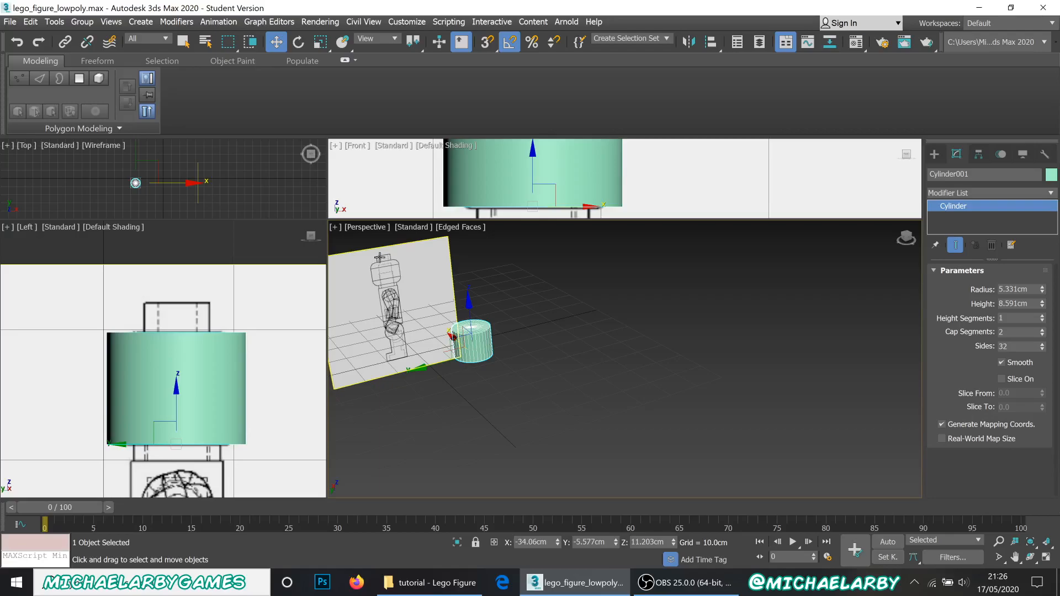
pyautogui.scroll(3, 435, 312)
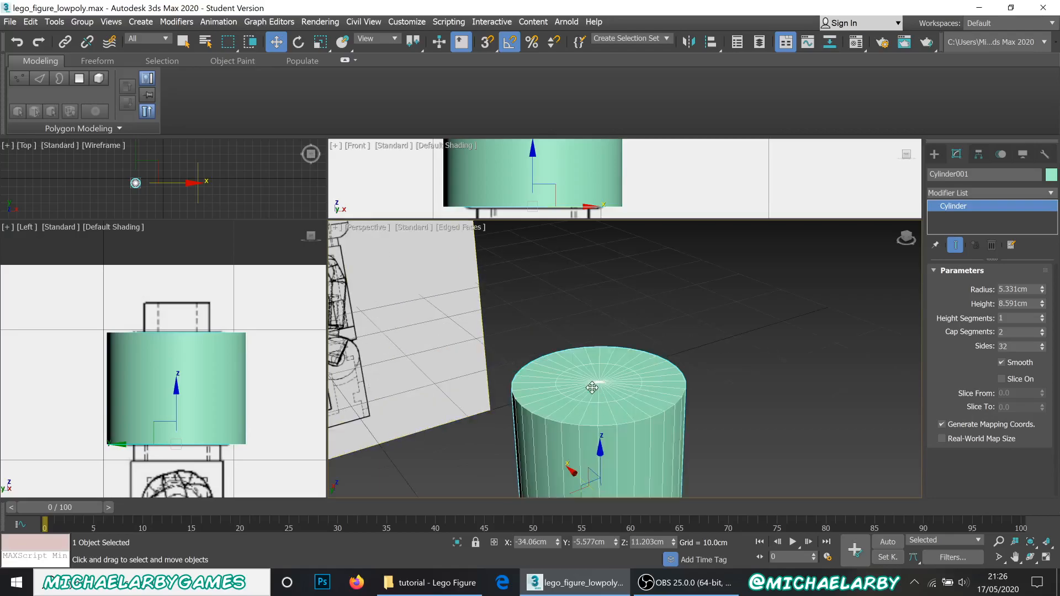
pyautogui.scroll(2, 600, 390)
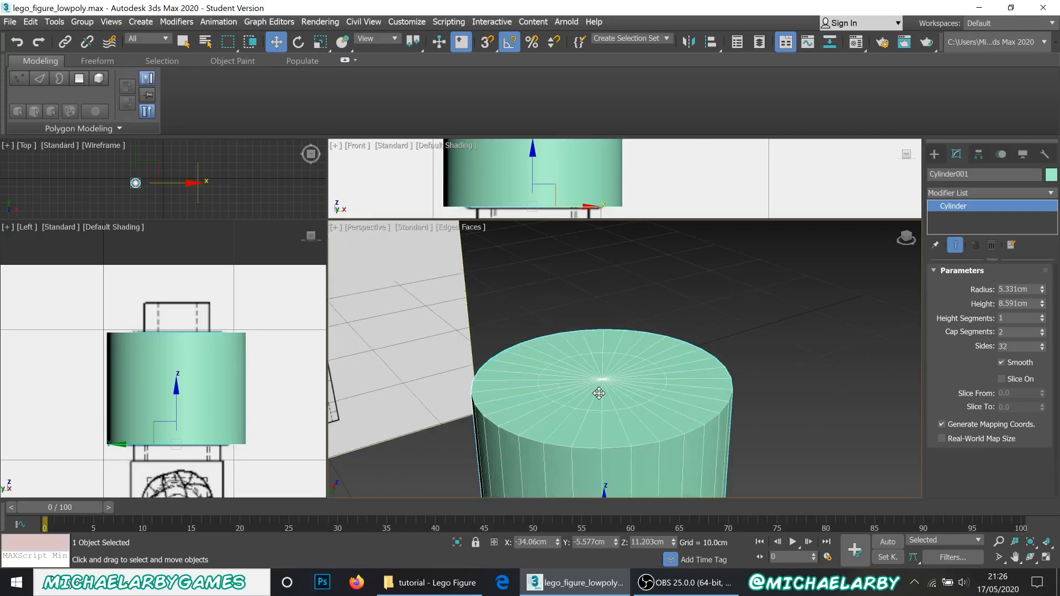
pyautogui.rightClick(653, 368)
pyautogui.moveTo(721, 519)
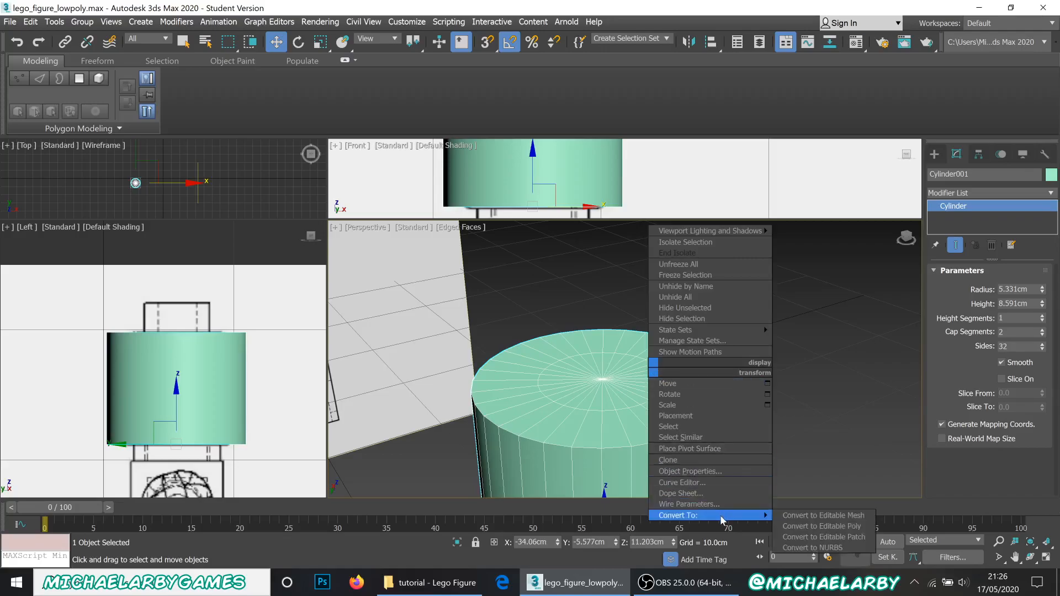
pyautogui.click(822, 527)
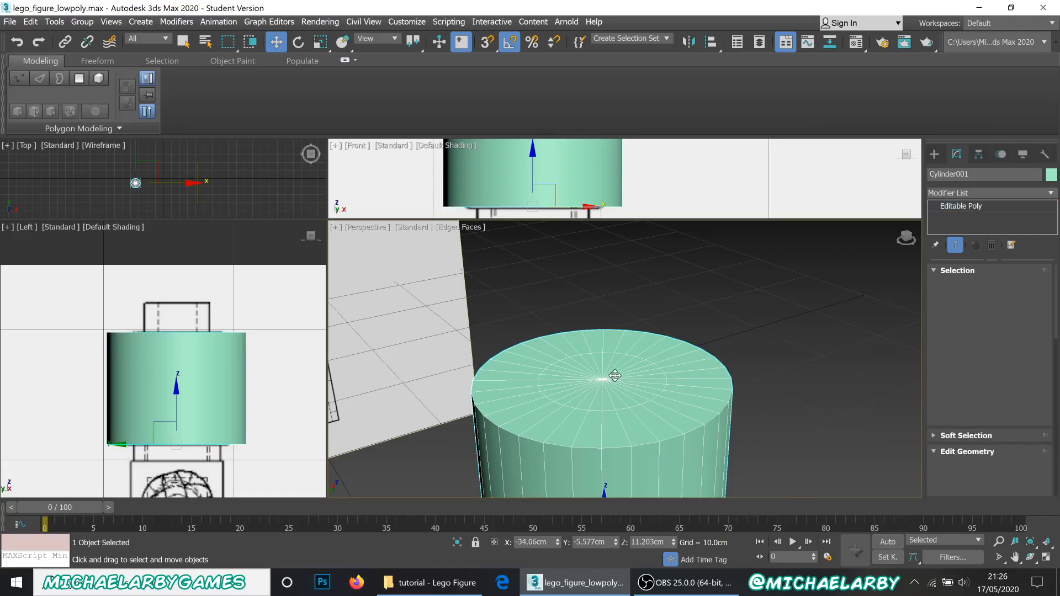
# Select the centre vertex of the top cap and convert that selection to the inner circle of polygons around it
pyautogui.click(599, 382)
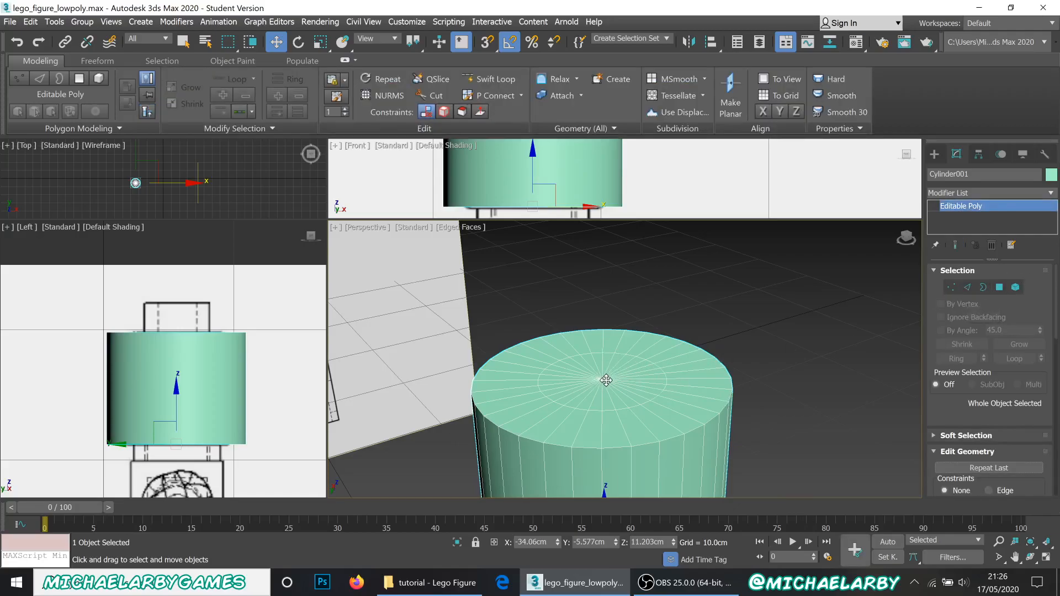
pyautogui.click(952, 287)
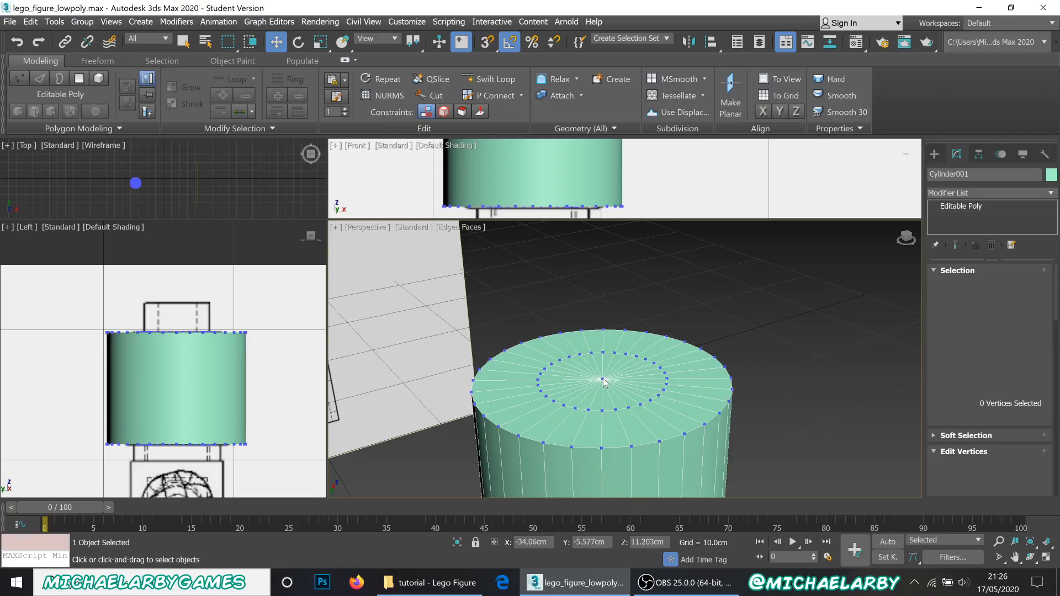
pyautogui.click(603, 381)
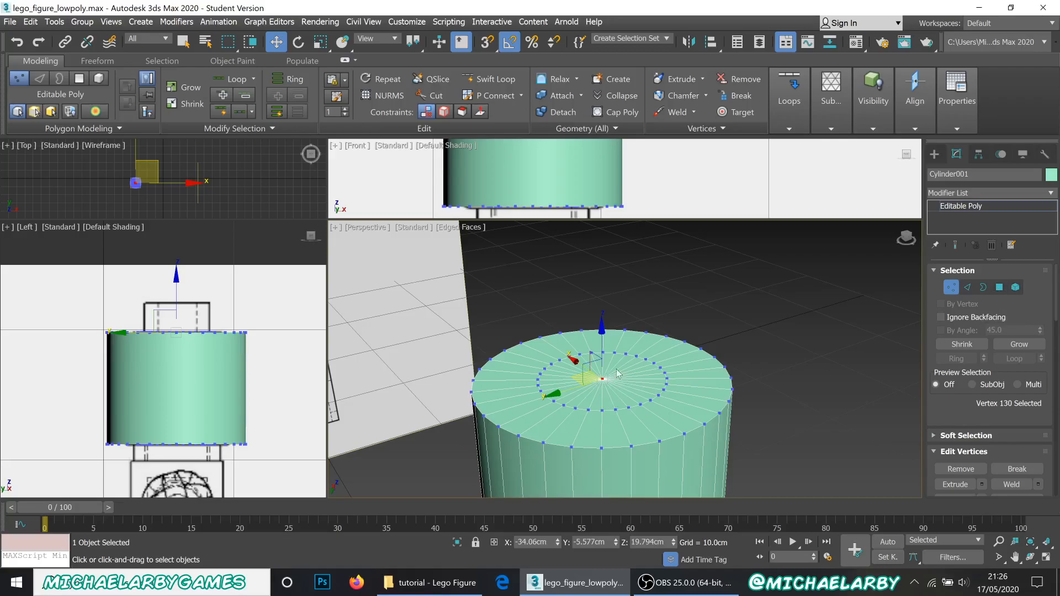
pyautogui.scroll(2, 606, 391)
pyautogui.scroll(1, 602, 378)
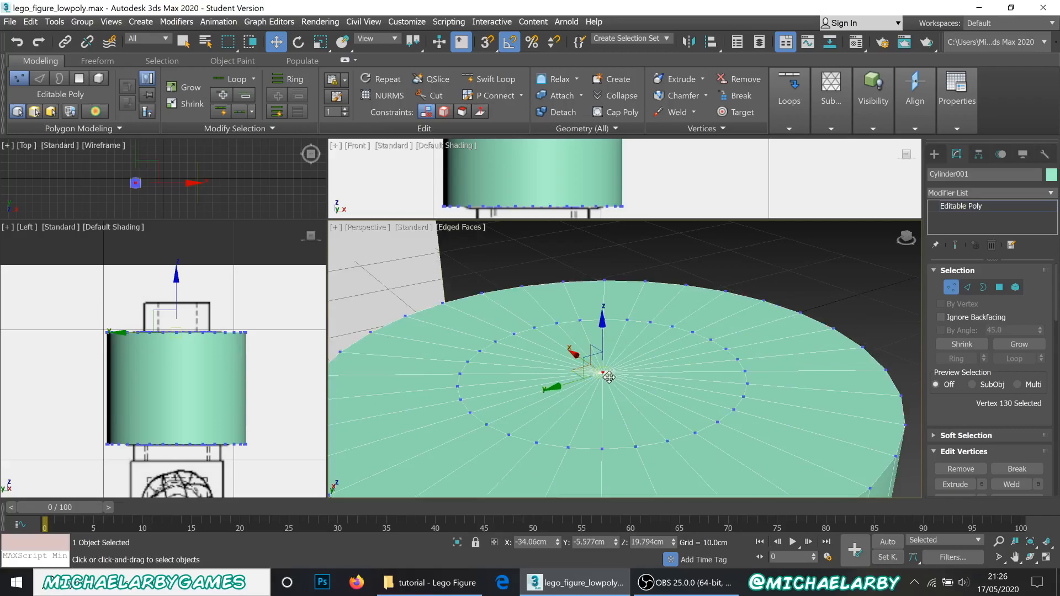
pyautogui.click(1000, 288)
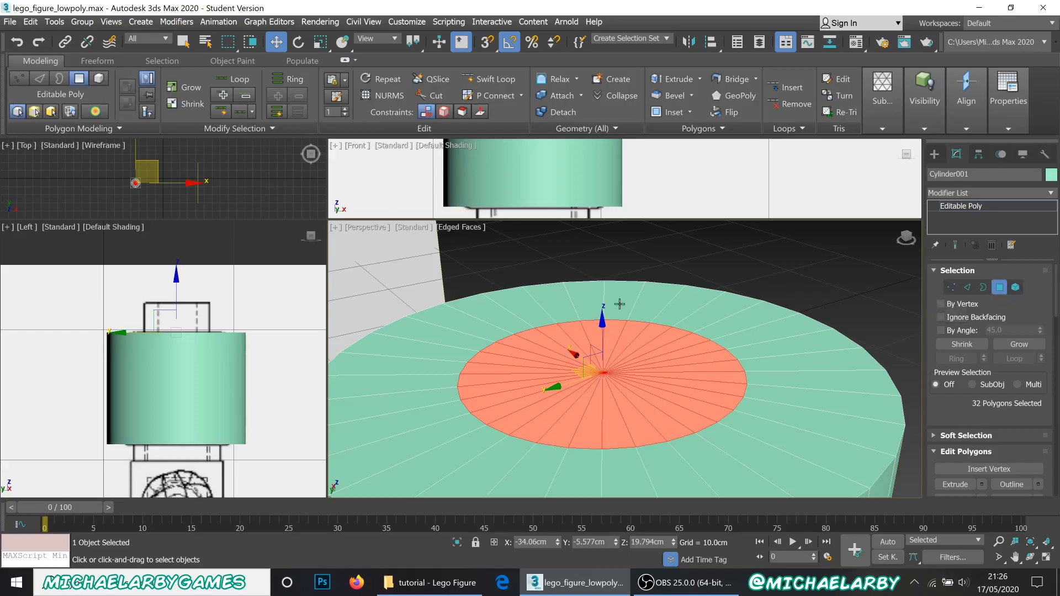
# Extrude the selected inner cap polygons about 2.367 cm to match the head stud in the side blueprint, and deselect them
pyautogui.scroll(-3, 606, 380)
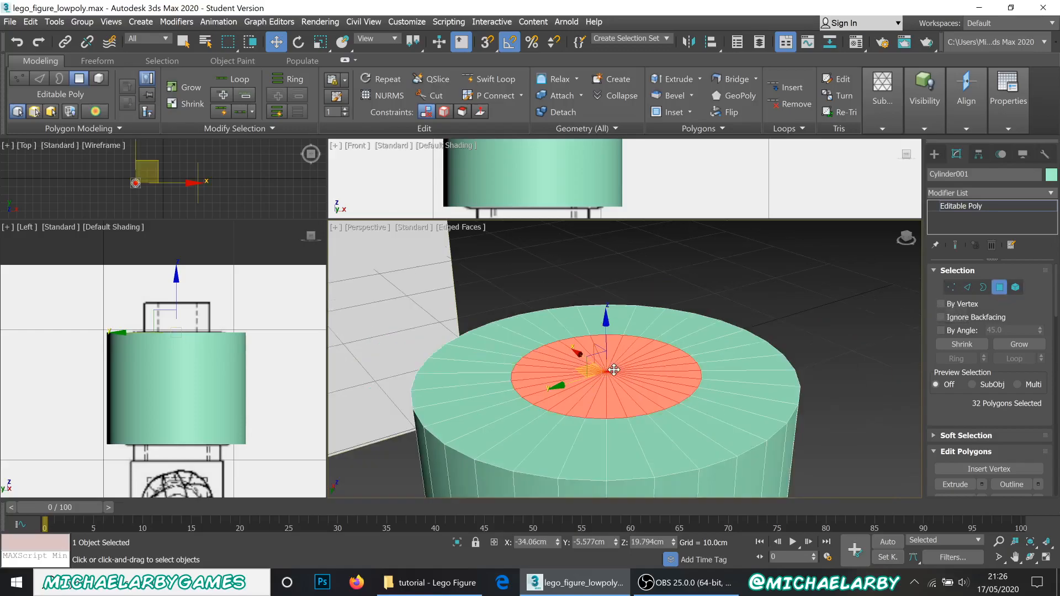
pyautogui.scroll(-1, 968, 454)
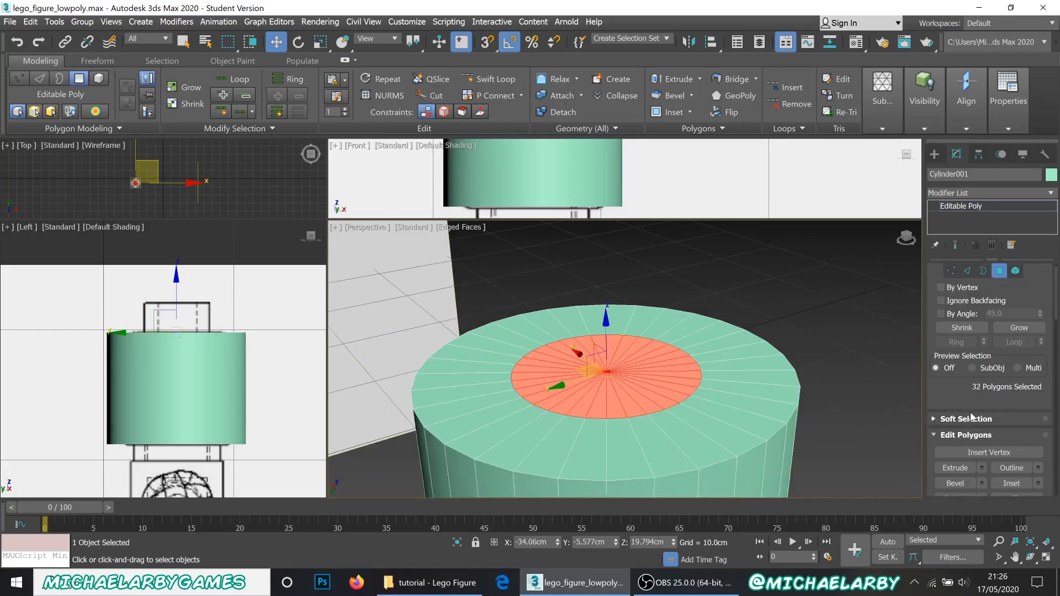
pyautogui.scroll(-2, 970, 406)
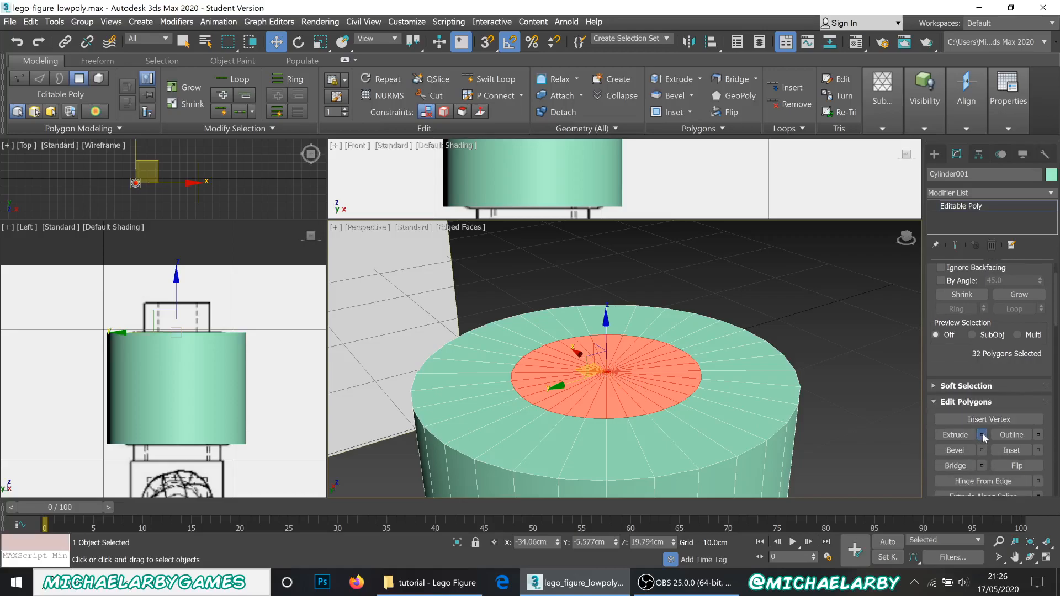
pyautogui.click(982, 436)
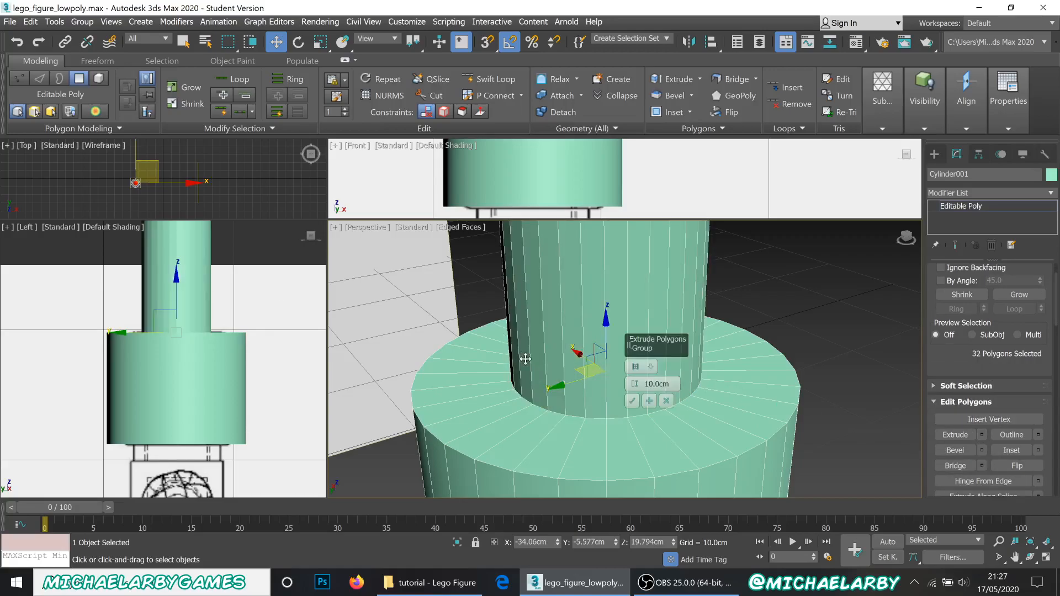
pyautogui.moveTo(653, 389); pyautogui.dragTo(646, 412)
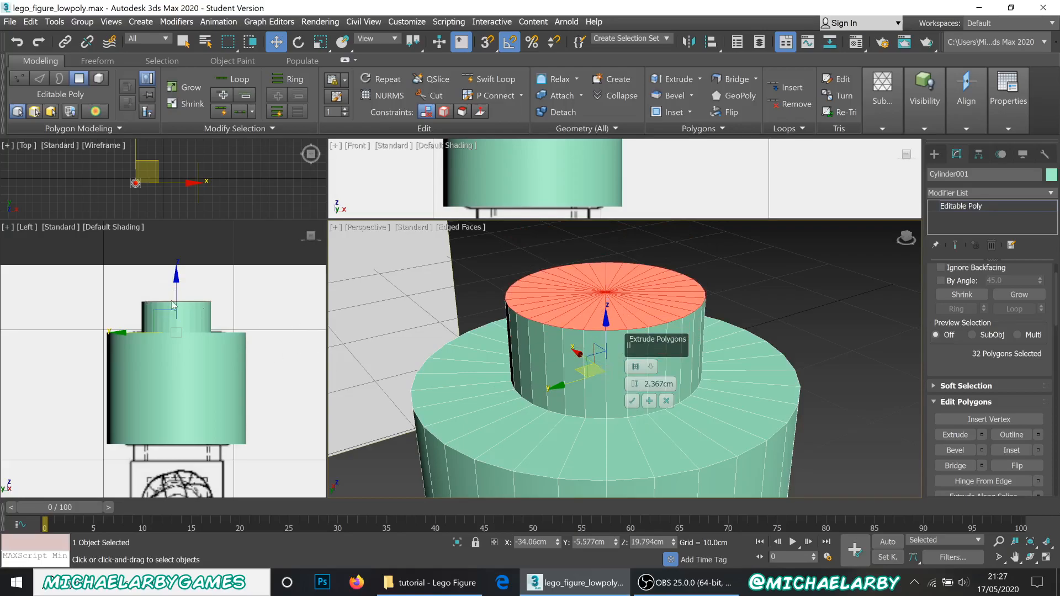
pyautogui.click(633, 404)
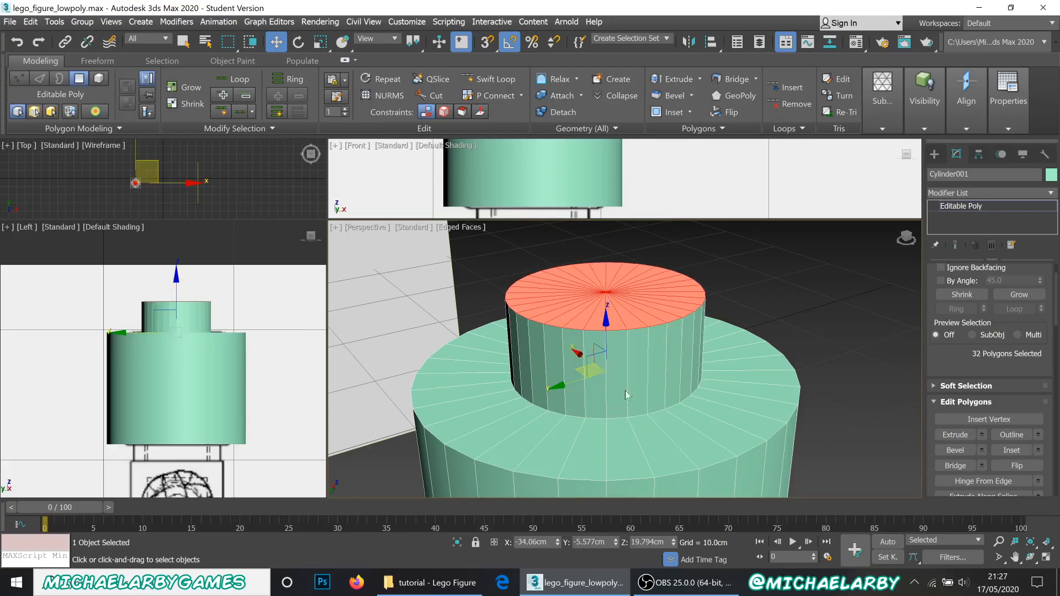
pyautogui.click(769, 278)
# Select all the side polygons around the head stud, assign them to smoothing group 3, and deselect them
pyautogui.scroll(2, 177, 325)
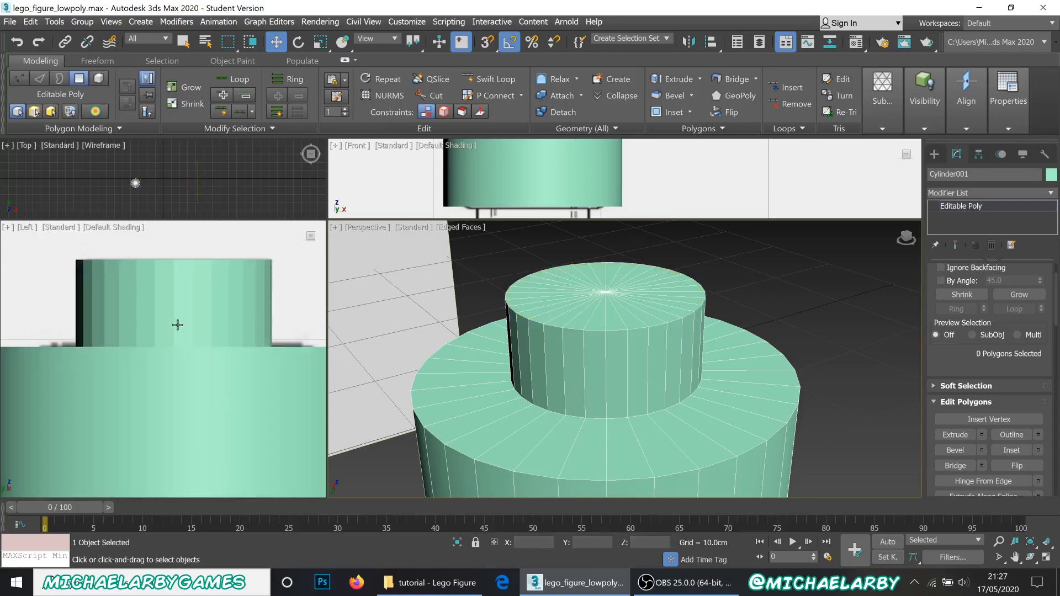
pyautogui.scroll(2, 145, 381)
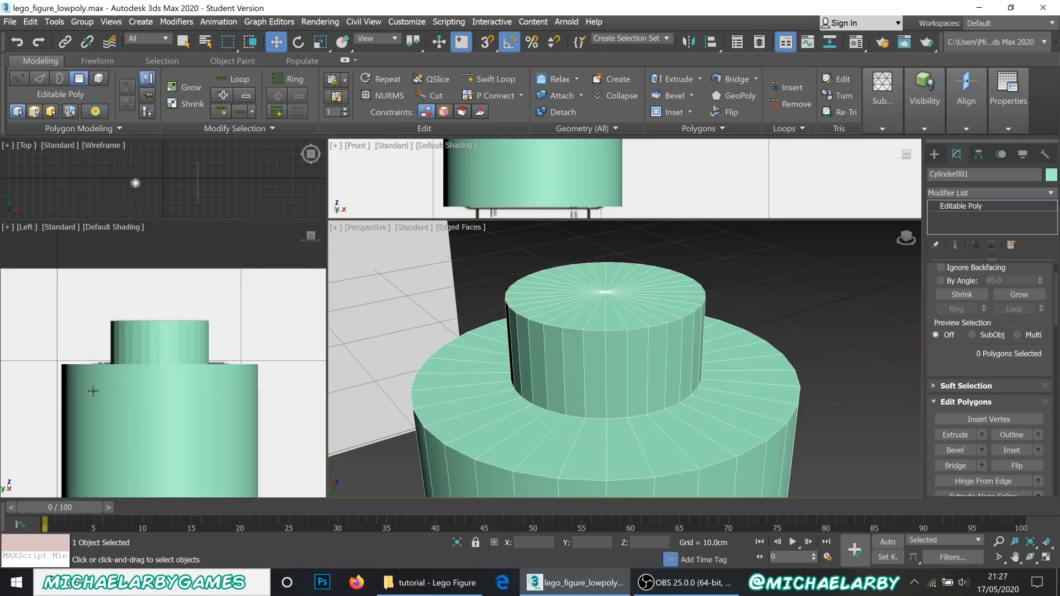
pyautogui.scroll(2, 175, 347)
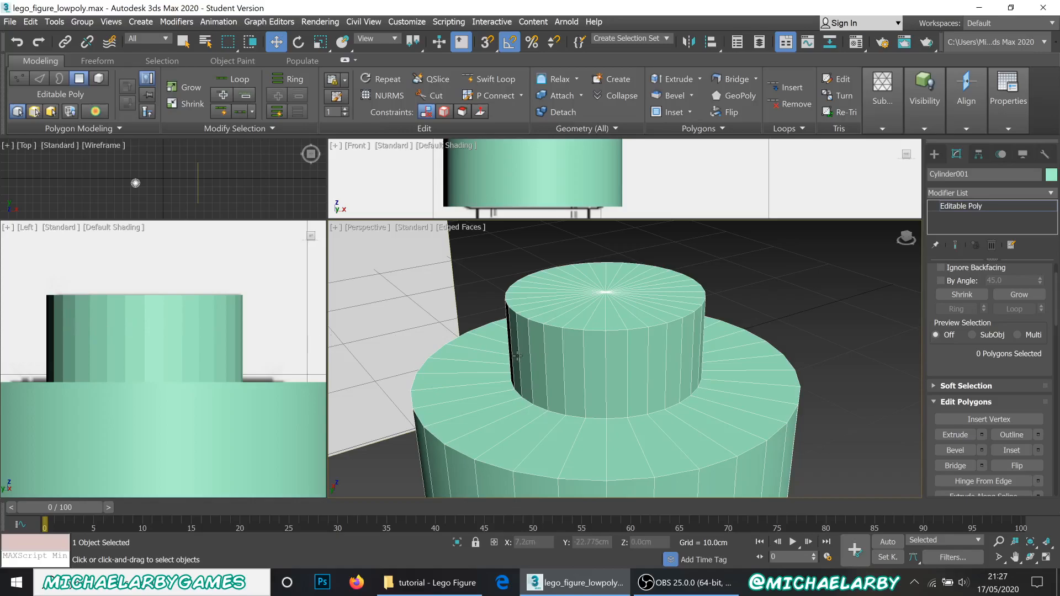
pyautogui.keyDown('alt'); pyautogui.moveTo(578, 363); pyautogui.dragTo(580, 345, button='middle'); pyautogui.keyUp('alt')
pyautogui.scroll(2, 989, 310)
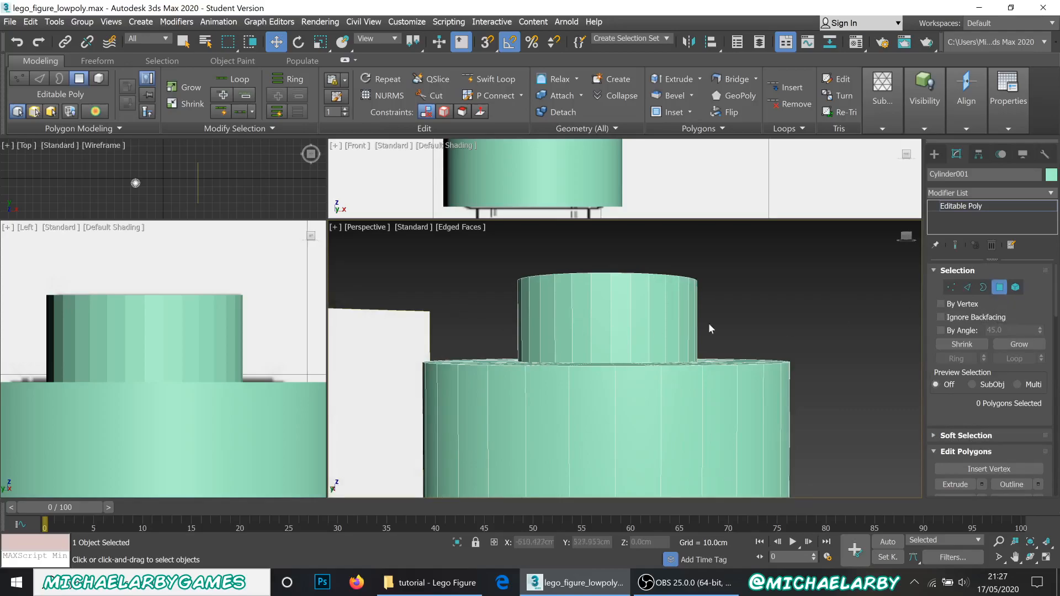
pyautogui.moveTo(743, 328); pyautogui.dragTo(733, 330)
pyautogui.keyDown('alt'); pyautogui.moveTo(607, 330); pyautogui.dragTo(675, 323, button='middle'); pyautogui.keyUp('alt')
pyautogui.scroll(-10, 972, 350)
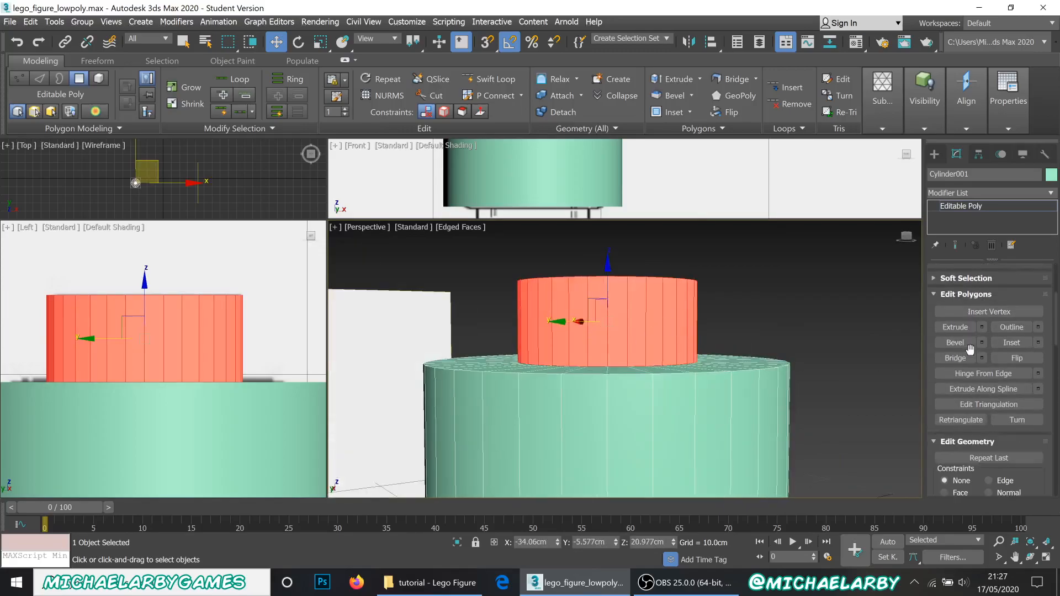
pyautogui.scroll(-15, 969, 350)
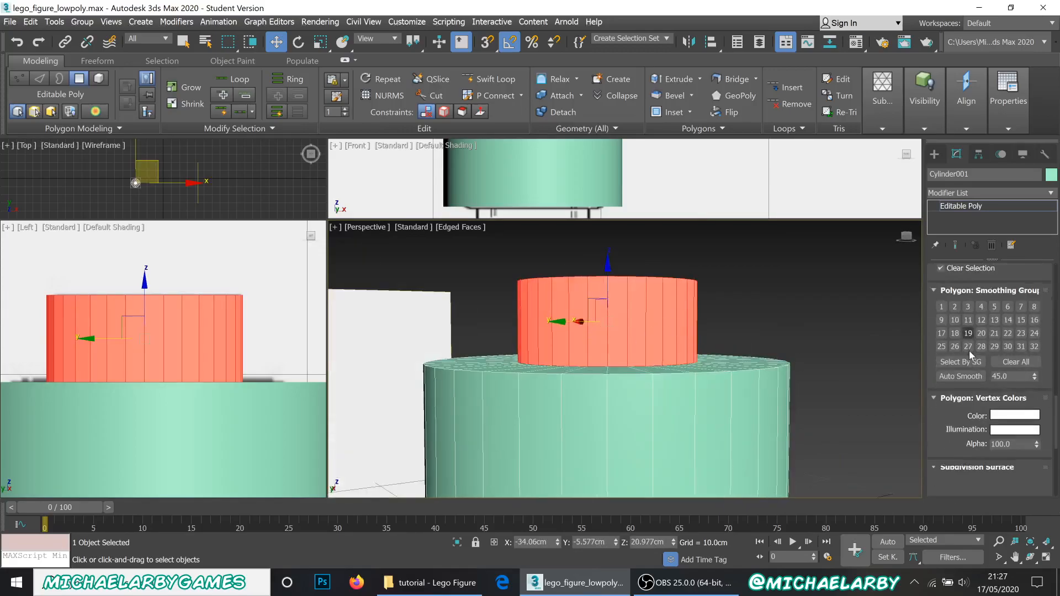
pyautogui.scroll(3, 969, 348)
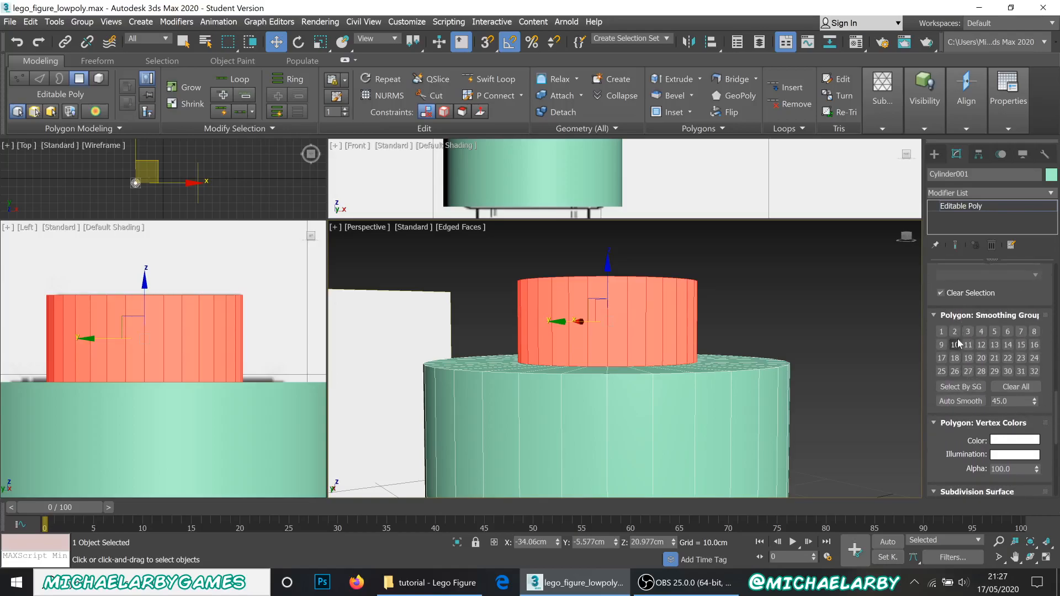
pyautogui.click(968, 332)
pyautogui.click(777, 312)
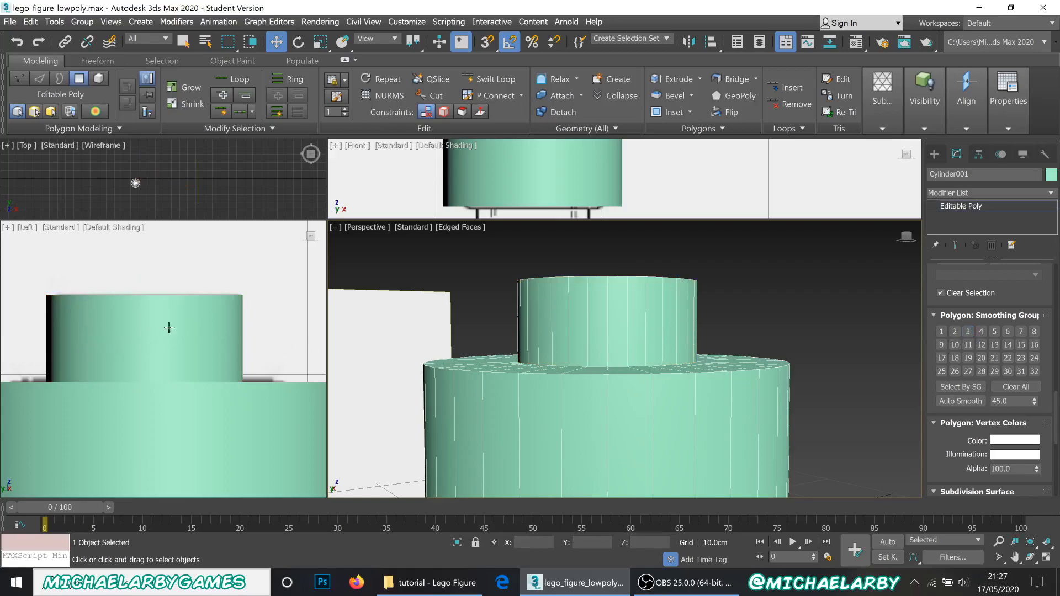
pyautogui.scroll(-5, 526, 290)
pyautogui.scroll(2, 530, 301)
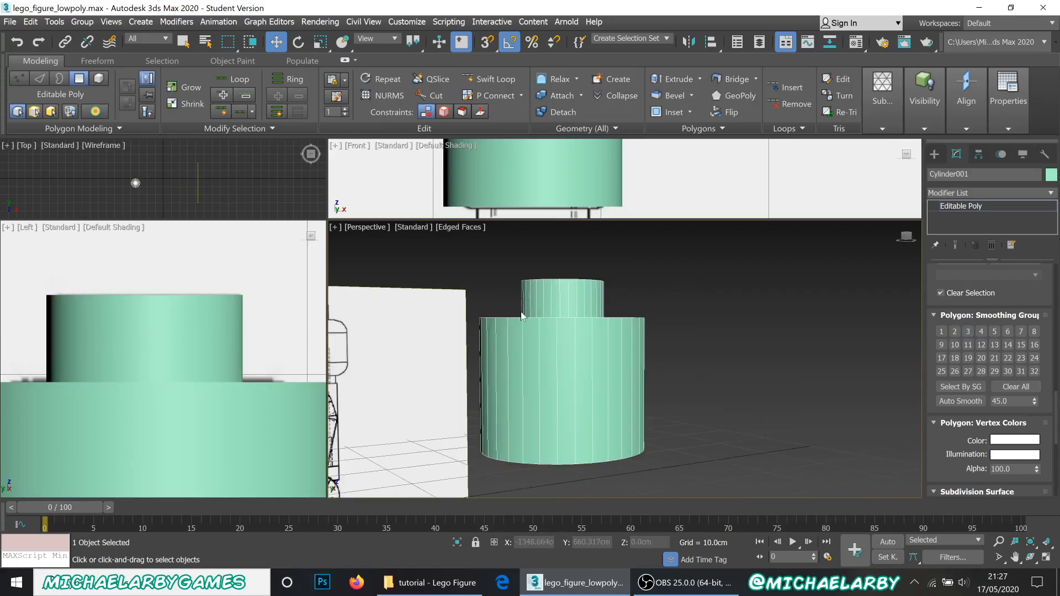
pyautogui.scroll(2, 516, 329)
pyautogui.keyDown('alt'); pyautogui.moveTo(553, 271); pyautogui.dragTo(559, 268, button='middle'); pyautogui.keyUp('alt')
pyautogui.scroll(3, 559, 268)
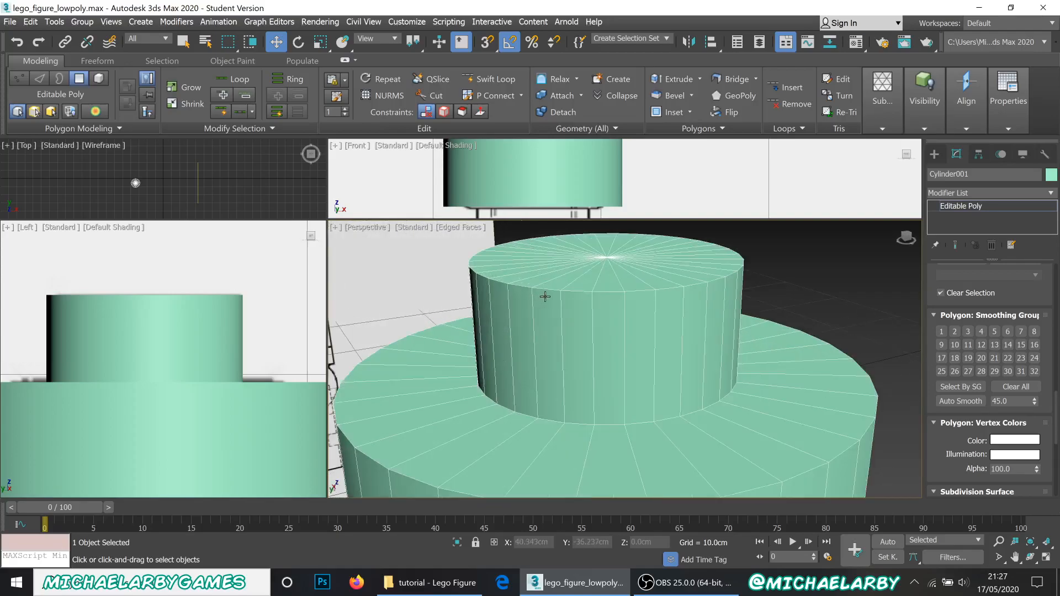
pyautogui.click(546, 291)
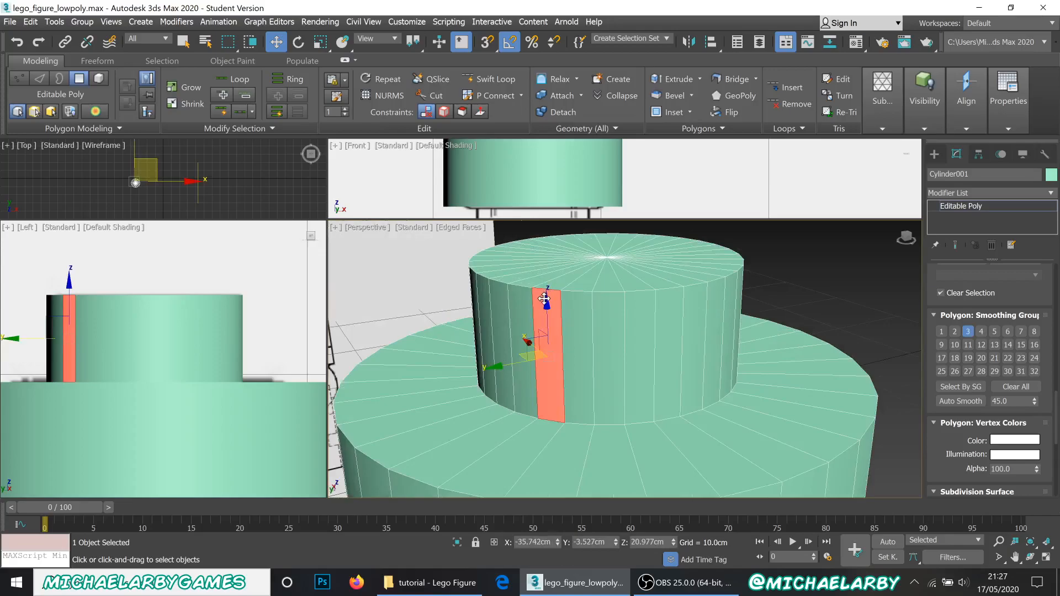
pyautogui.scroll(3, 1004, 323)
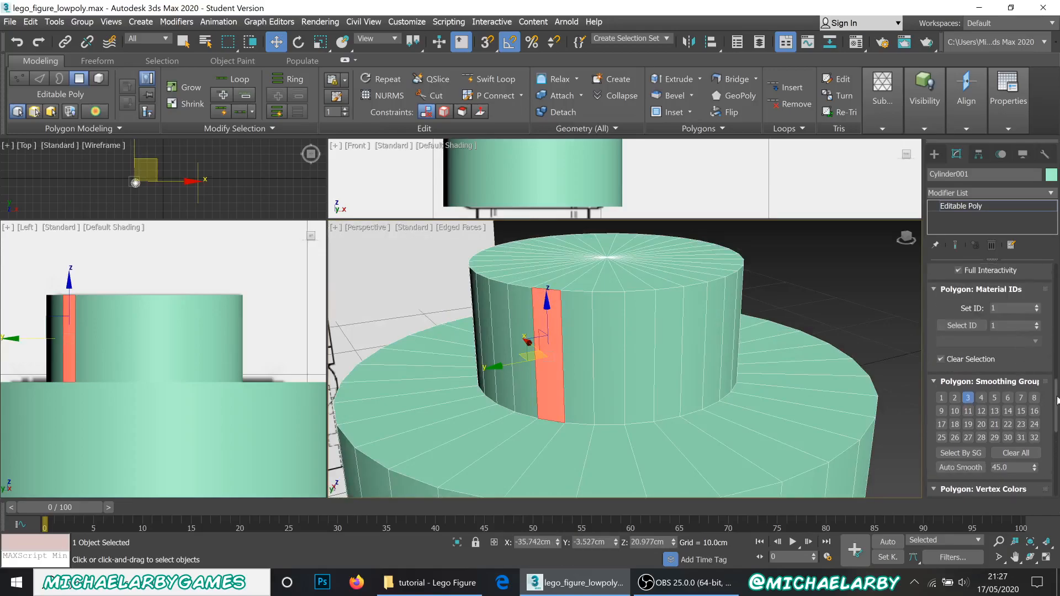
pyautogui.scroll(10, 1008, 299)
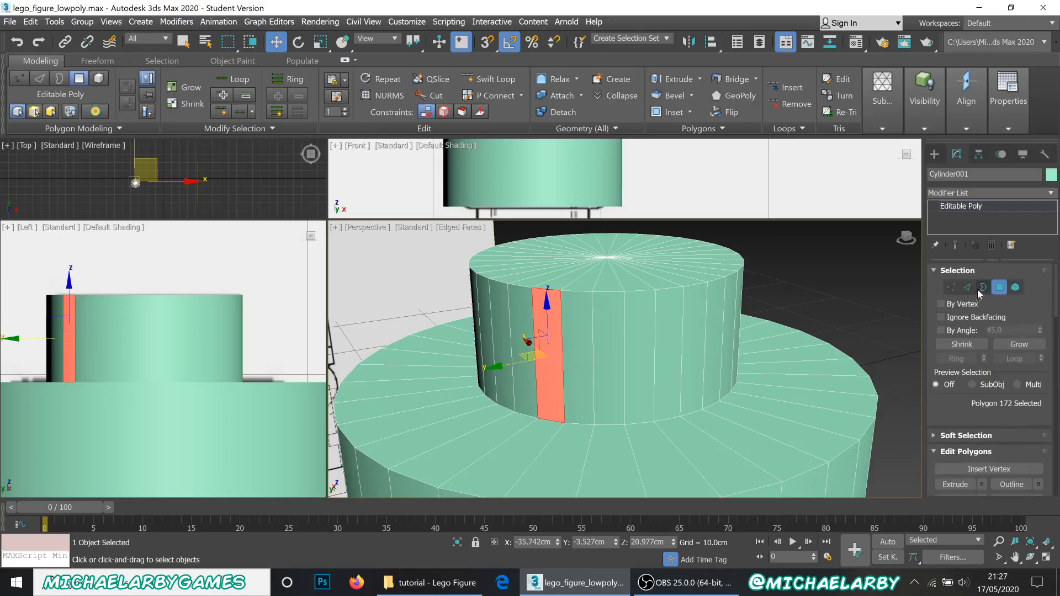
pyautogui.scroll(-5, 1008, 299)
pyautogui.scroll(5, 993, 367)
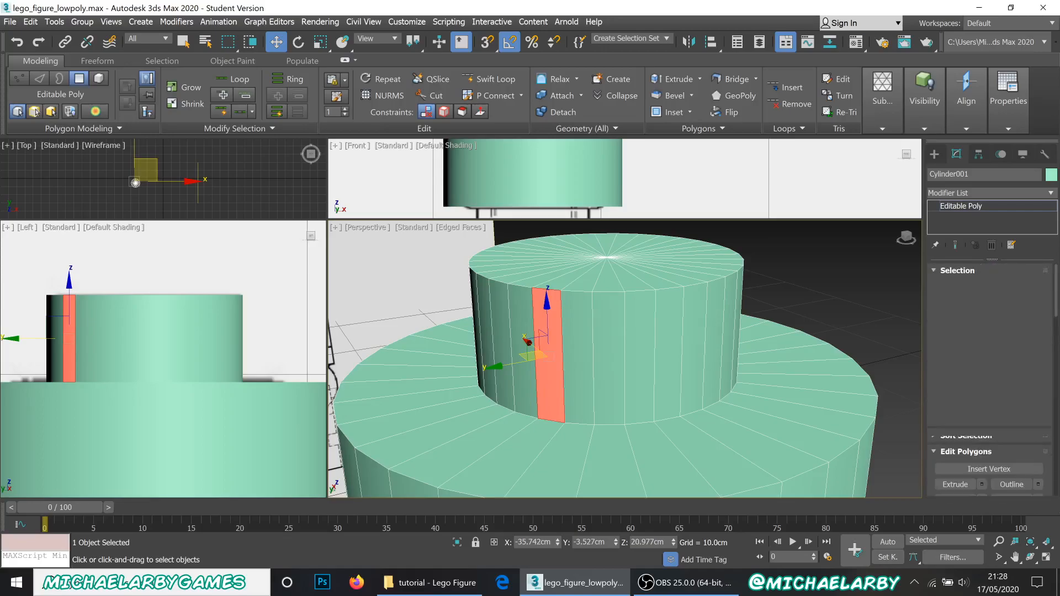
pyautogui.scroll(-7, 993, 367)
pyautogui.scroll(7, 981, 389)
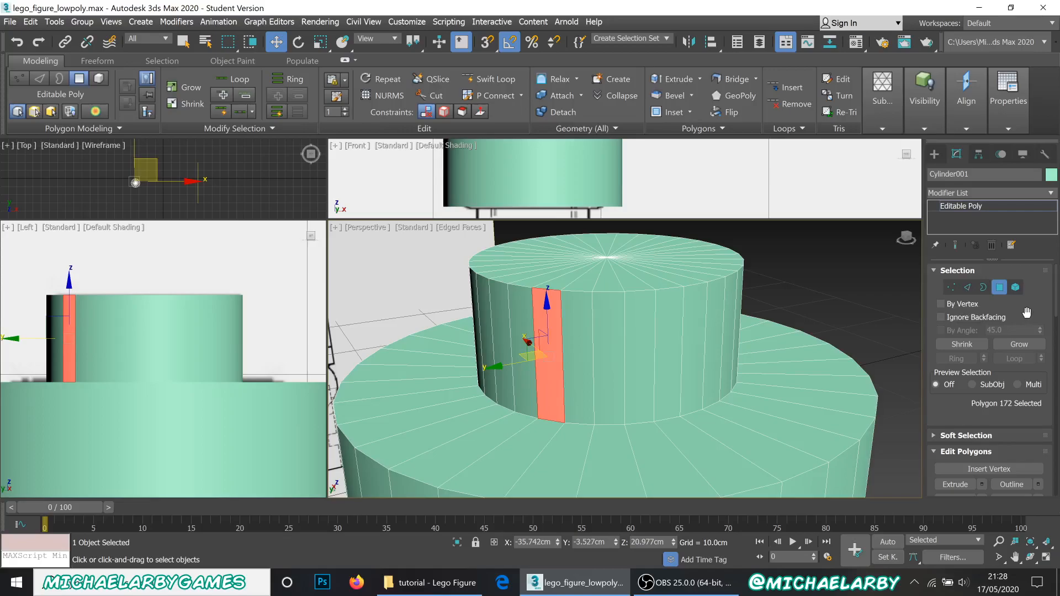
# Cycle through the edge, vertex, border and polygon selection levels of the Editable Poly
pyautogui.press('2')
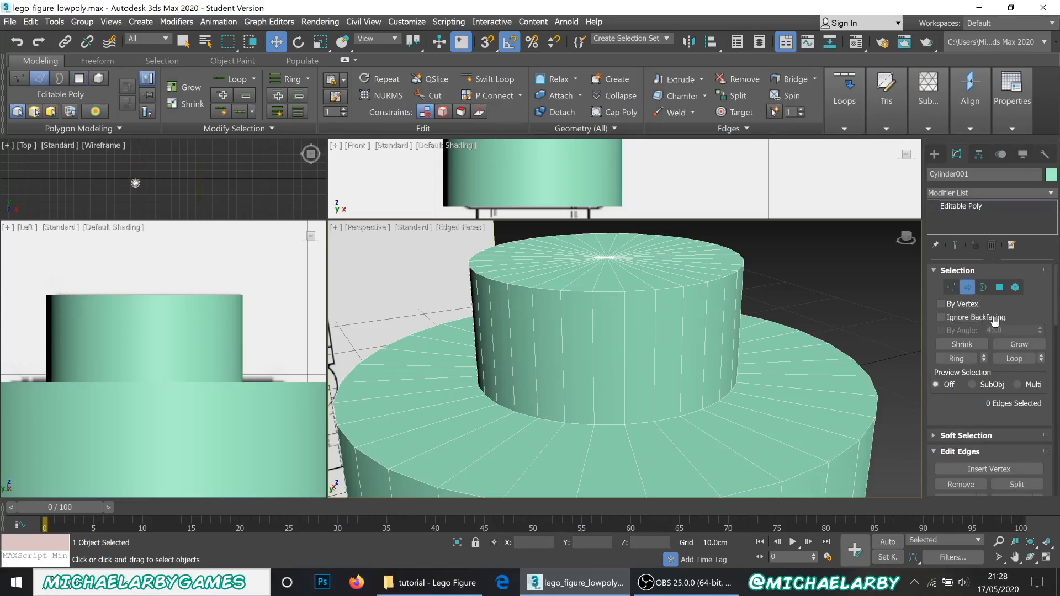
pyautogui.press('1')
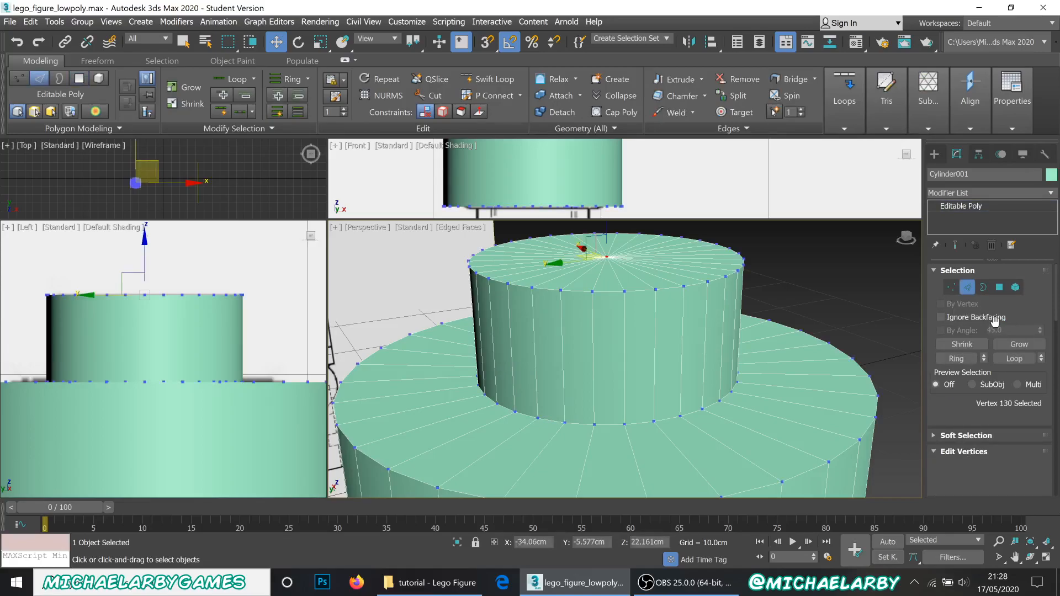
pyautogui.press('2')
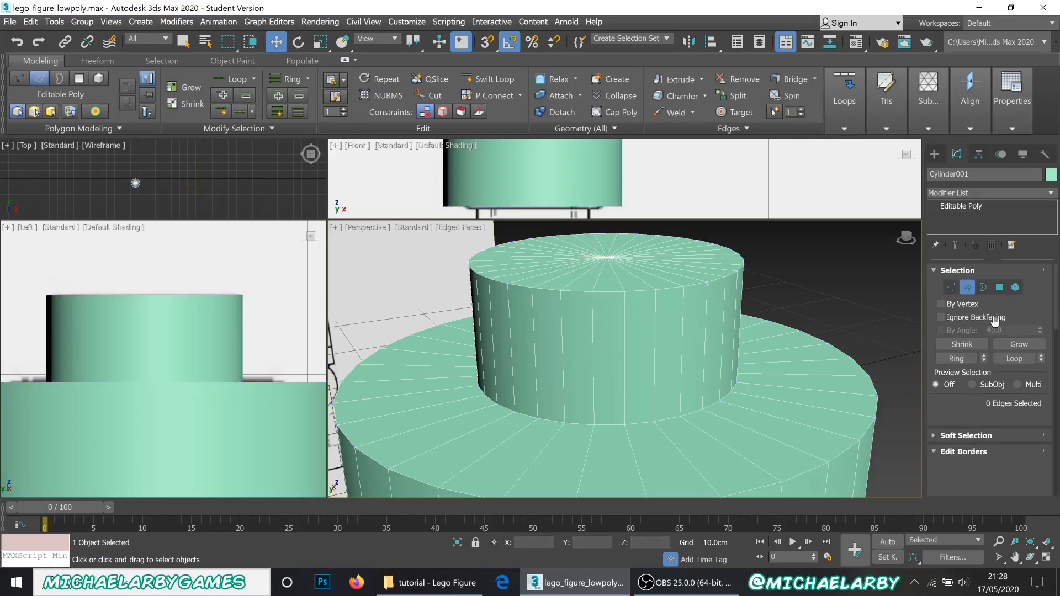
pyautogui.click(983, 290)
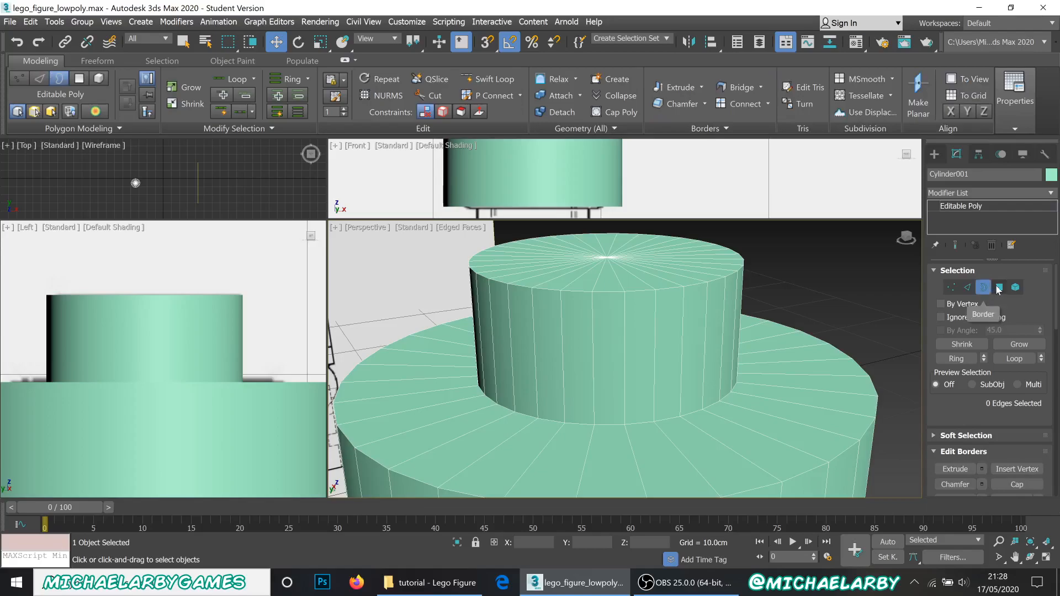
pyautogui.click(1000, 288)
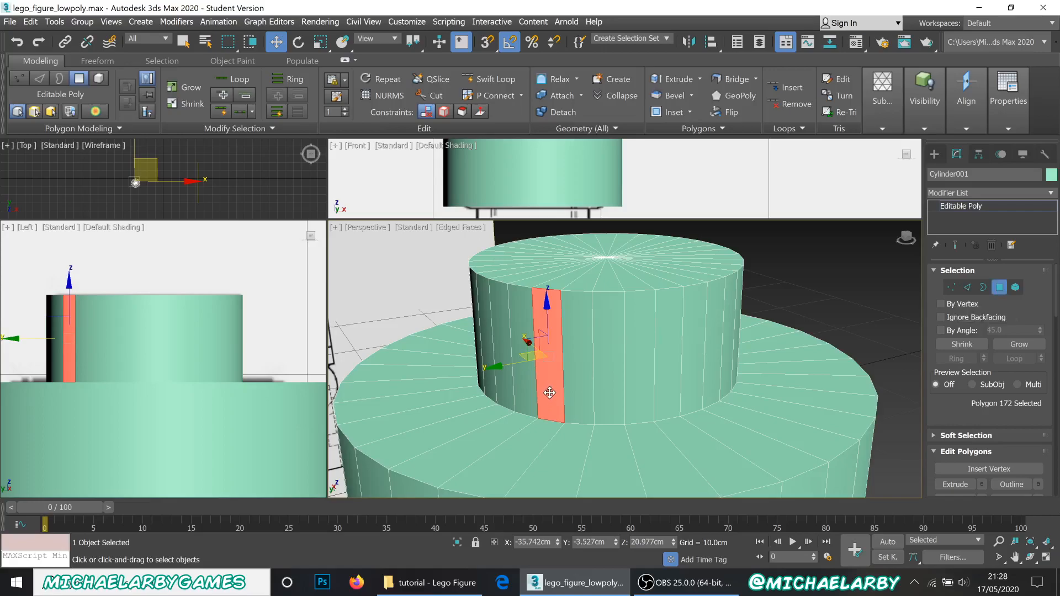
# Select the complete edge loop around the stud's top rim at edge level
pyautogui.click(969, 287)
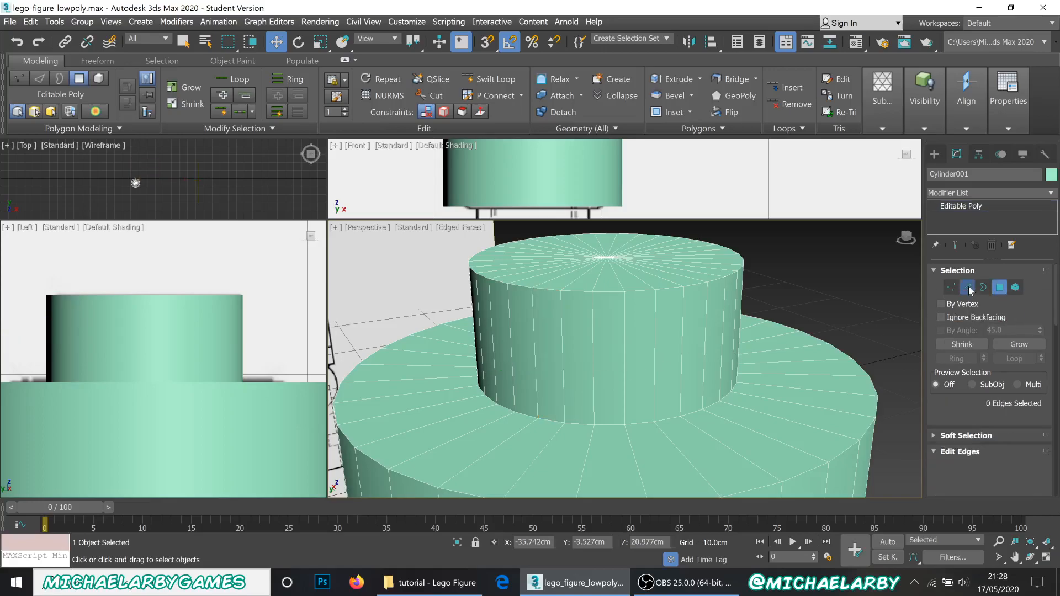
pyautogui.click(610, 291)
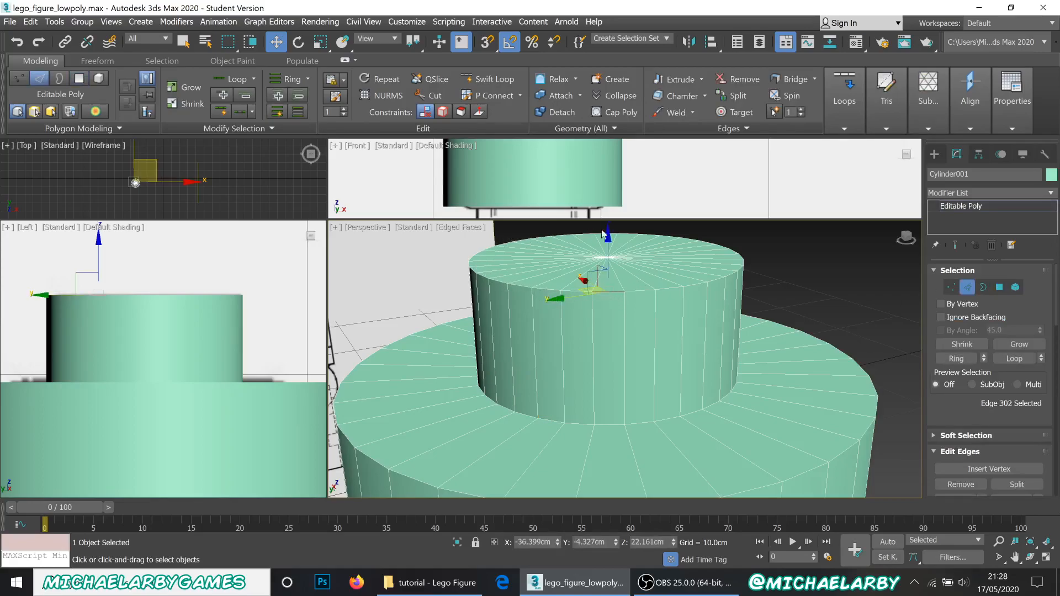
pyautogui.keyDown('ctrl'); pyautogui.click(657, 289); pyautogui.keyUp('ctrl')
pyautogui.keyDown('ctrl'); pyautogui.click(664, 288); pyautogui.keyUp('ctrl')
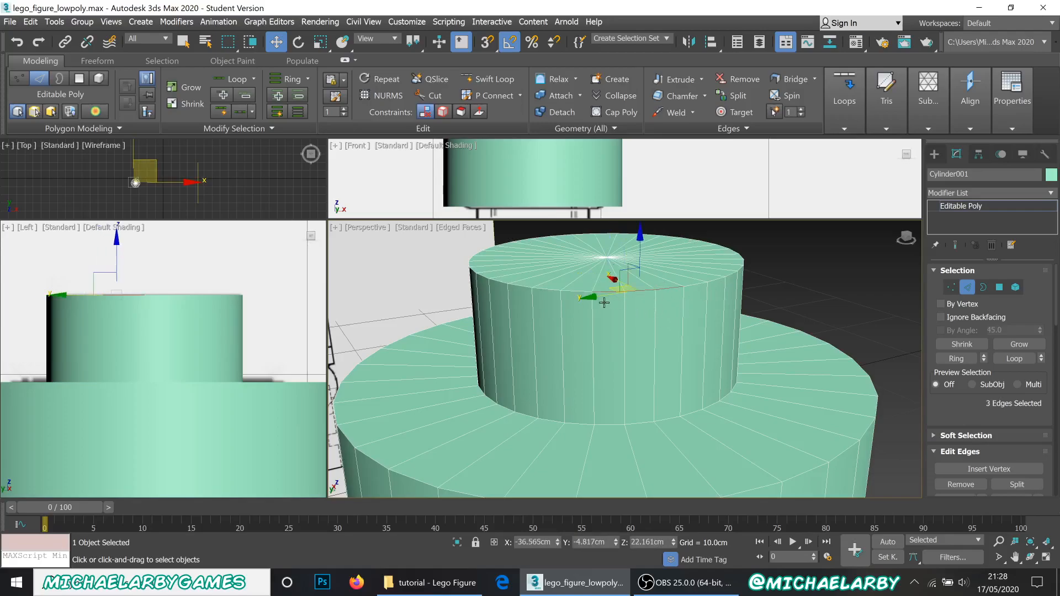
pyautogui.doubleClick(578, 292)
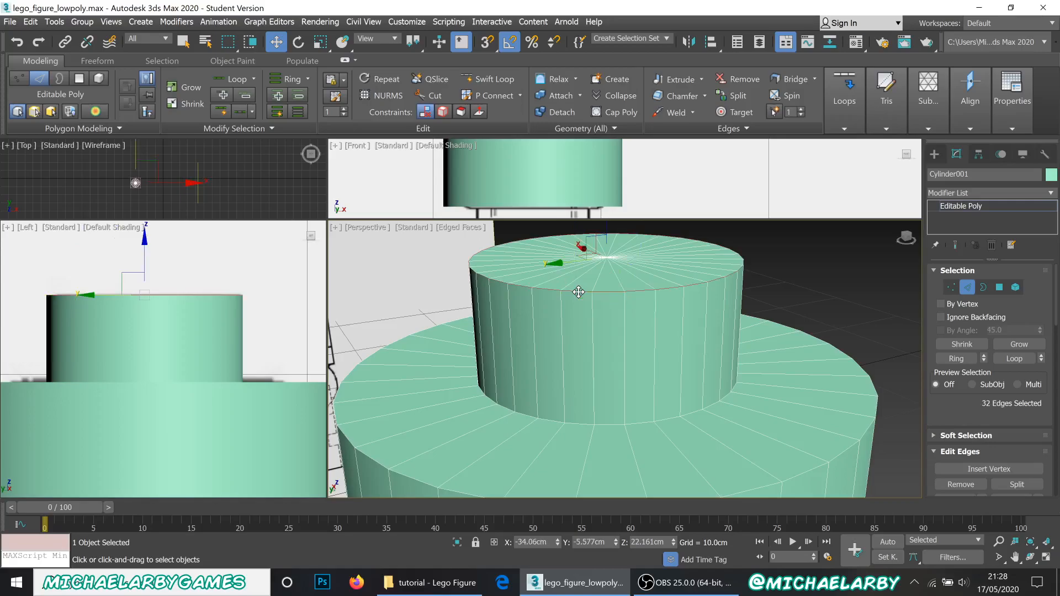
pyautogui.click(575, 291)
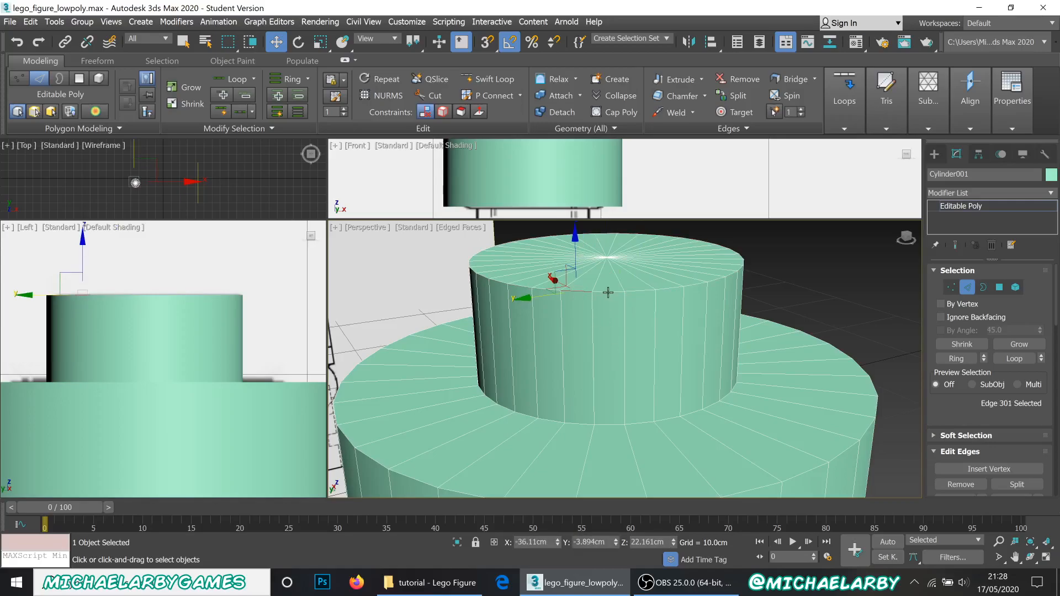
pyautogui.doubleClick(634, 291)
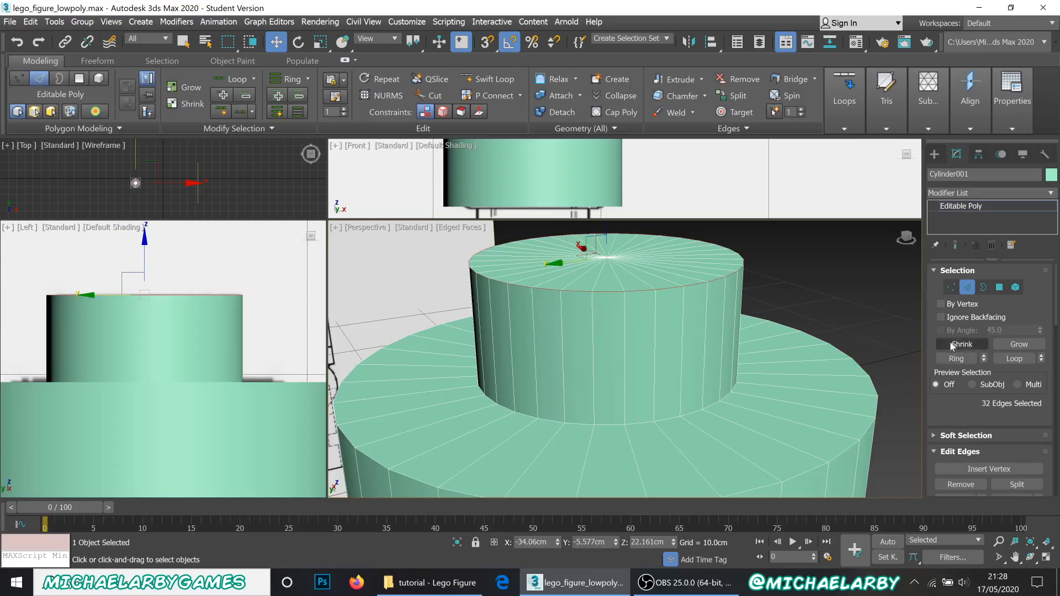
# Chamfer the stud's selected top rim edges by 0.09 cm and deselect them
pyautogui.scroll(-4, 987, 337)
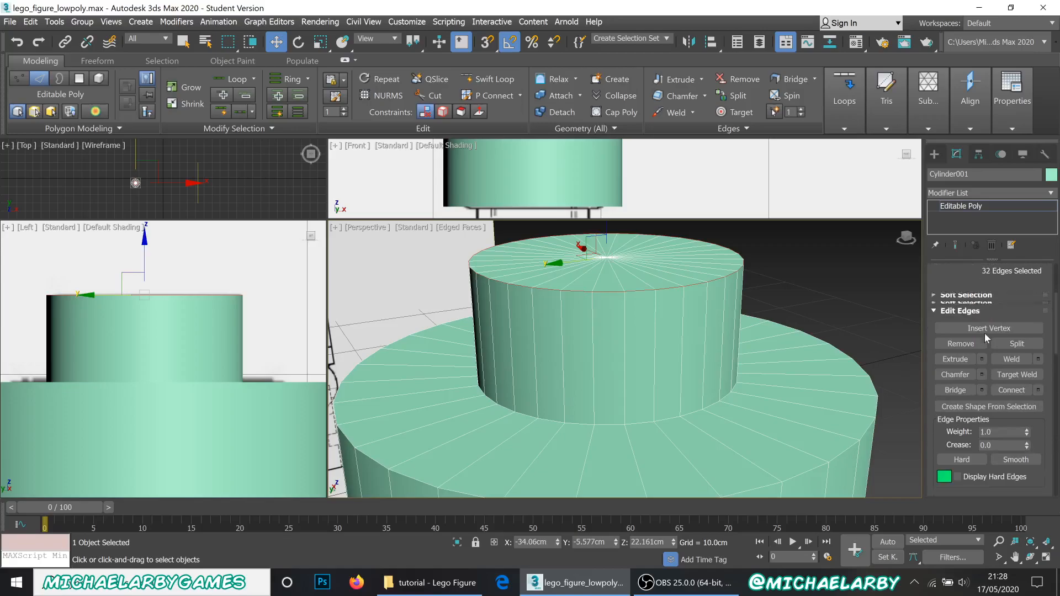
pyautogui.scroll(-1, 986, 333)
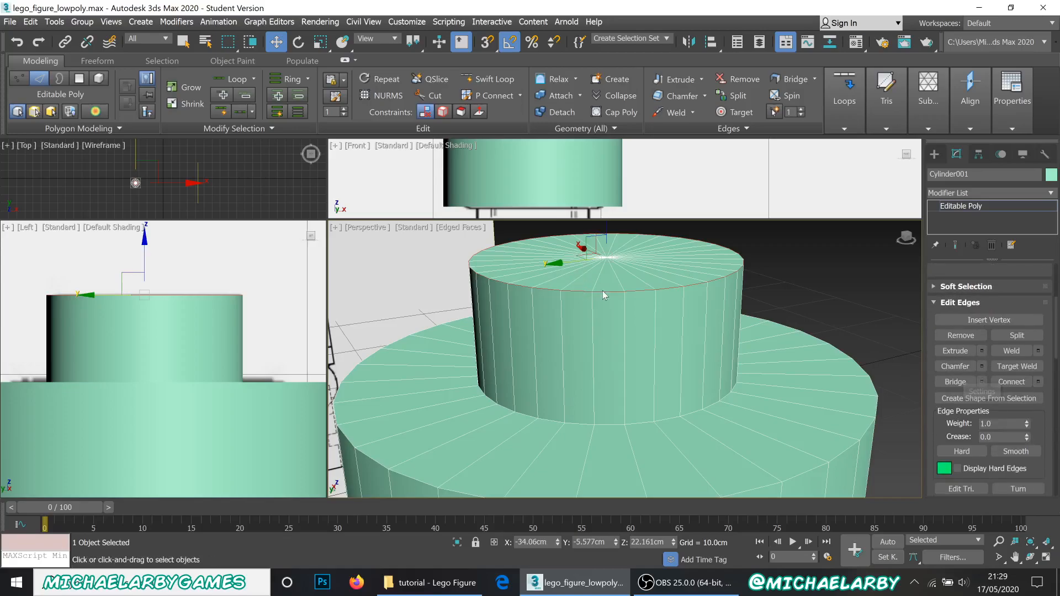
pyautogui.click(982, 366)
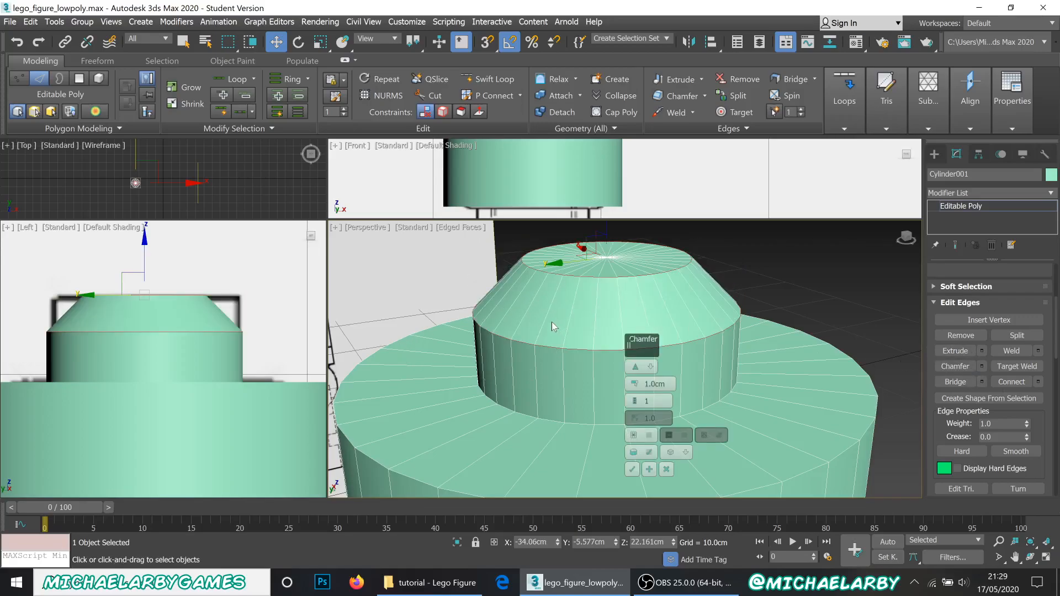
pyautogui.moveTo(635, 387); pyautogui.dragTo(634, 392)
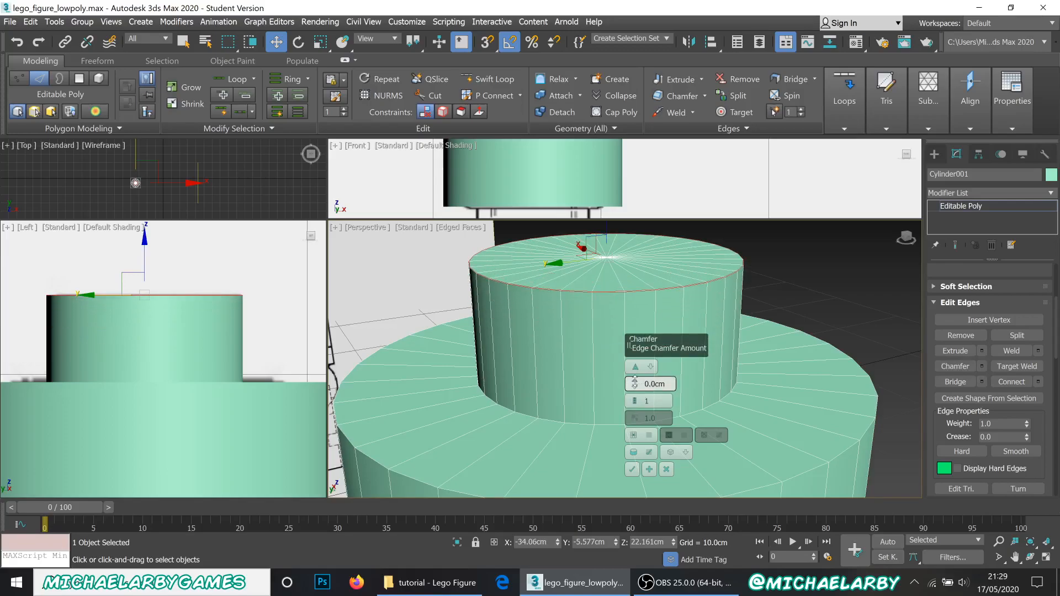
pyautogui.click(635, 383)
pyautogui.moveTo(660, 385); pyautogui.dragTo(658, 384)
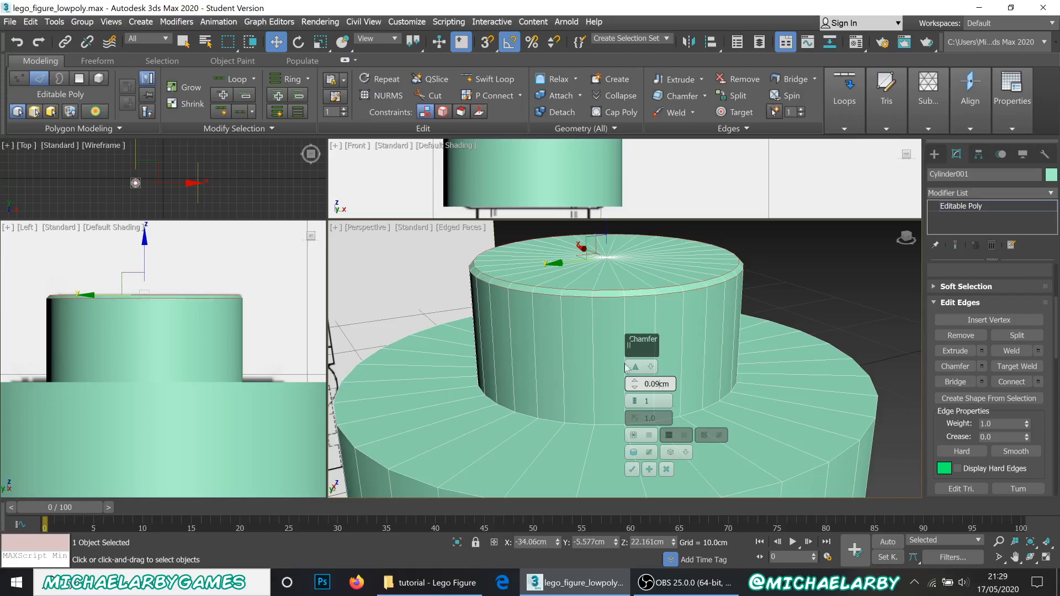
pyautogui.click(633, 469)
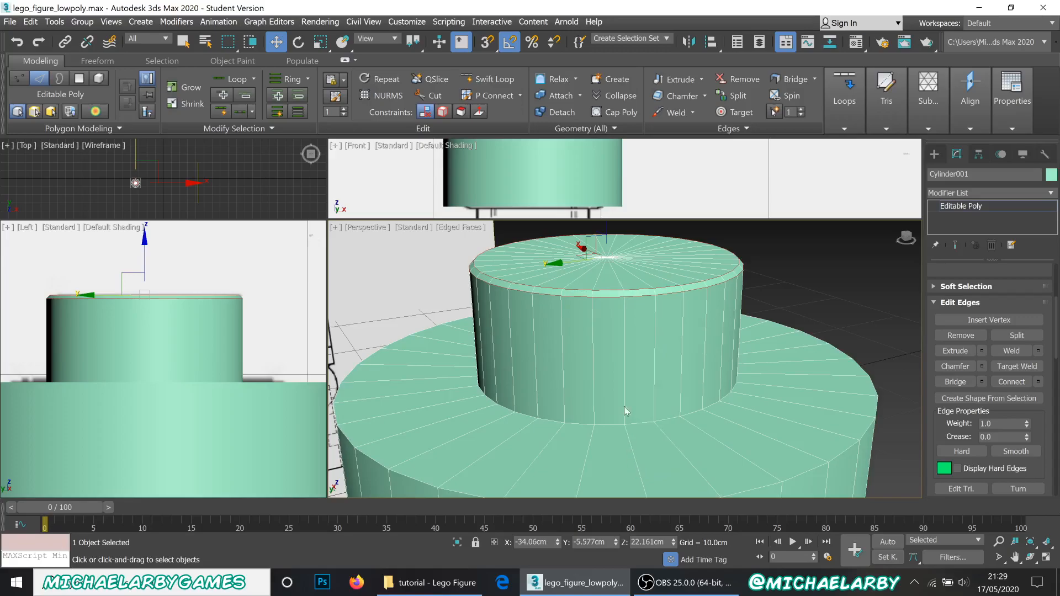
pyautogui.click(809, 269)
# Inspect the chamfered rim of the stud from several angles and distances
pyautogui.scroll(4, 697, 294)
pyautogui.scroll(-6, 697, 295)
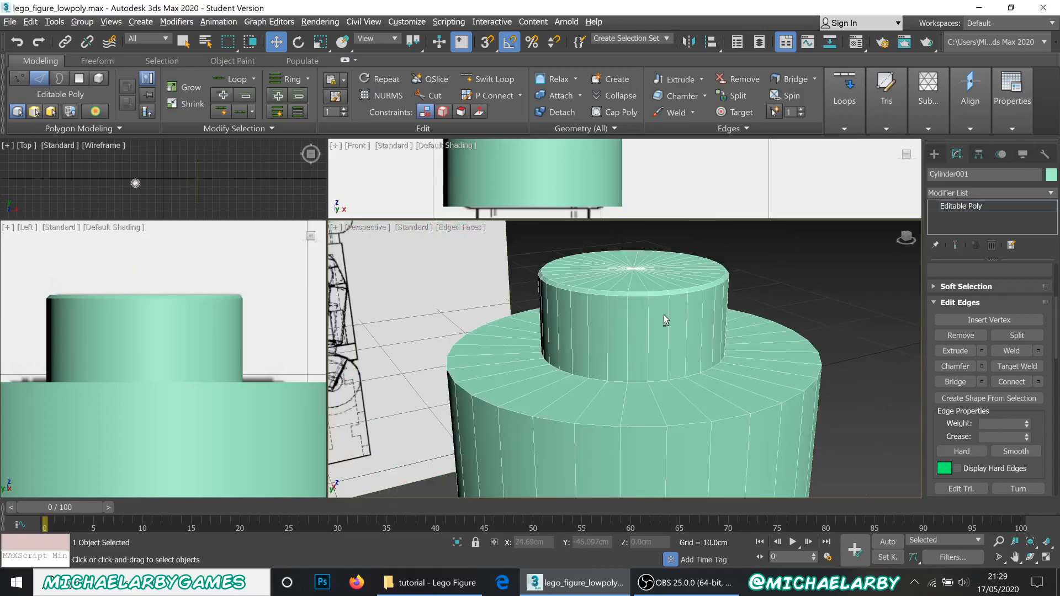
pyautogui.scroll(3, 666, 321)
pyautogui.scroll(-3, 660, 313)
pyautogui.moveTo(659, 313)
pyautogui.keyDown('alt'); pyautogui.mouseDown(button='middle')
pyautogui.moveTo(668, 325)
pyautogui.moveTo(643, 313)
pyautogui.mouseUp(button='middle'); pyautogui.keyUp('alt')
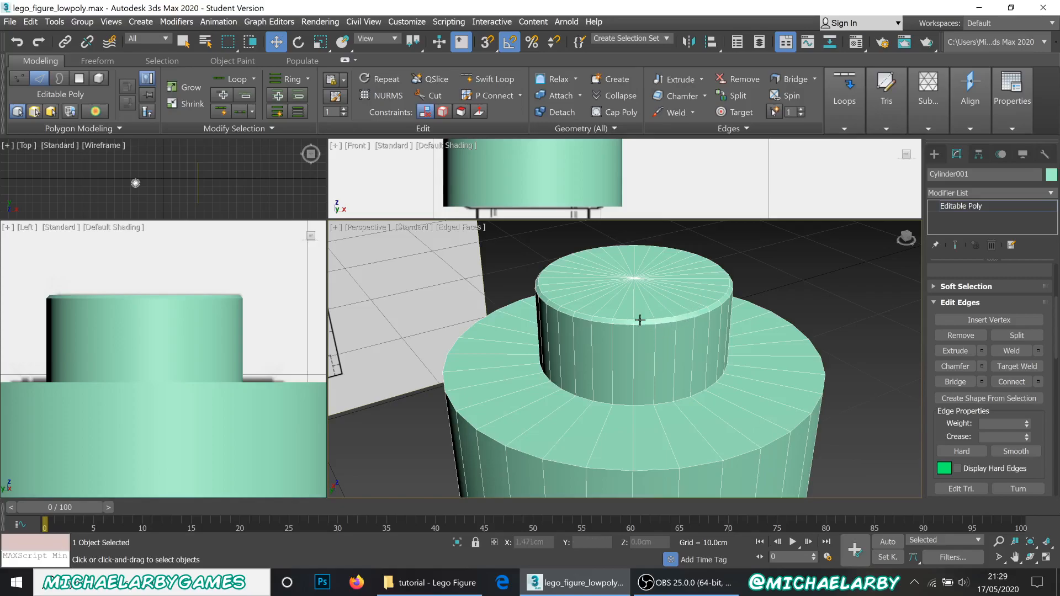
pyautogui.scroll(2, 704, 315)
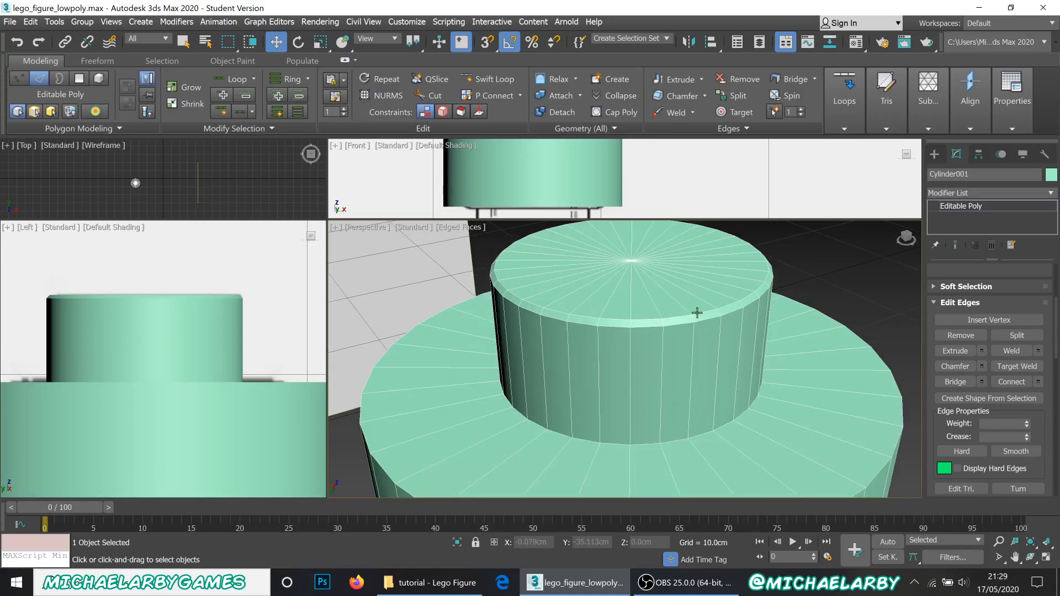
# Inspect the stud's shading with edged faces switched off, and restore the edge display
pyautogui.press('F4')
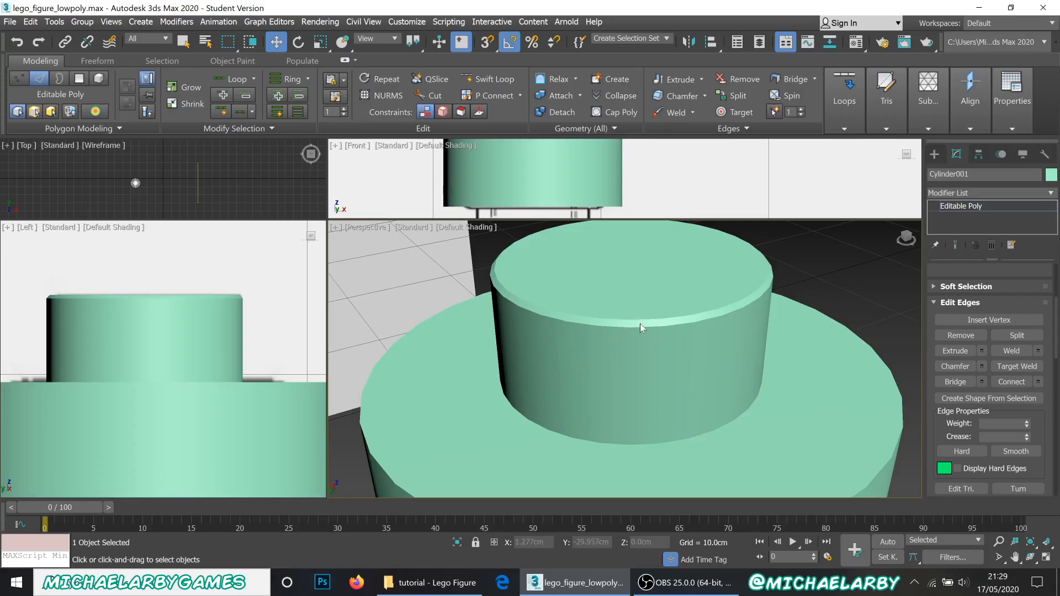
pyautogui.moveTo(638, 331)
pyautogui.keyDown('alt'); pyautogui.mouseDown(button='middle')
pyautogui.moveTo(651, 313)
pyautogui.moveTo(620, 346)
pyautogui.moveTo(629, 330)
pyautogui.mouseUp(button='middle'); pyautogui.keyUp('alt')
pyautogui.press('F4')
pyautogui.scroll(-4, 548, 278)
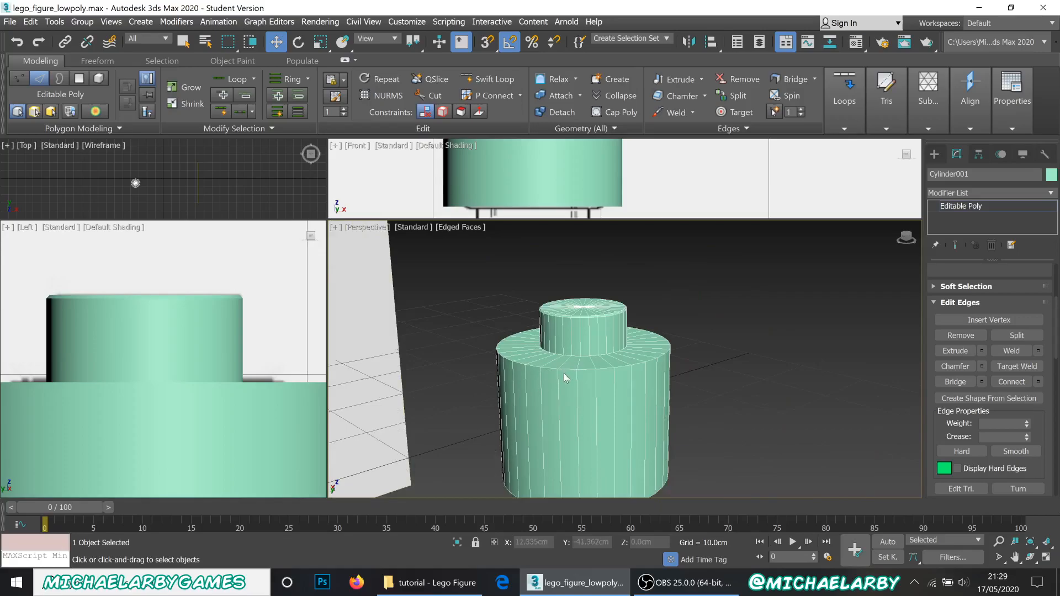
# Frame the head in the Left and Perspective views and make it see-through so the blueprint shows behind it
pyautogui.scroll(-3, 310, 402)
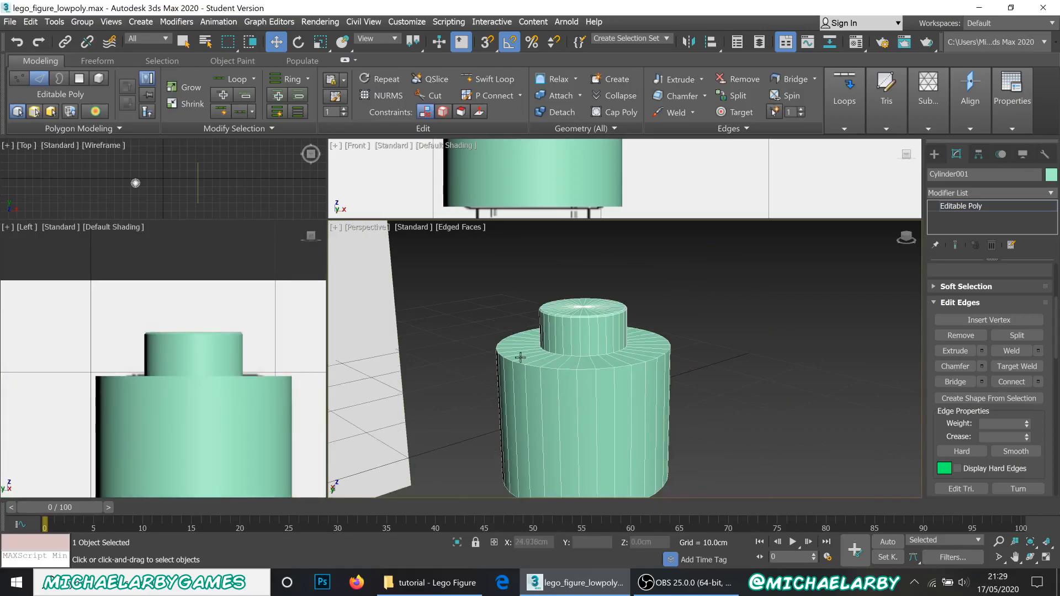
pyautogui.moveTo(539, 427); pyautogui.dragTo(540, 327, button='middle')
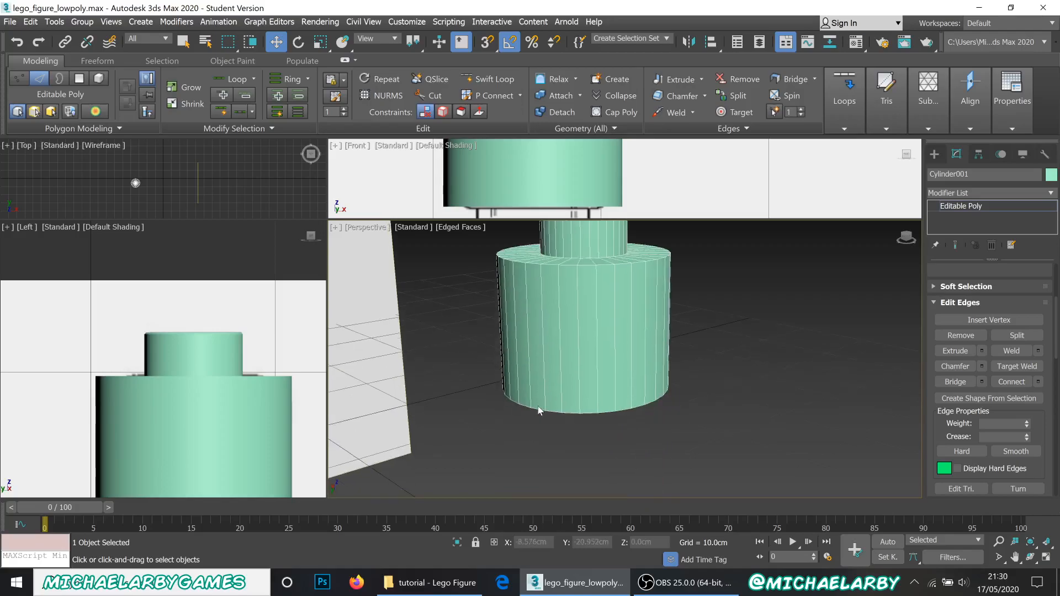
pyautogui.moveTo(300, 419); pyautogui.dragTo(282, 301, button='middle')
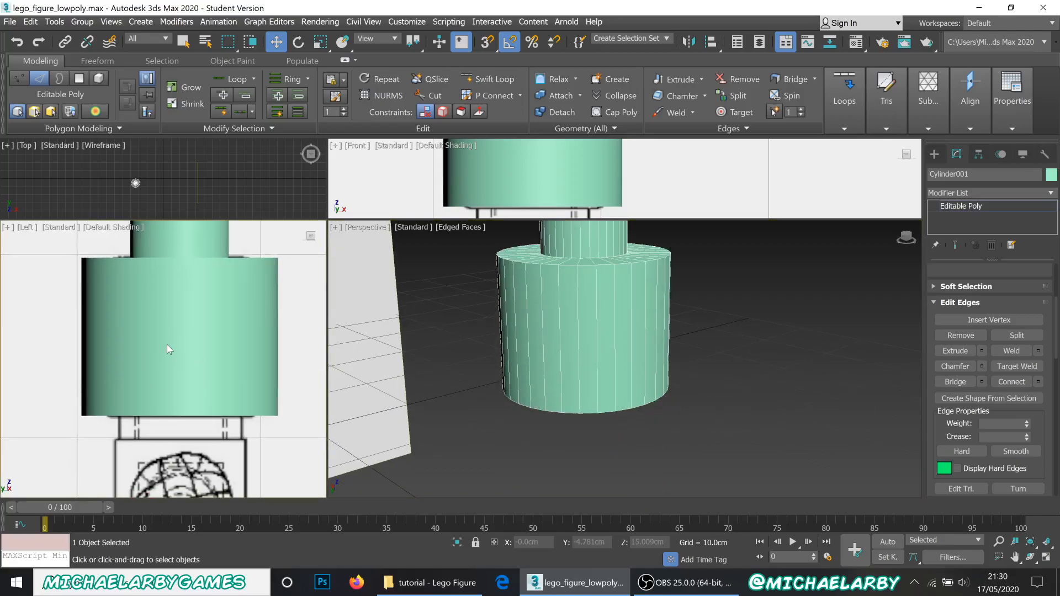
pyautogui.moveTo(174, 334); pyautogui.dragTo(151, 395, button='middle')
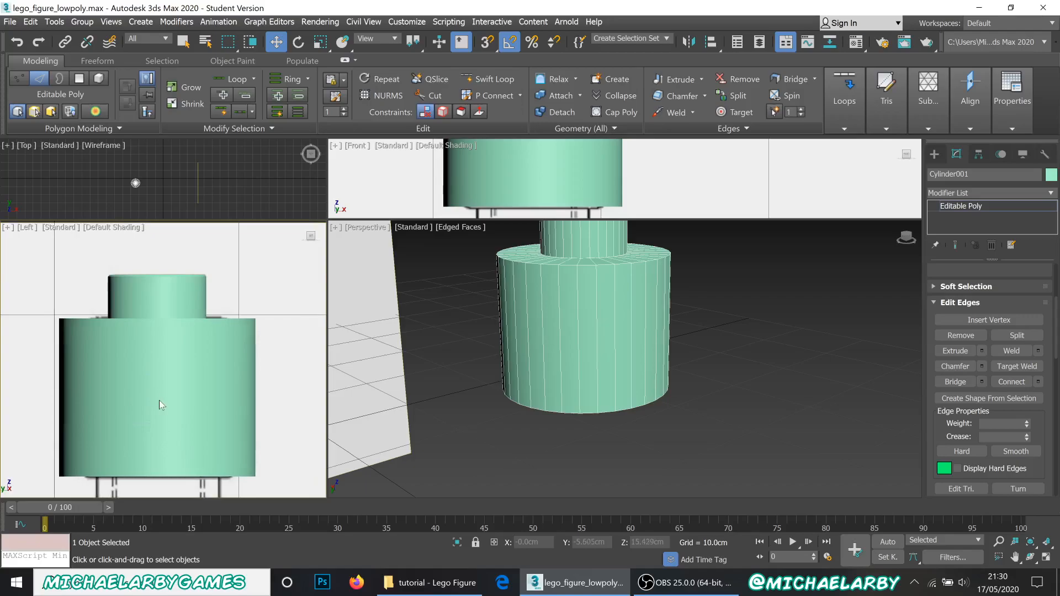
pyautogui.hotkey('alt', 'x')
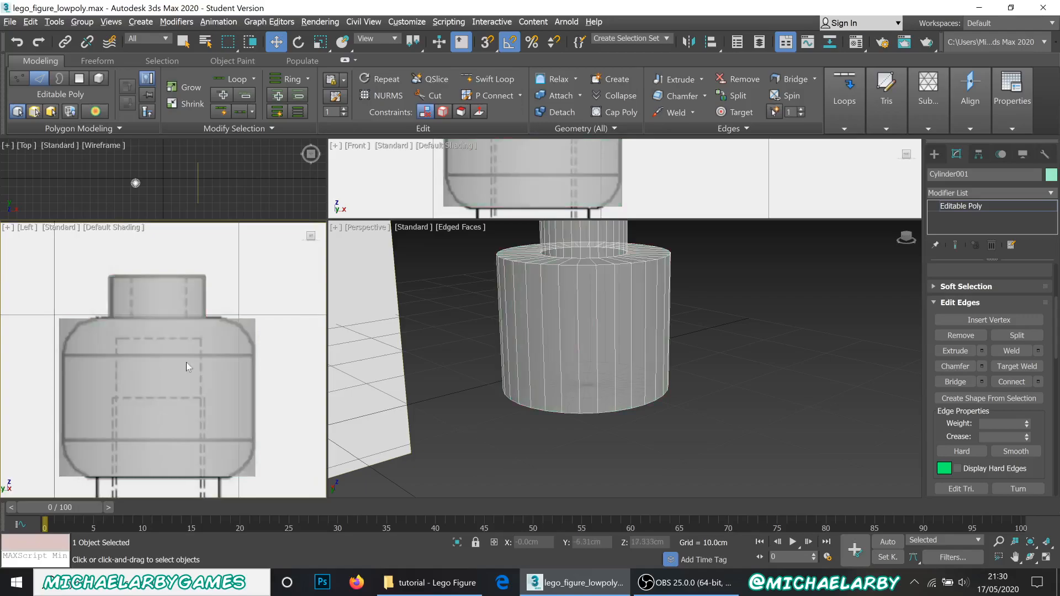
# Select the complete edge loop around the upper outer rim of the head's body
pyautogui.scroll(5, 536, 314)
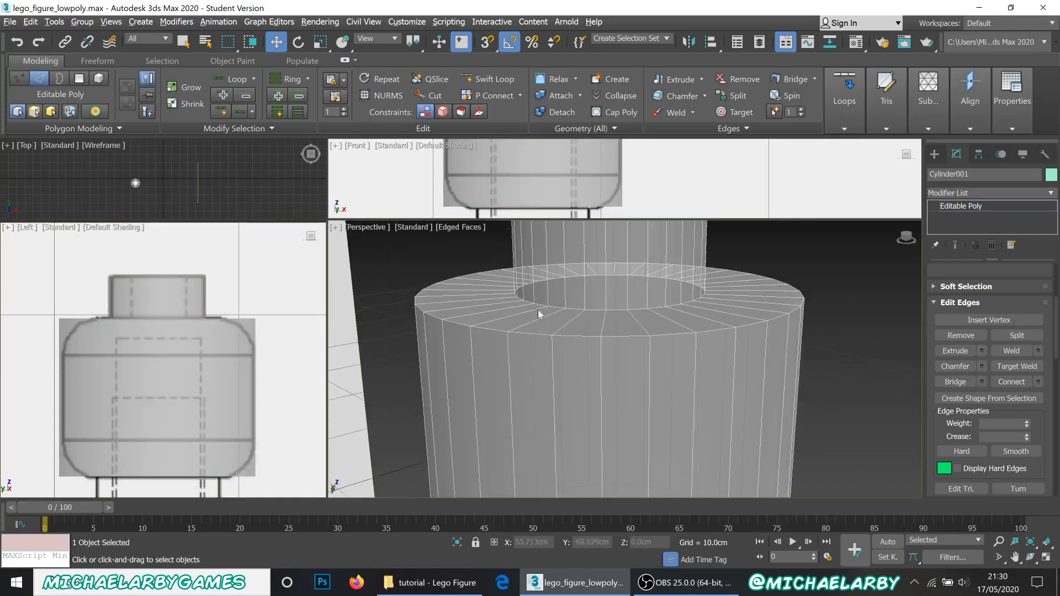
pyautogui.scroll(4, 948, 288)
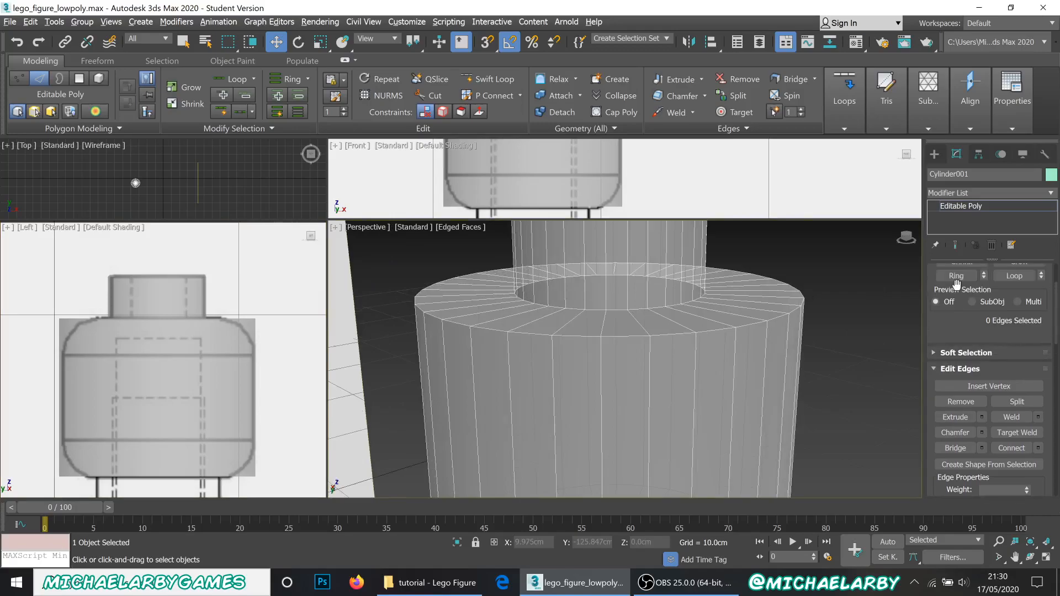
pyautogui.doubleClick(580, 336)
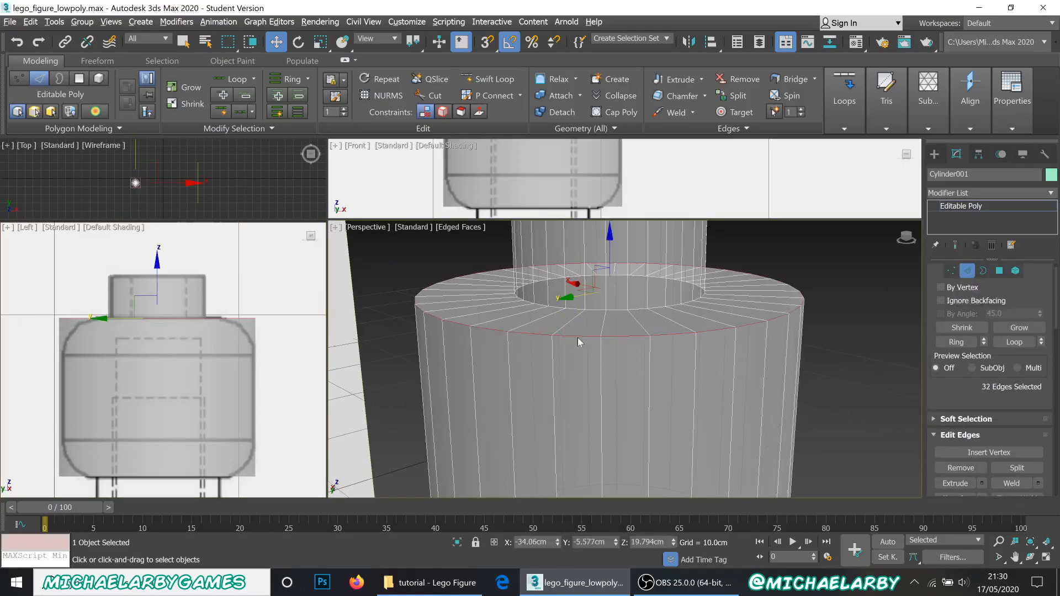
# Chamfer the selected upper rim by 2.031 cm with 4 segments to follow the blueprint's rounded shoulder
pyautogui.scroll(-2, 982, 420)
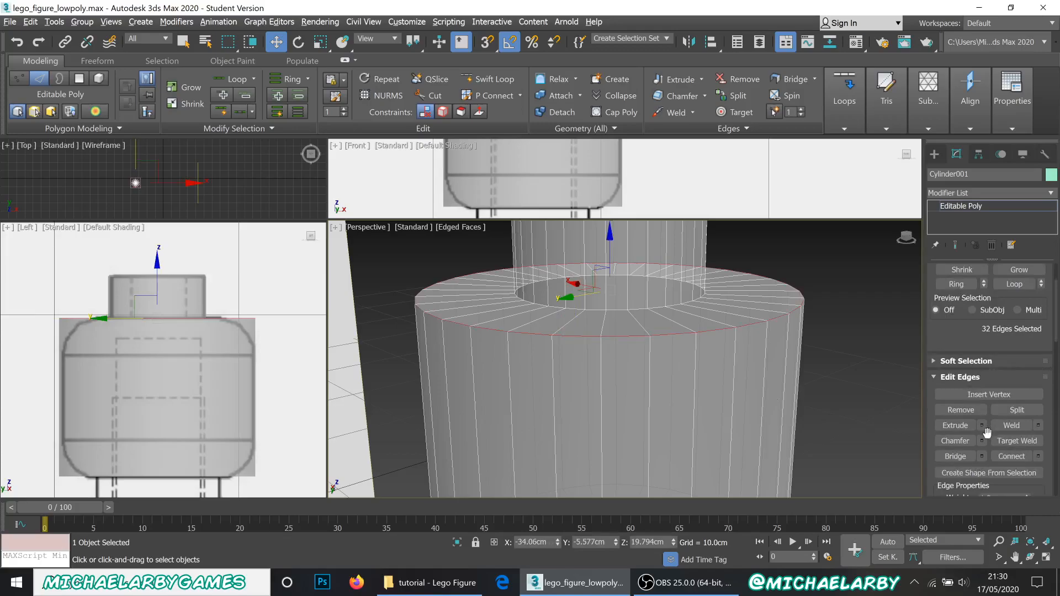
pyautogui.click(984, 441)
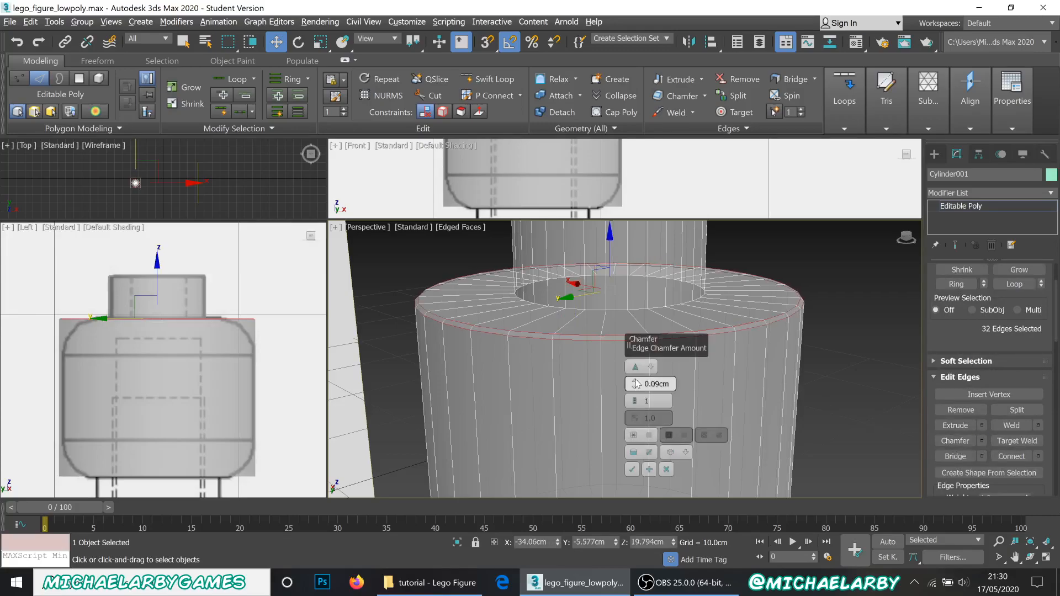
pyautogui.moveTo(636, 385); pyautogui.dragTo(635, 377)
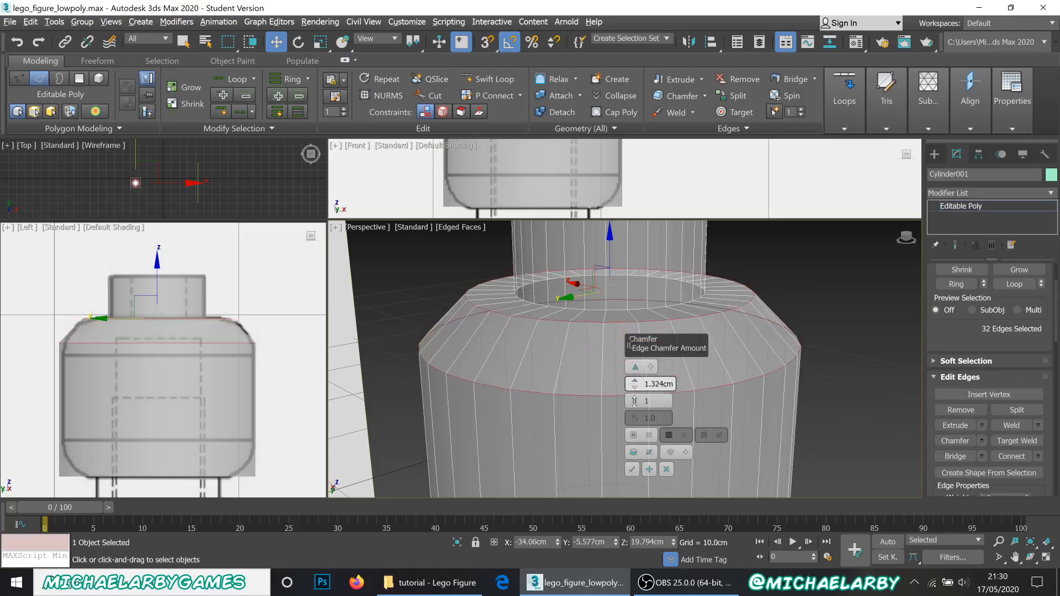
pyautogui.click(635, 399)
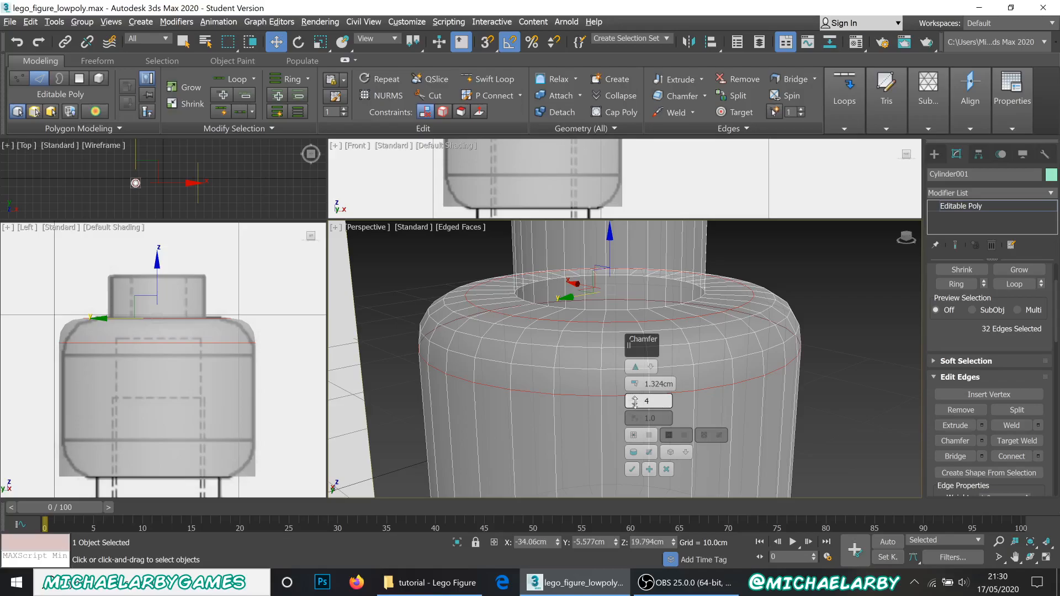
pyautogui.click(635, 403)
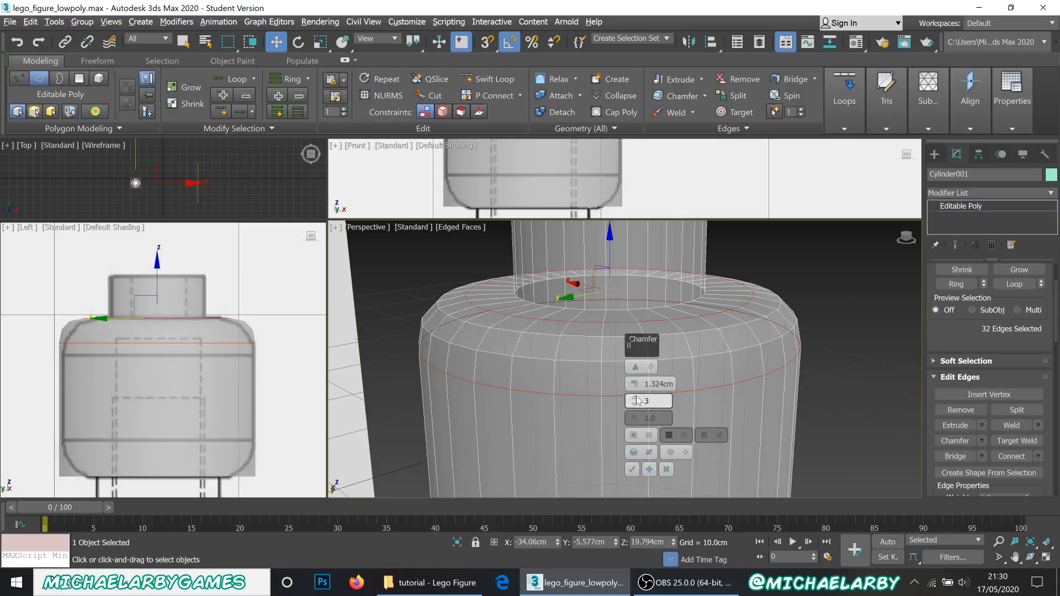
pyautogui.click(635, 403)
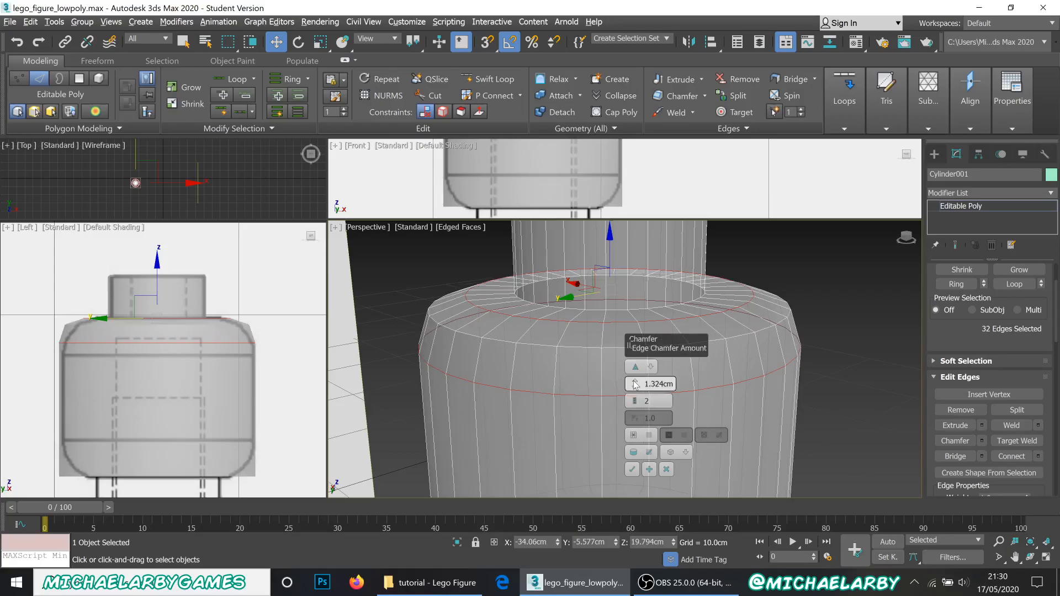
pyautogui.moveTo(634, 397); pyautogui.dragTo(635, 393)
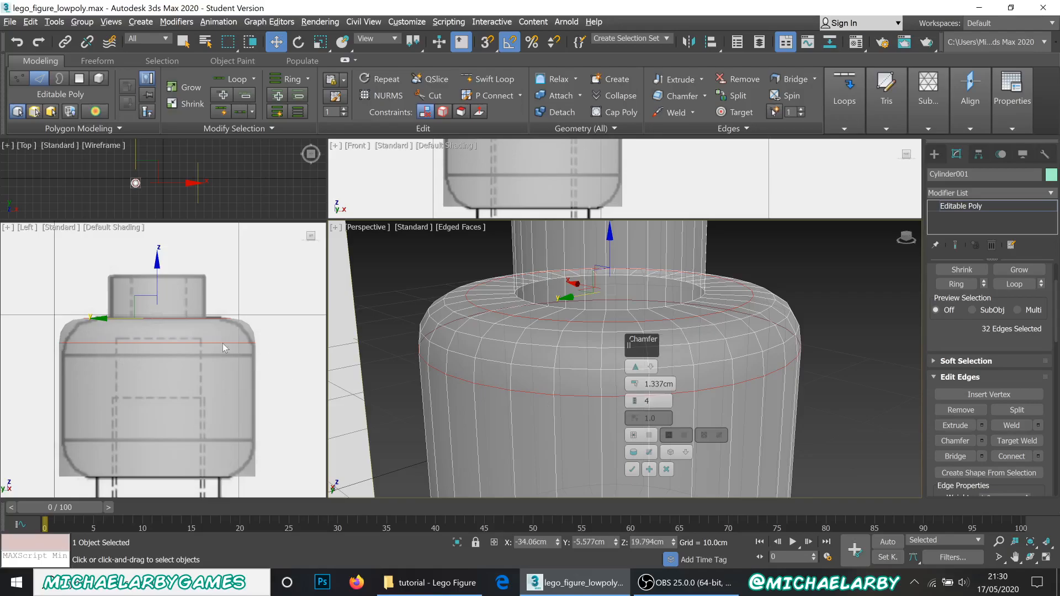
pyautogui.scroll(5, 204, 309)
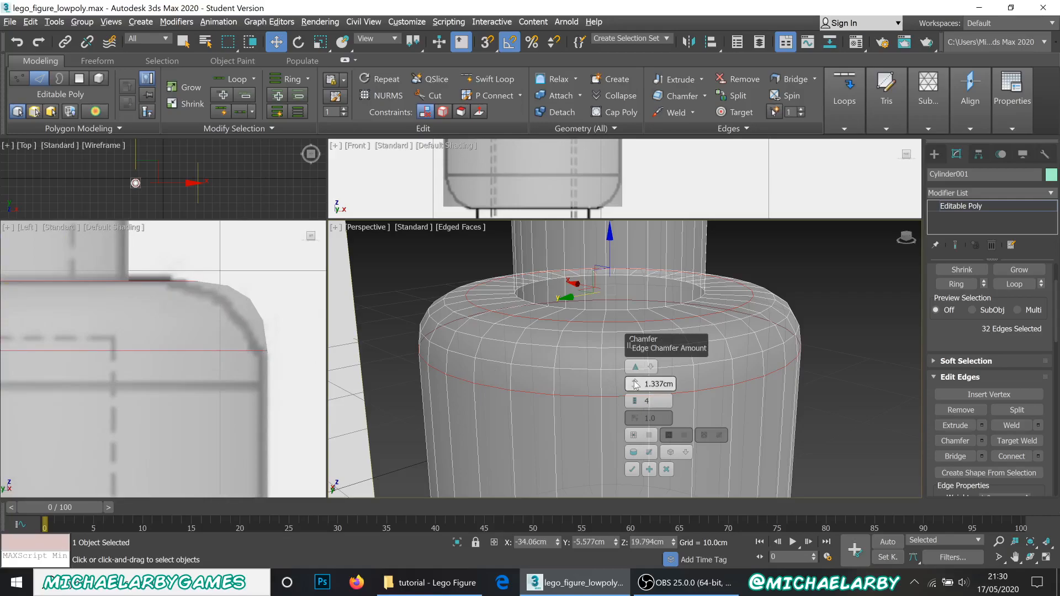
pyautogui.moveTo(635, 379); pyautogui.dragTo(639, 378)
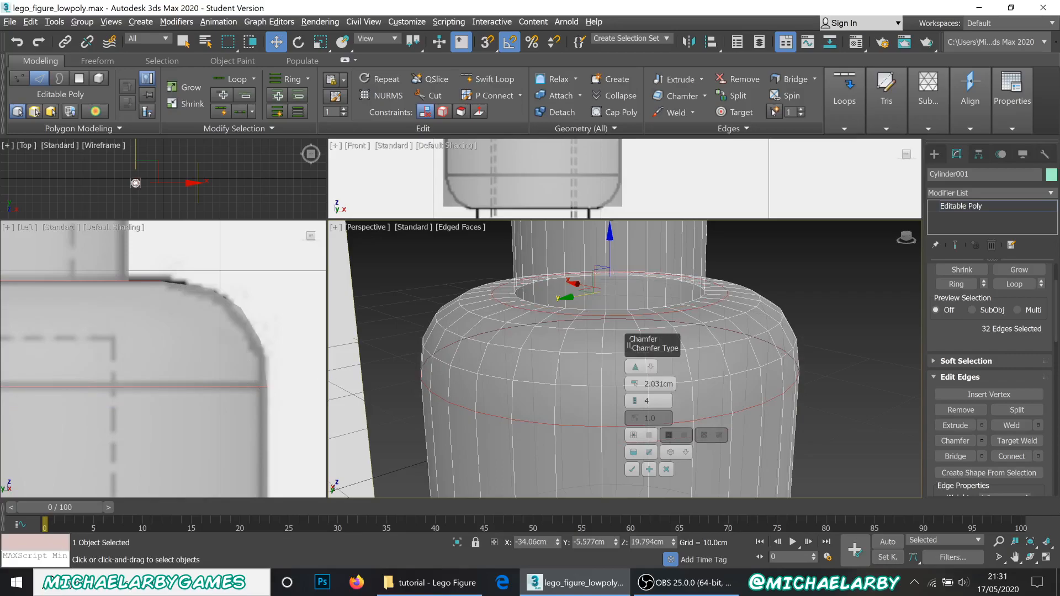
pyautogui.click(633, 470)
# Select the complete edge loop around the bottom outer rim of the head's body
pyautogui.scroll(-5, 496, 343)
pyautogui.scroll(8, 503, 425)
pyautogui.keyDown('alt'); pyautogui.moveTo(509, 419); pyautogui.dragTo(497, 407, button='middle'); pyautogui.keyUp('alt')
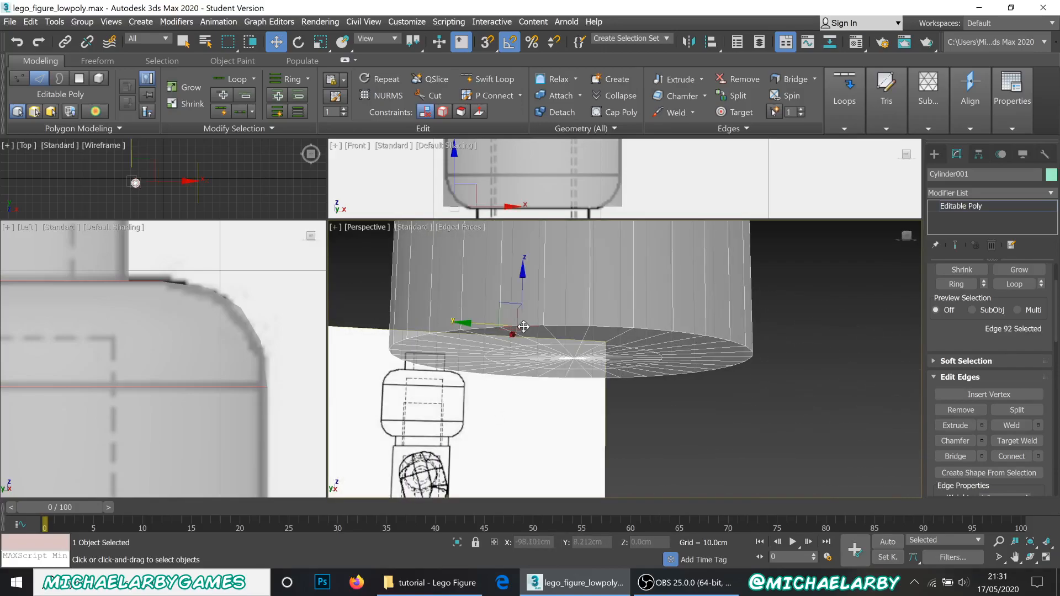
pyautogui.doubleClick(522, 330)
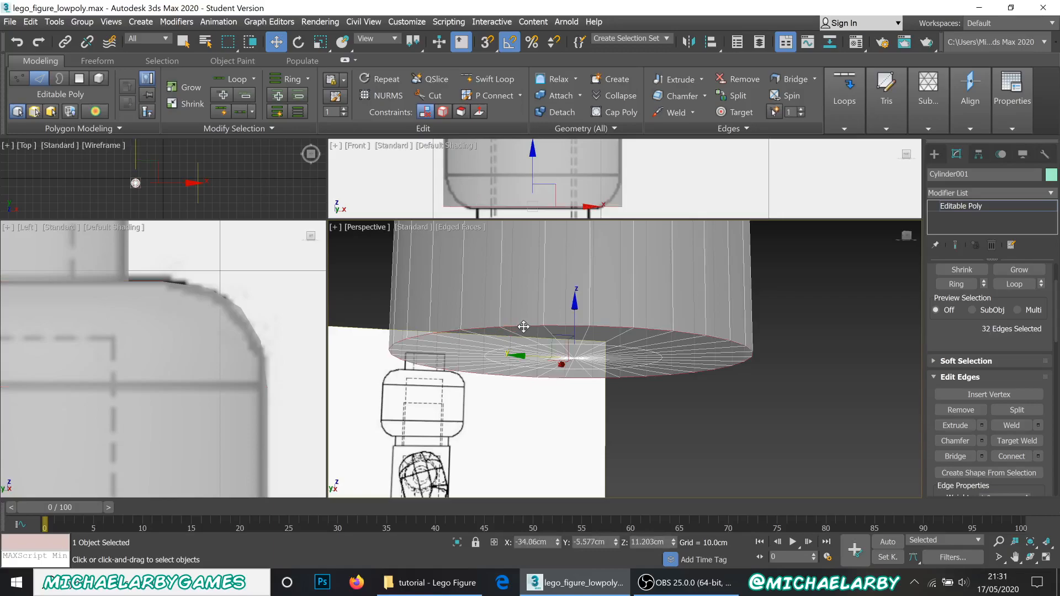
# Chamfer the selected bottom rim by 2.031 cm with 4 segments, checking its curve against the blueprint
pyautogui.click(983, 441)
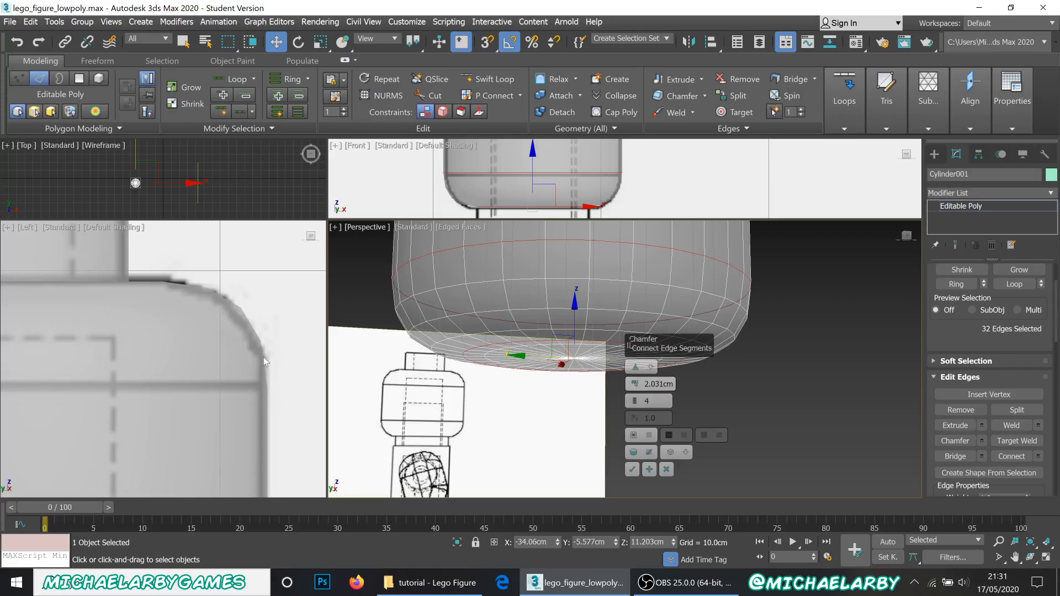
pyautogui.scroll(-3, 283, 361)
pyautogui.scroll(5, 278, 339)
pyautogui.scroll(2, 279, 334)
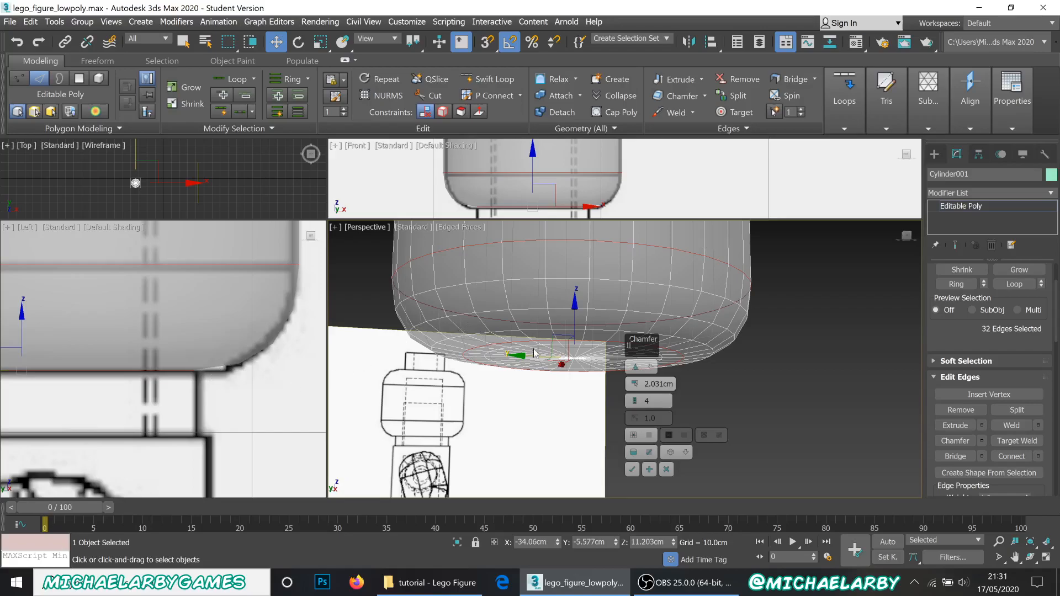
pyautogui.click(632, 470)
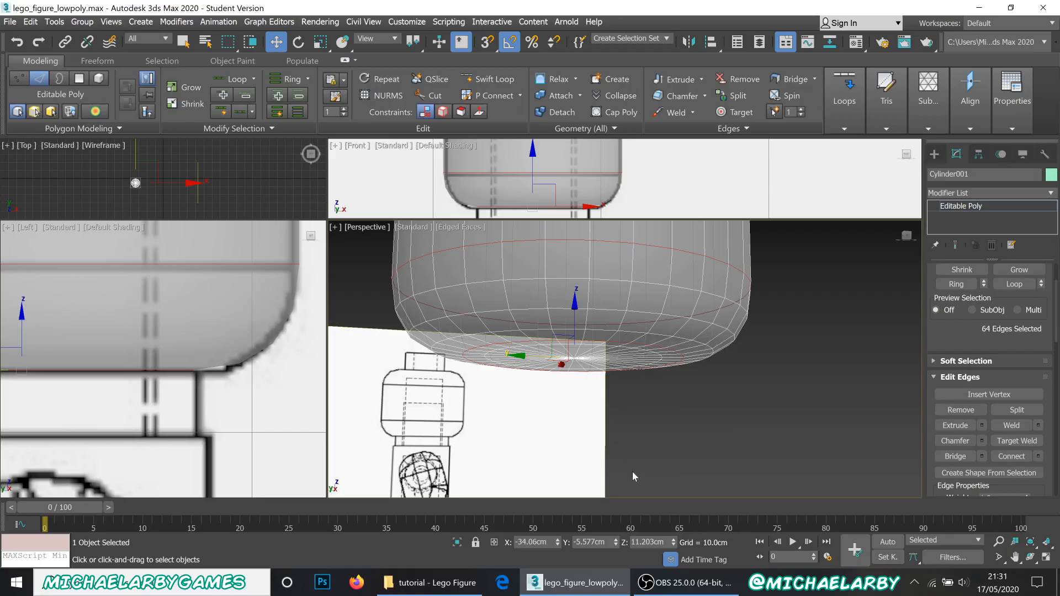
# Examine the rounded bottom of the head against the blueprint's neck outline and from underneath
pyautogui.scroll(-2, 244, 354)
pyautogui.scroll(2, 216, 372)
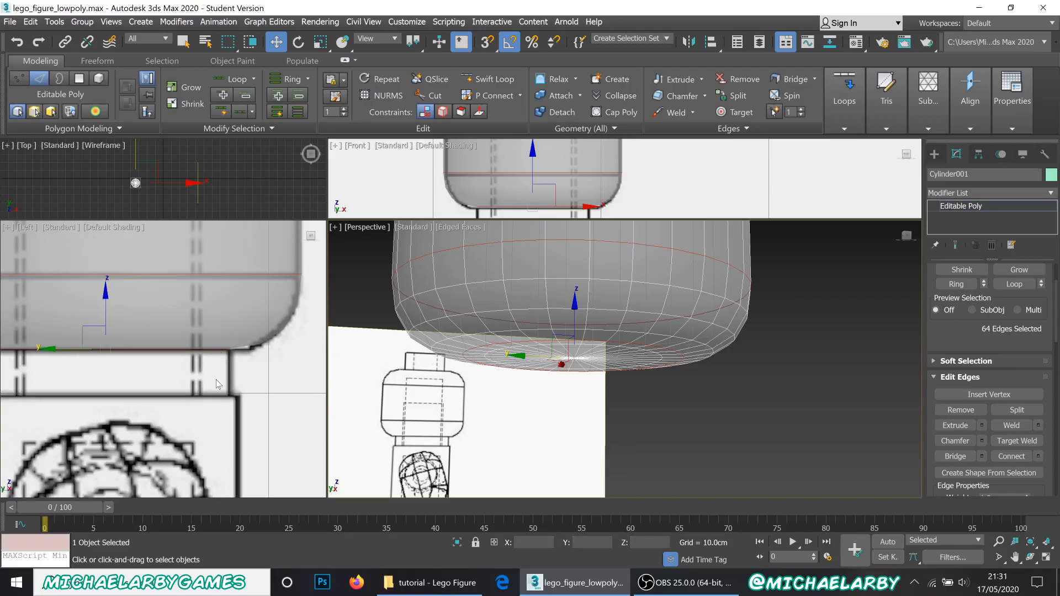
pyautogui.scroll(2, 542, 337)
pyautogui.scroll(-1, 564, 369)
pyautogui.press('alt')
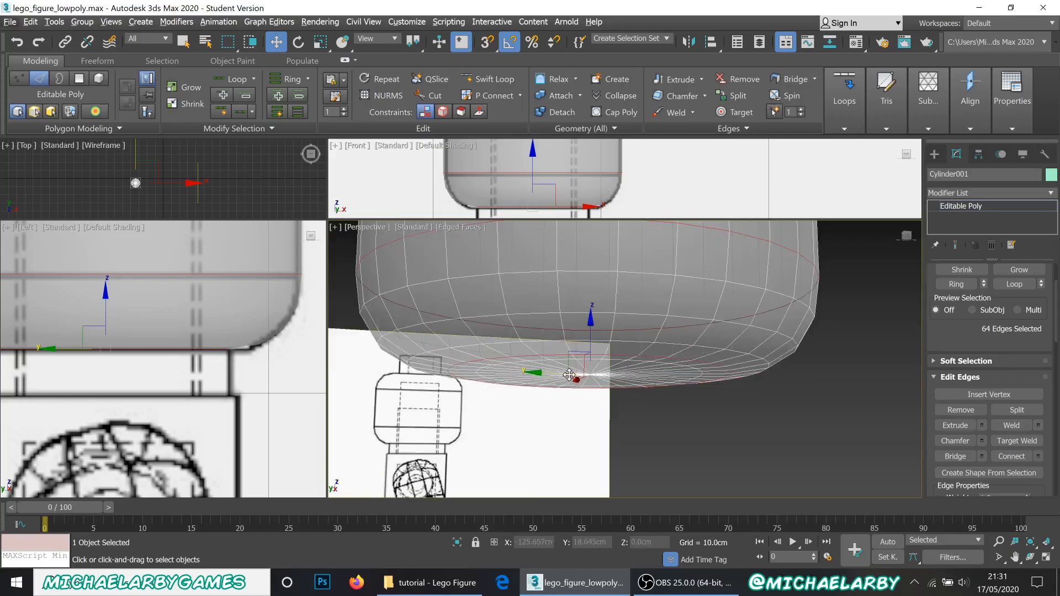
pyautogui.scroll(-2, 564, 369)
pyautogui.scroll(2, 222, 376)
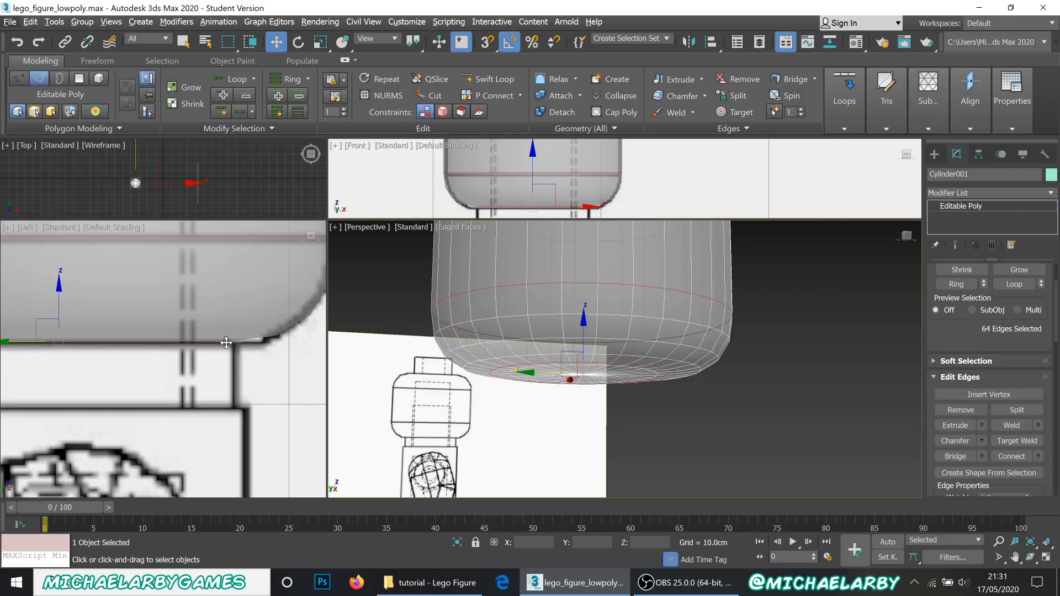
pyautogui.scroll(4, 588, 371)
pyautogui.keyDown('alt'); pyautogui.moveTo(591, 385); pyautogui.dragTo(583, 366, button='middle'); pyautogui.keyUp('alt')
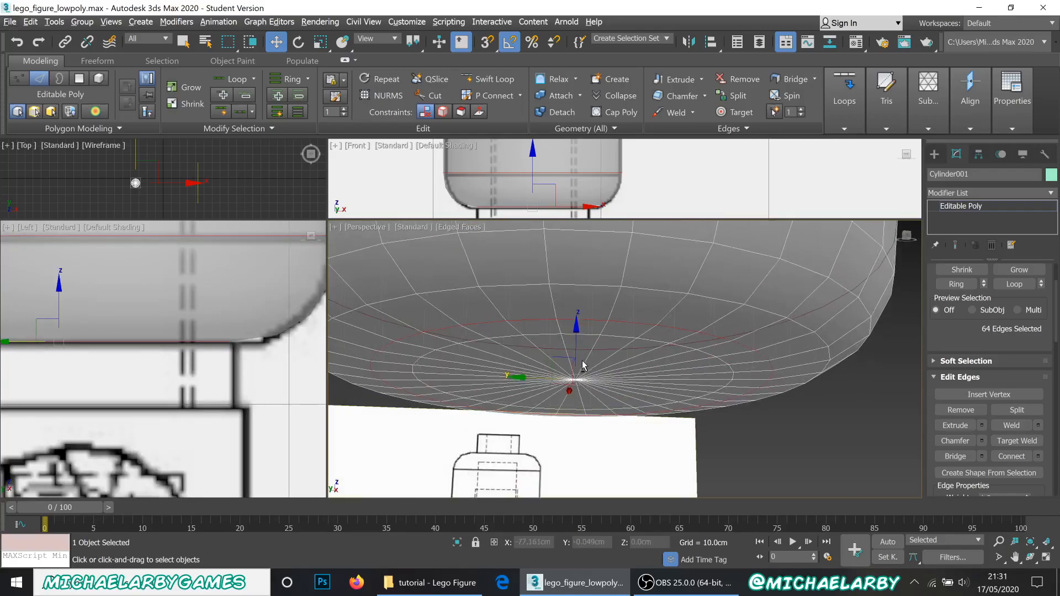
# Select only the chamfer's inner edge loop on the underside of the head
pyautogui.doubleClick(633, 322)
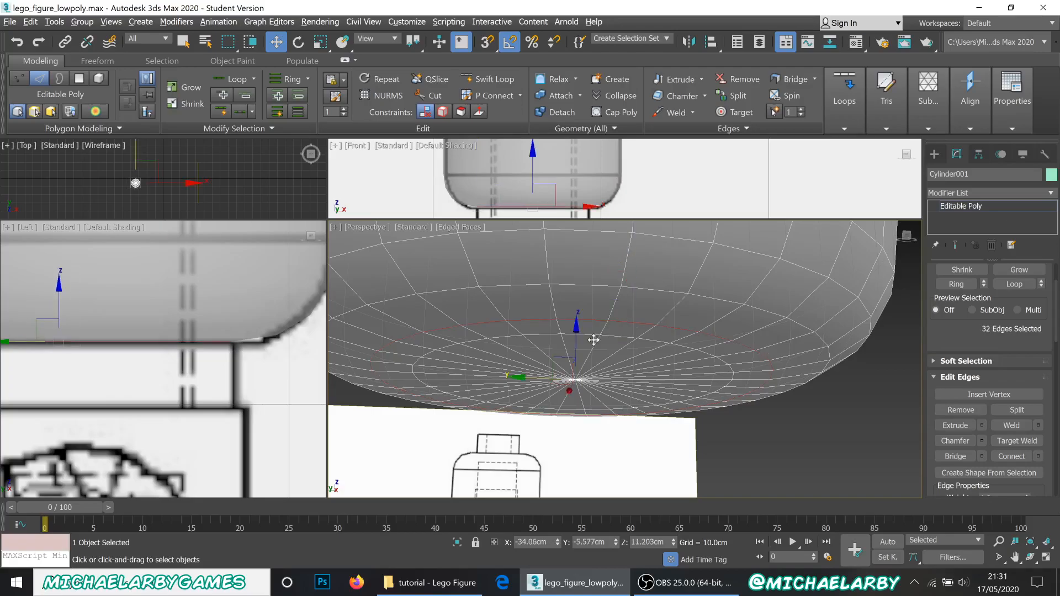
pyautogui.scroll(-1, 287, 351)
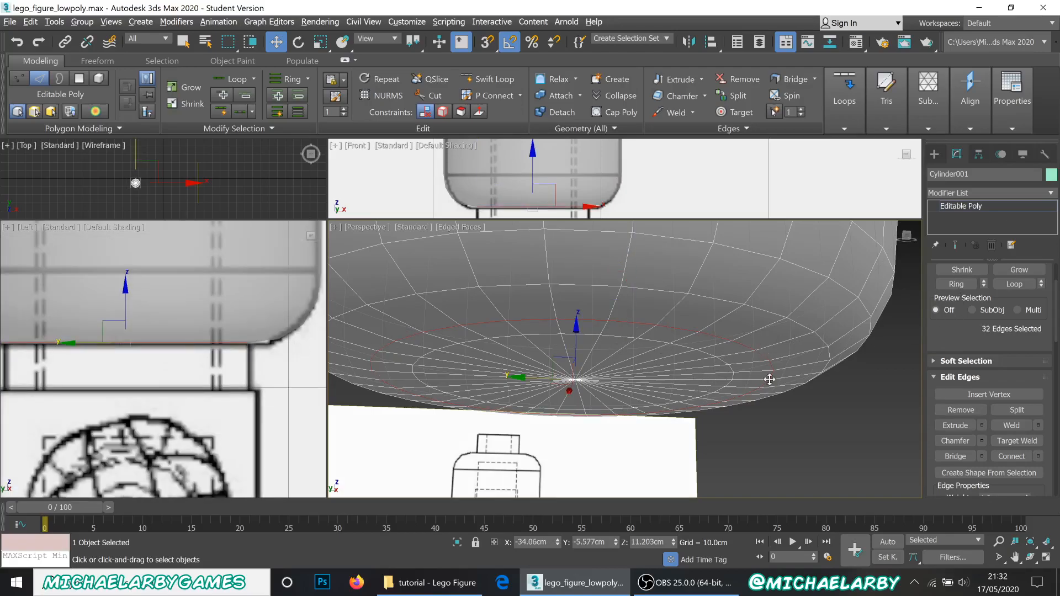
pyautogui.moveTo(1023, 353); pyautogui.dragTo(1024, 428)
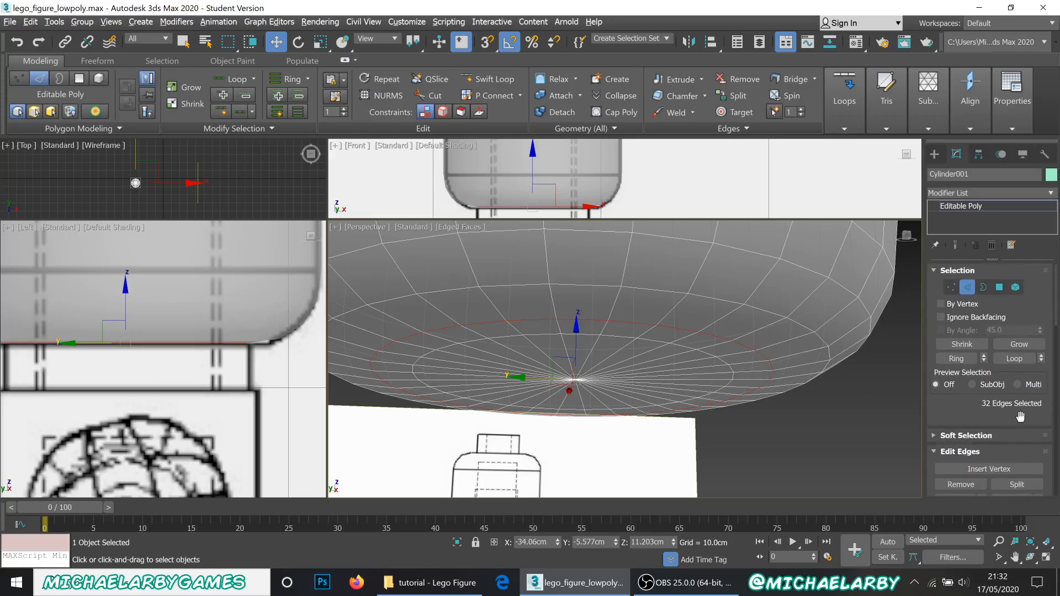
# Select the center vertex of the head's underside at vertex level
pyautogui.click(1000, 291)
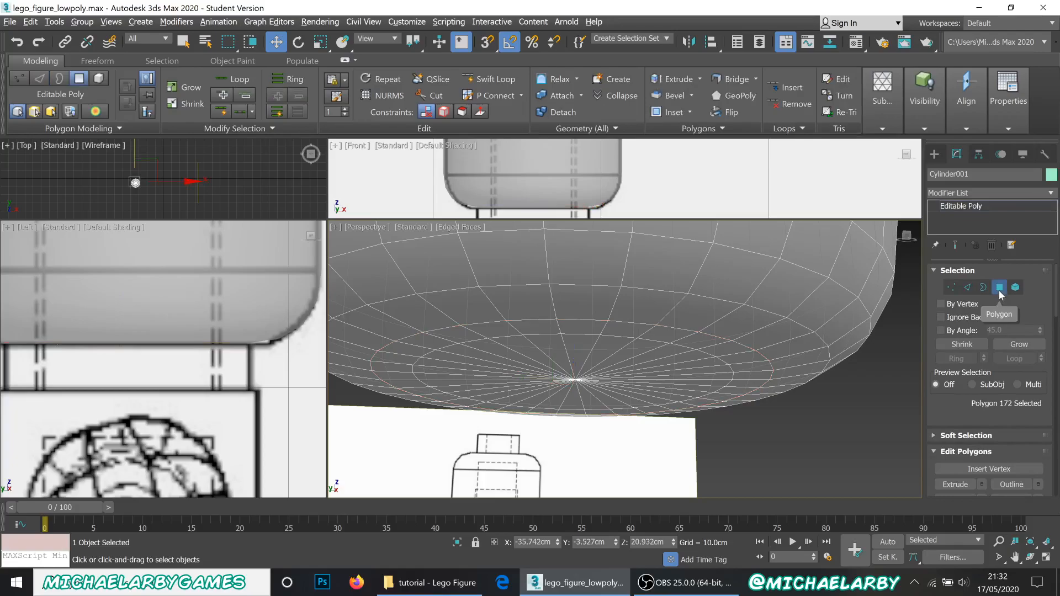
pyautogui.click(951, 288)
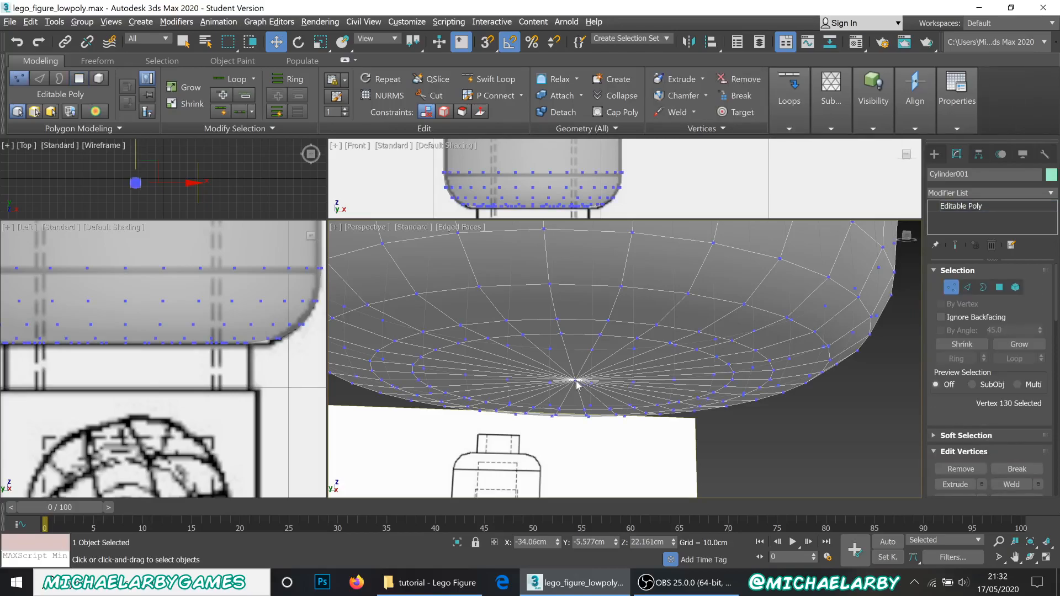
pyautogui.keyDown('alt'); pyautogui.moveTo(576, 389); pyautogui.dragTo(576, 374, button='middle'); pyautogui.keyUp('alt')
pyautogui.click(565, 317)
pyautogui.scroll(-5, 604, 320)
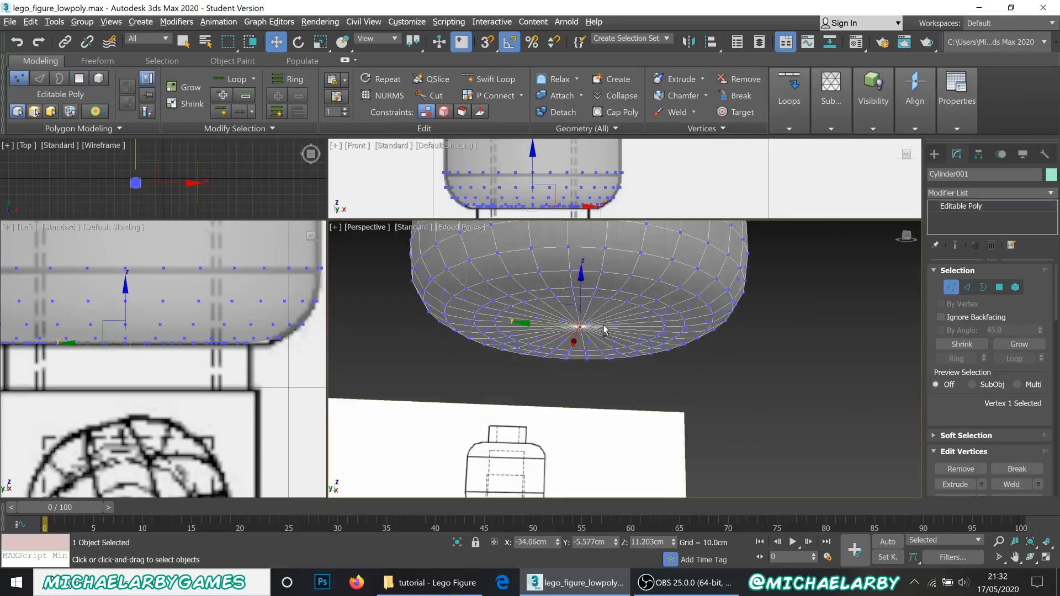
pyautogui.keyDown('alt'); pyautogui.moveTo(604, 323); pyautogui.dragTo(605, 322, button='middle'); pyautogui.keyUp('alt')
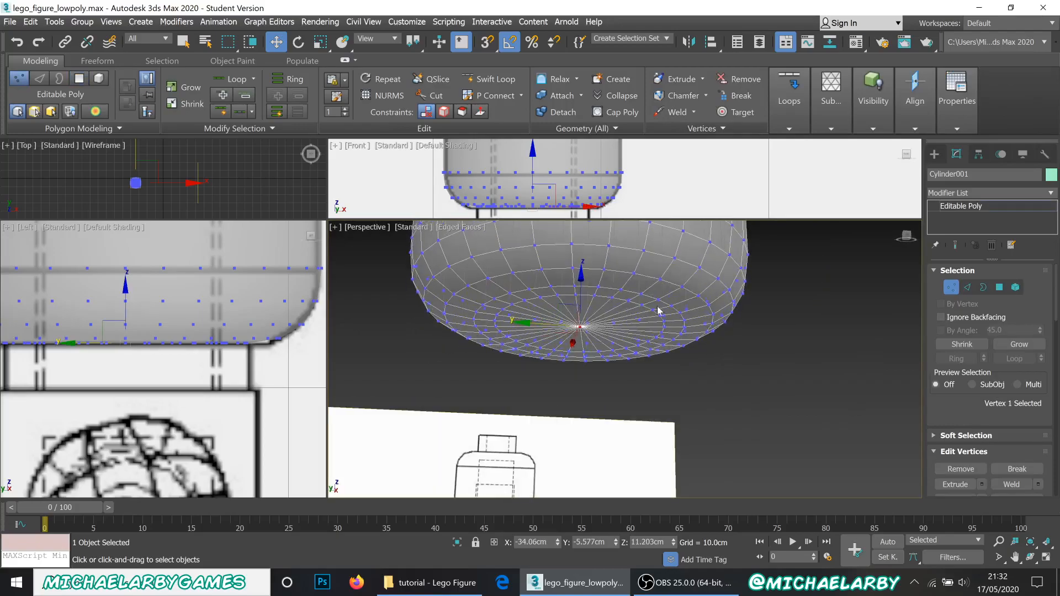
# Convert the underside's center vertex selection to polygons and grow it outward by one ring
pyautogui.keyDown('ctrl'); pyautogui.click(1000, 289); pyautogui.keyUp('ctrl')
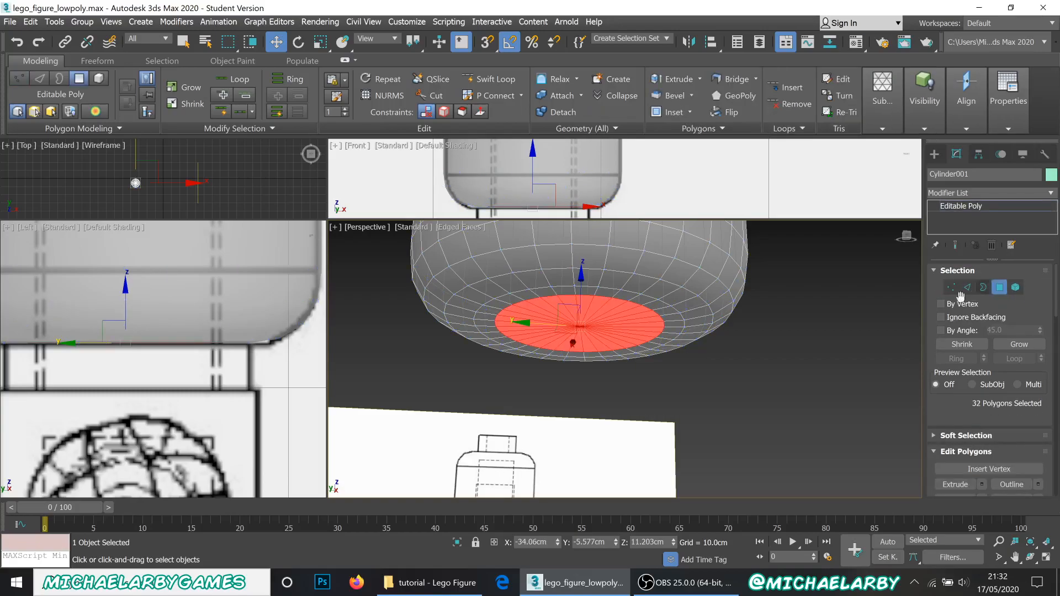
pyautogui.scroll(2, 542, 302)
pyautogui.scroll(-2, 542, 303)
pyautogui.scroll(2, 556, 302)
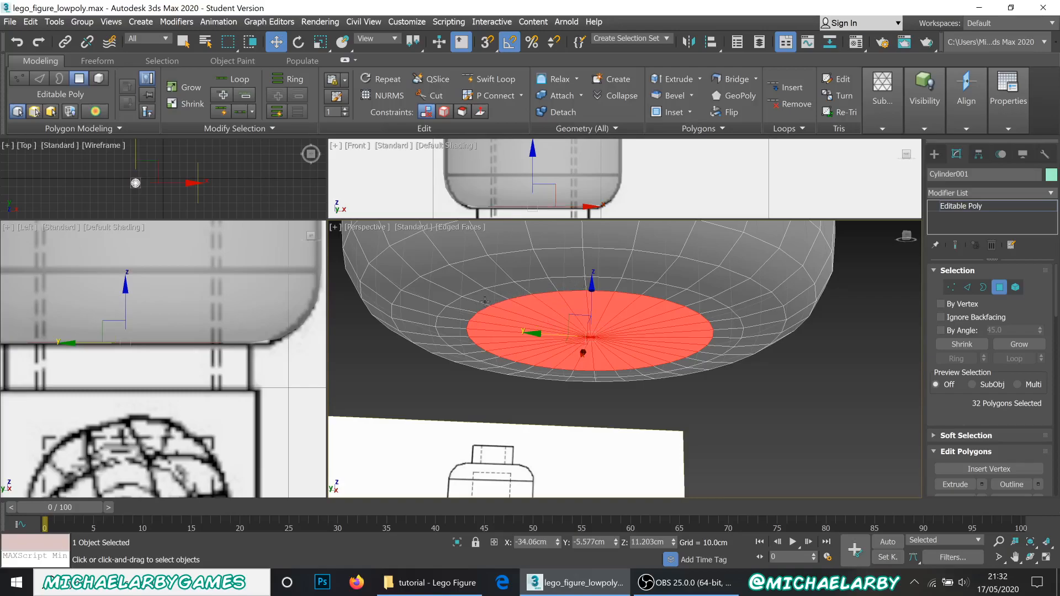
pyautogui.click(1019, 345)
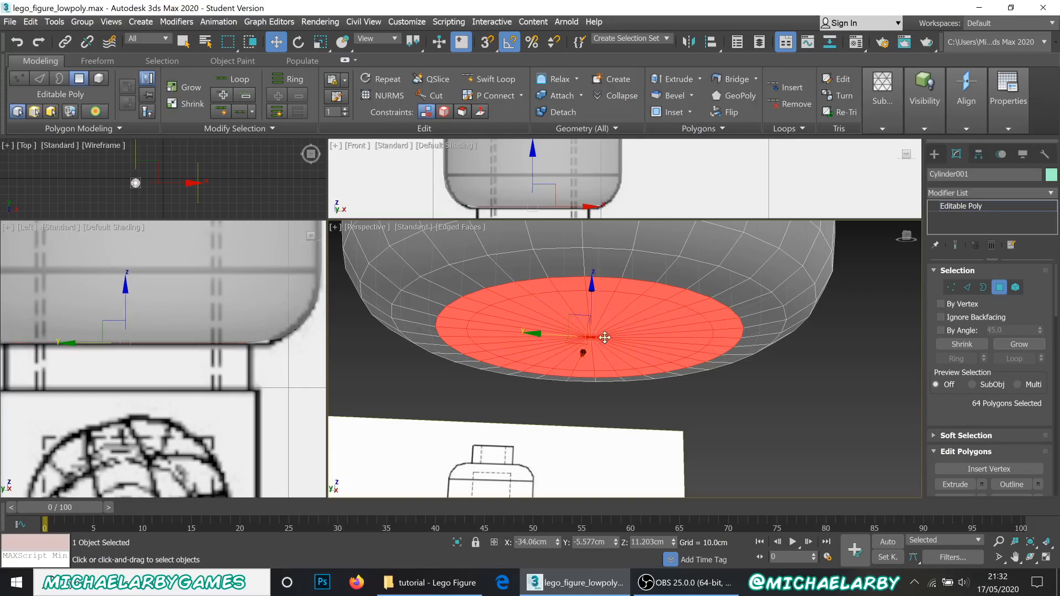
# Extrude the selected underside polygons by 1.365 cm as a group to form the neck
pyautogui.scroll(-1, 972, 408)
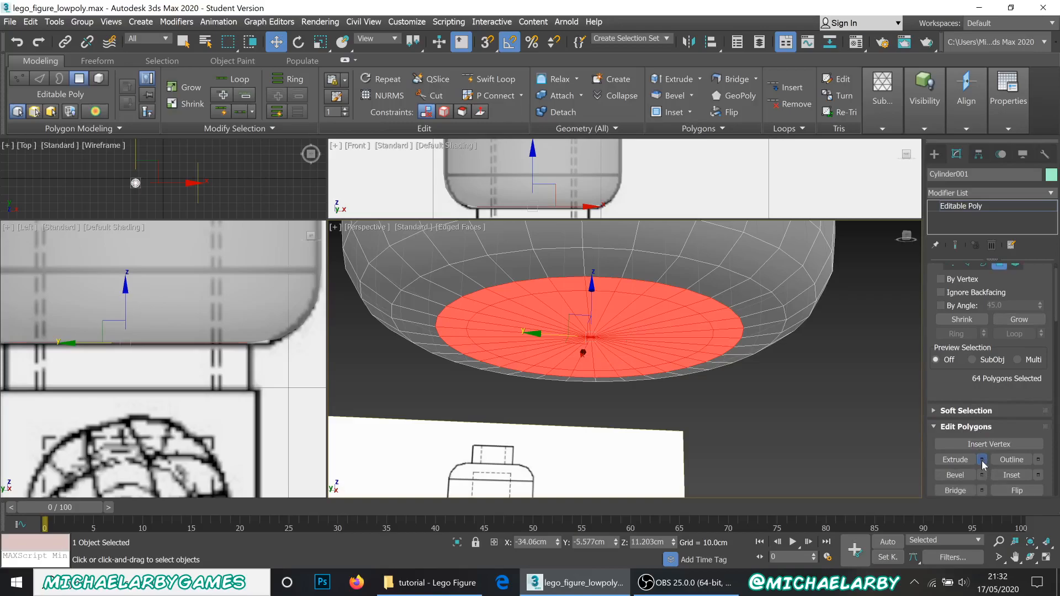
pyautogui.click(982, 461)
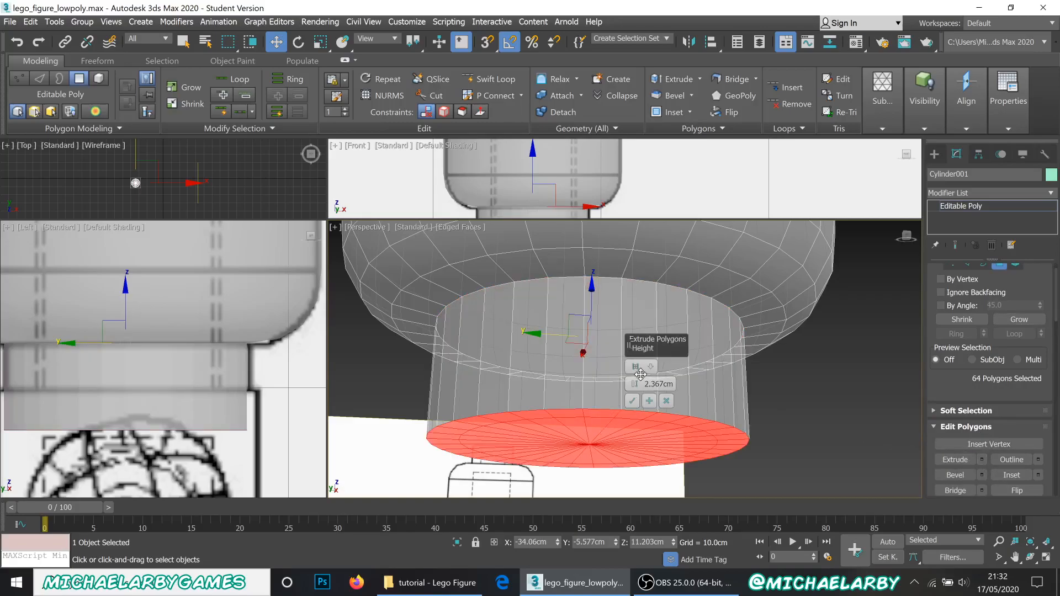
pyautogui.moveTo(634, 387); pyautogui.dragTo(633, 394)
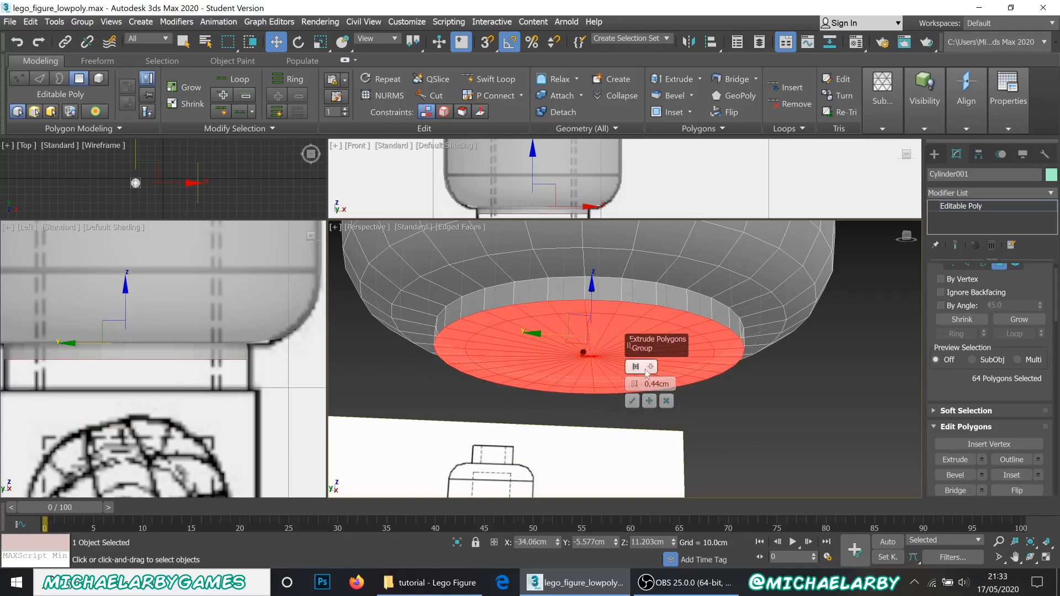
pyautogui.moveTo(635, 384); pyautogui.dragTo(638, 376)
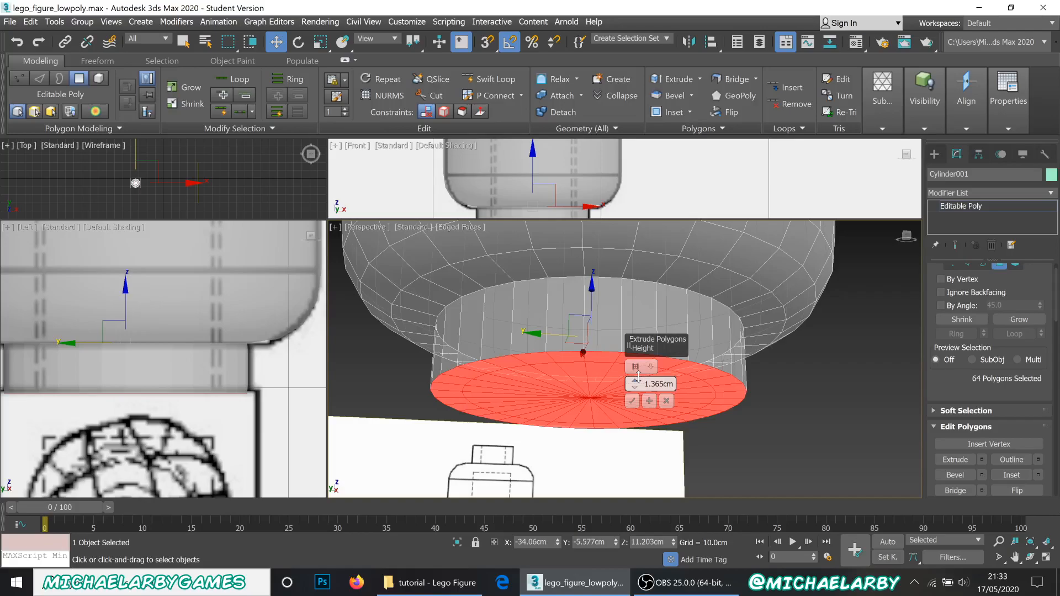
pyautogui.moveTo(639, 376); pyautogui.dragTo(639, 376)
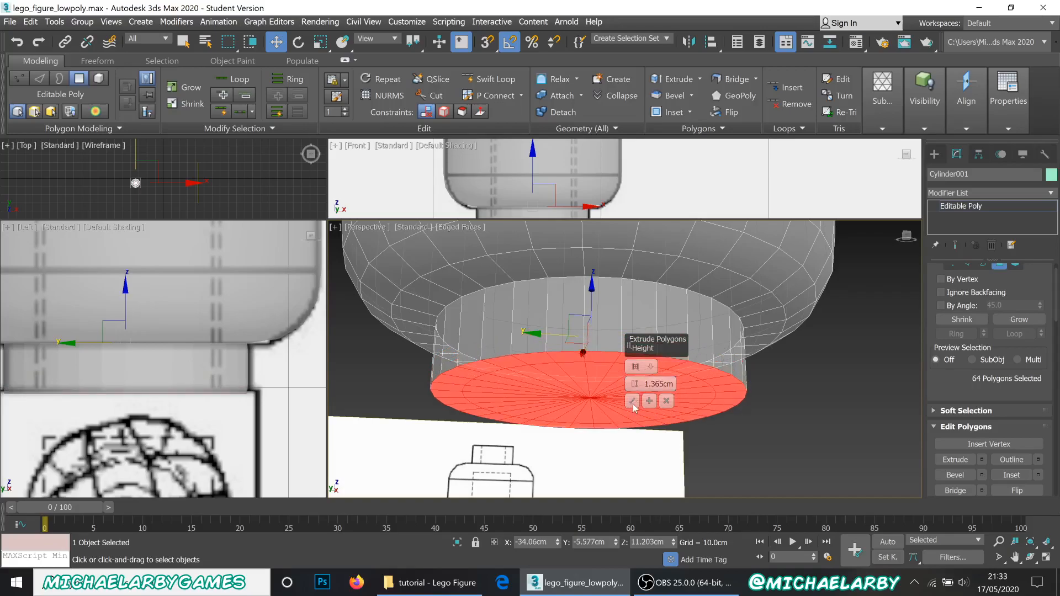
pyautogui.click(633, 401)
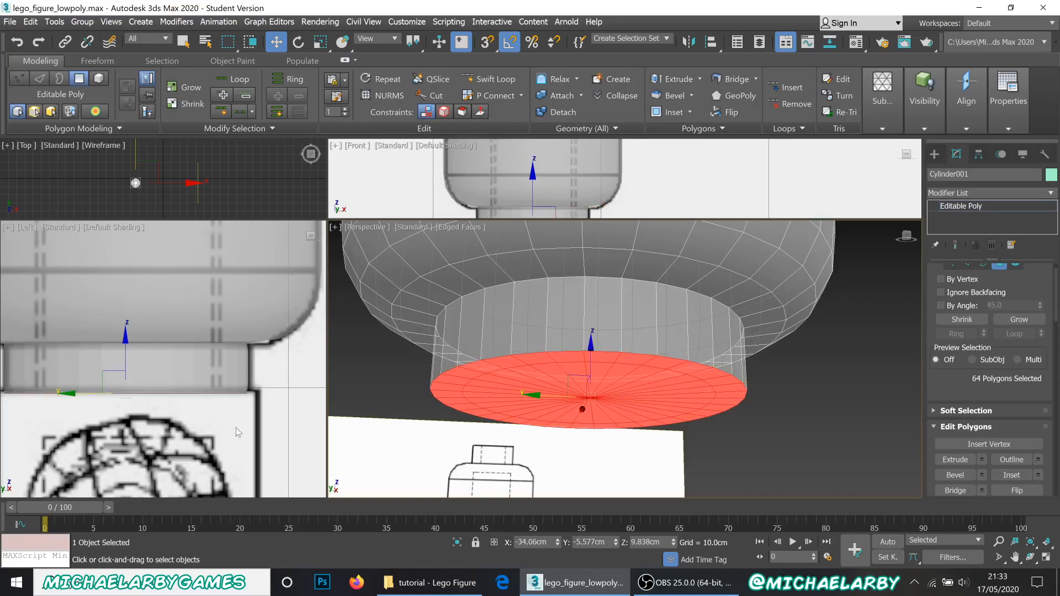
# Raise the neck's bottom face slightly to Z 9.917 cm to line up with the blueprint line
pyautogui.scroll(5, 103, 431)
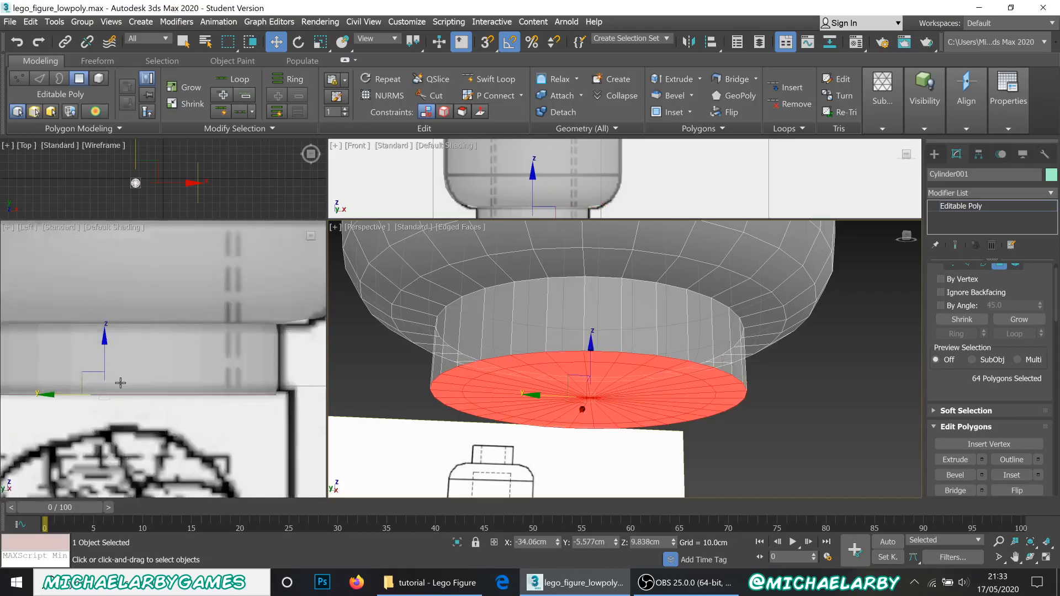
pyautogui.scroll(3, 44, 413)
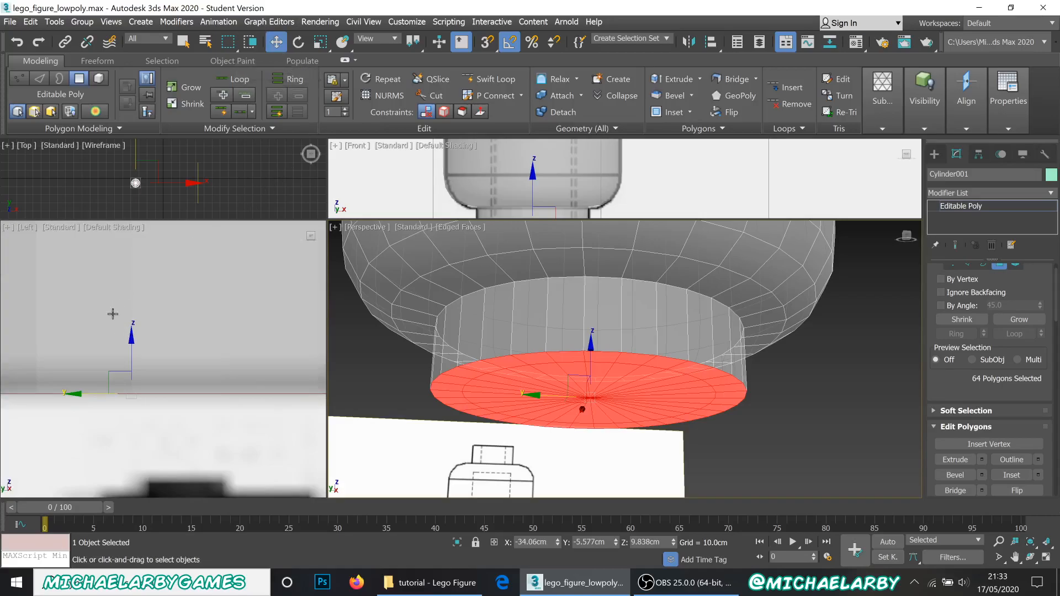
pyautogui.moveTo(131, 346); pyautogui.dragTo(136, 335)
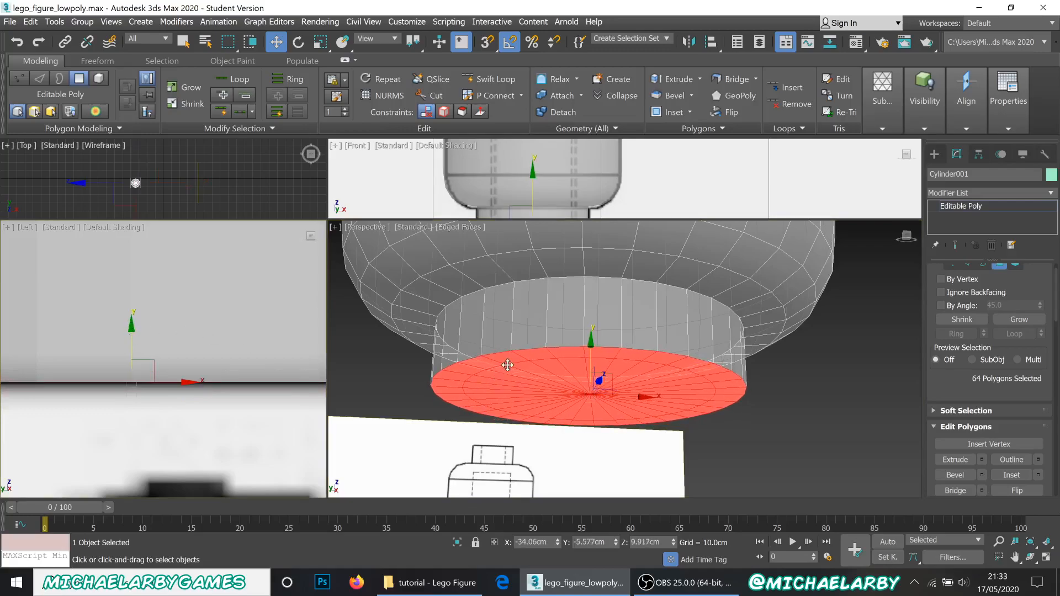
# Examine the neck's bottom edge and width against the blueprint from the side and in perspective
pyautogui.scroll(-3, 516, 354)
pyautogui.scroll(3, 259, 395)
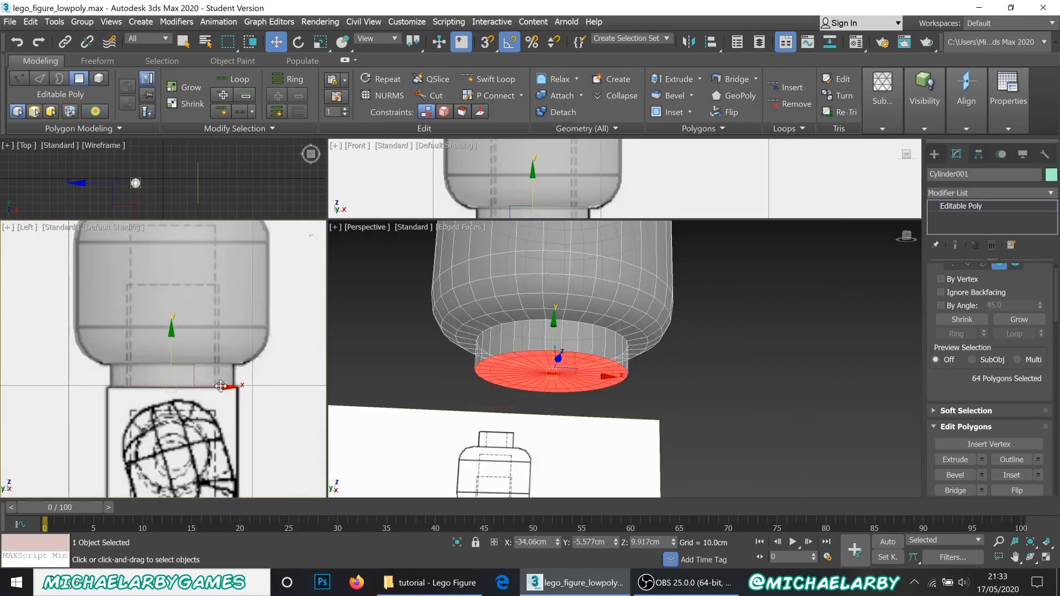
pyautogui.scroll(6, 254, 390)
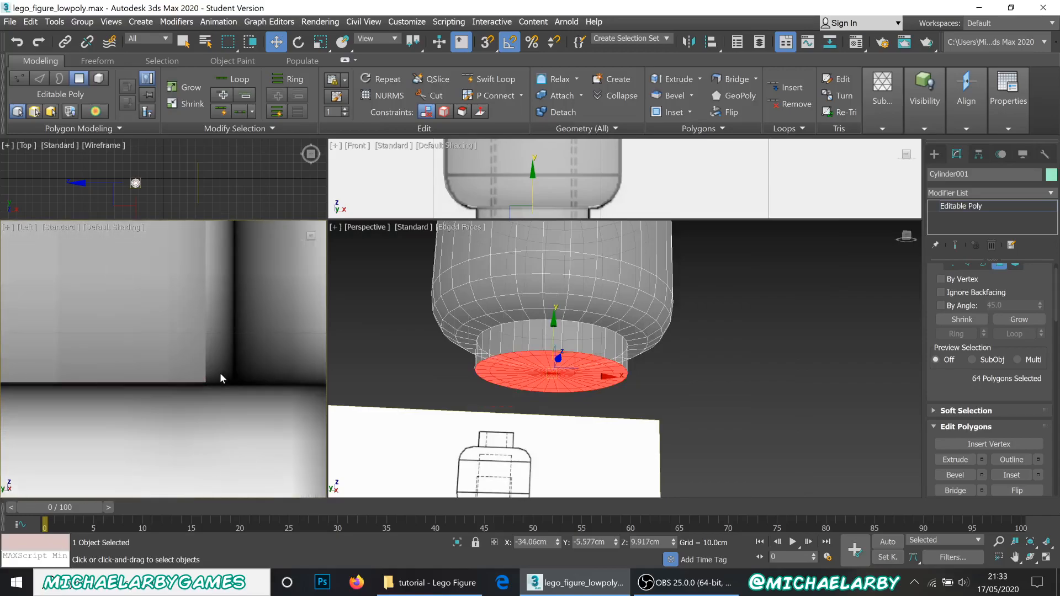
pyautogui.scroll(-5, 220, 373)
pyautogui.scroll(5, 459, 379)
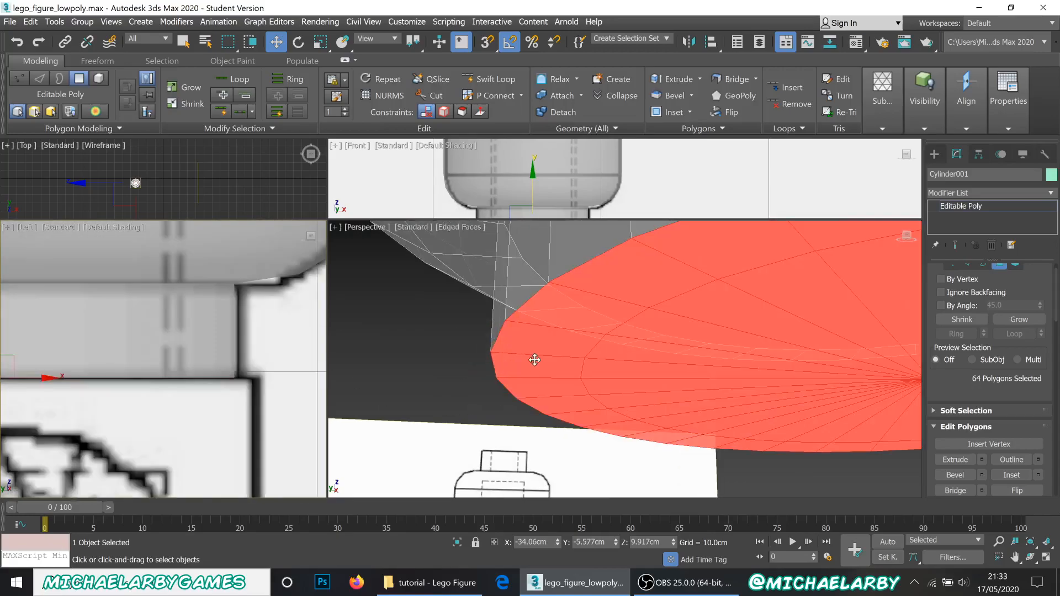
pyautogui.scroll(-2, 552, 354)
pyautogui.scroll(-2, 553, 353)
pyautogui.keyDown('alt'); pyautogui.moveTo(632, 342); pyautogui.dragTo(585, 346, button='middle'); pyautogui.keyUp('alt')
pyautogui.scroll(-4, 499, 289)
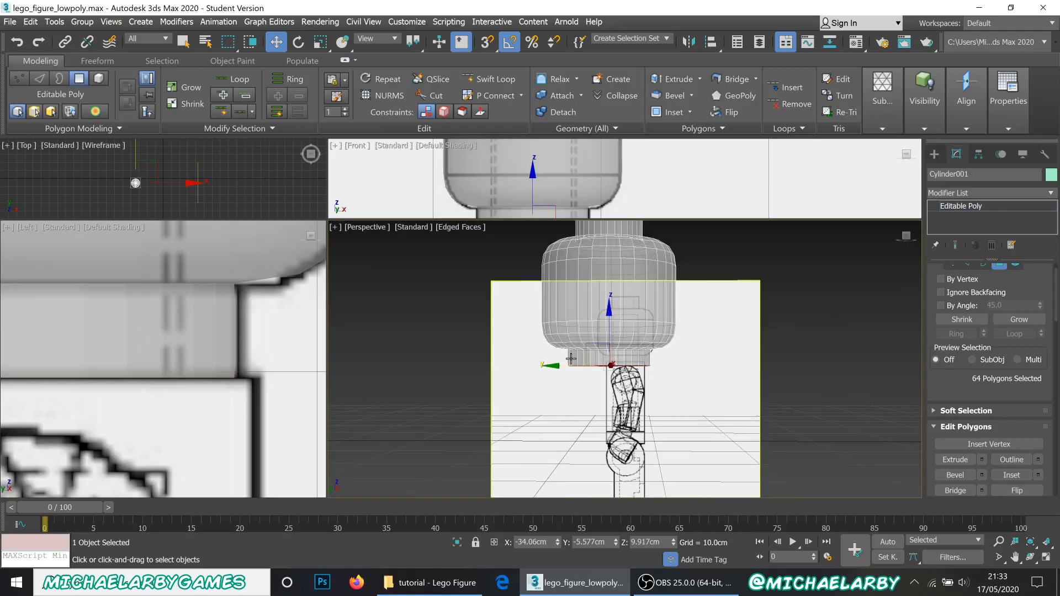
pyautogui.scroll(4, 587, 359)
pyautogui.scroll(-4, 591, 339)
pyautogui.scroll(1, 620, 304)
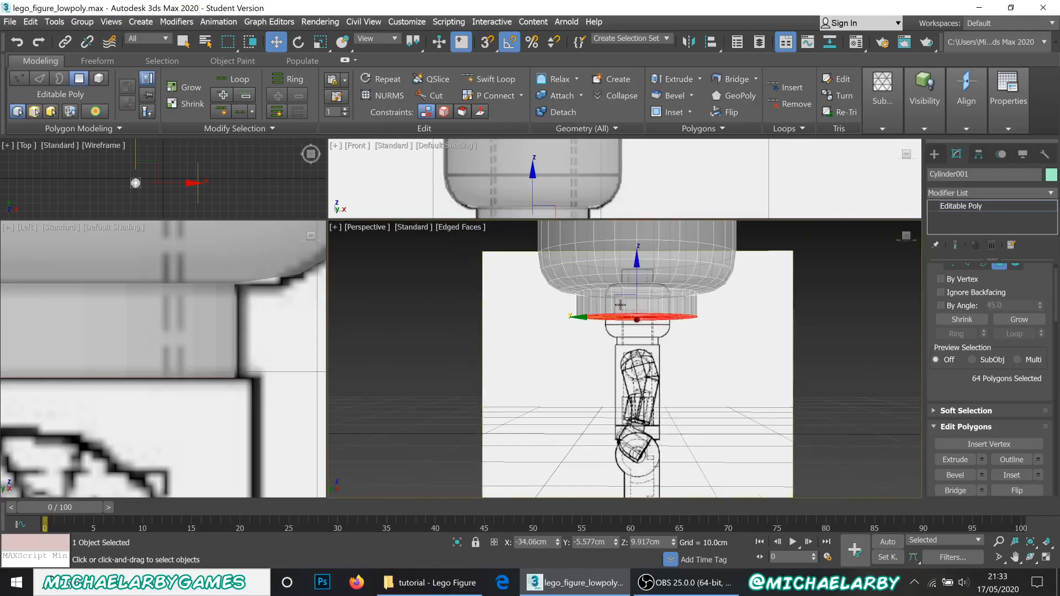
pyautogui.scroll(1, 620, 304)
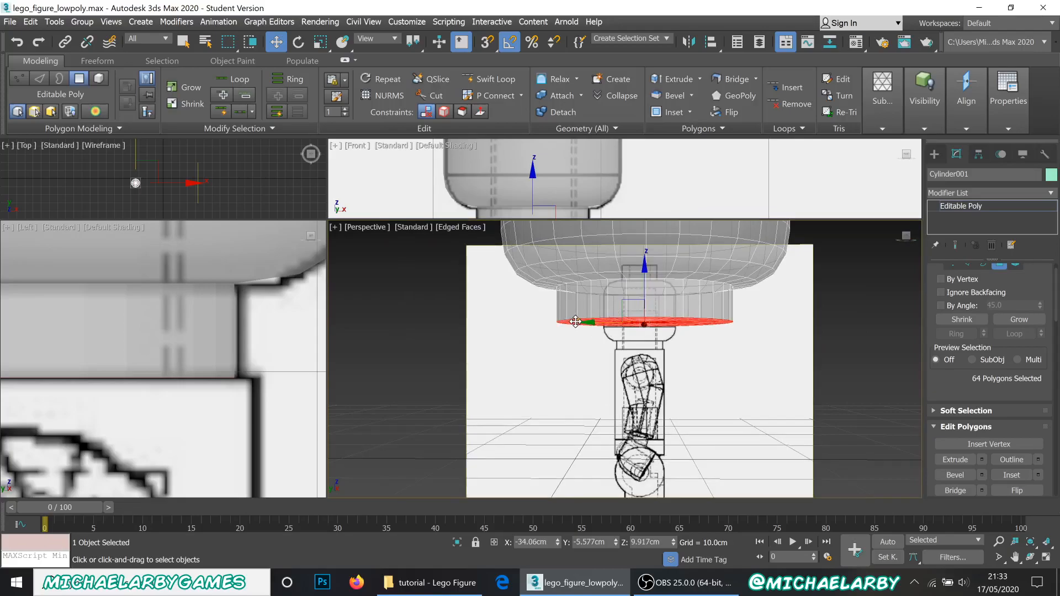
pyautogui.scroll(-5, 285, 370)
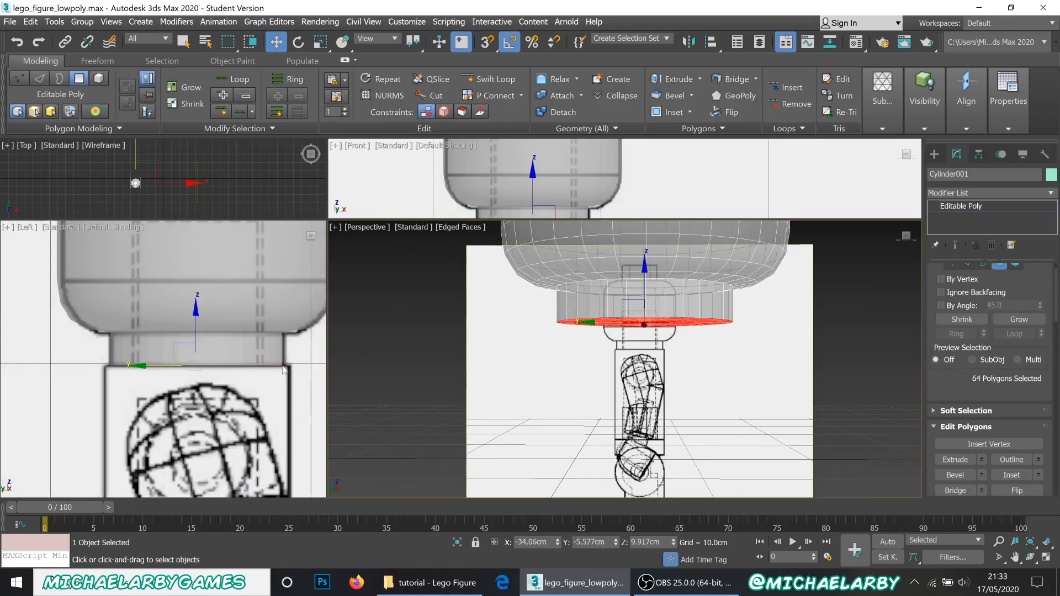
pyautogui.scroll(3, 276, 371)
pyautogui.scroll(1, 953, 281)
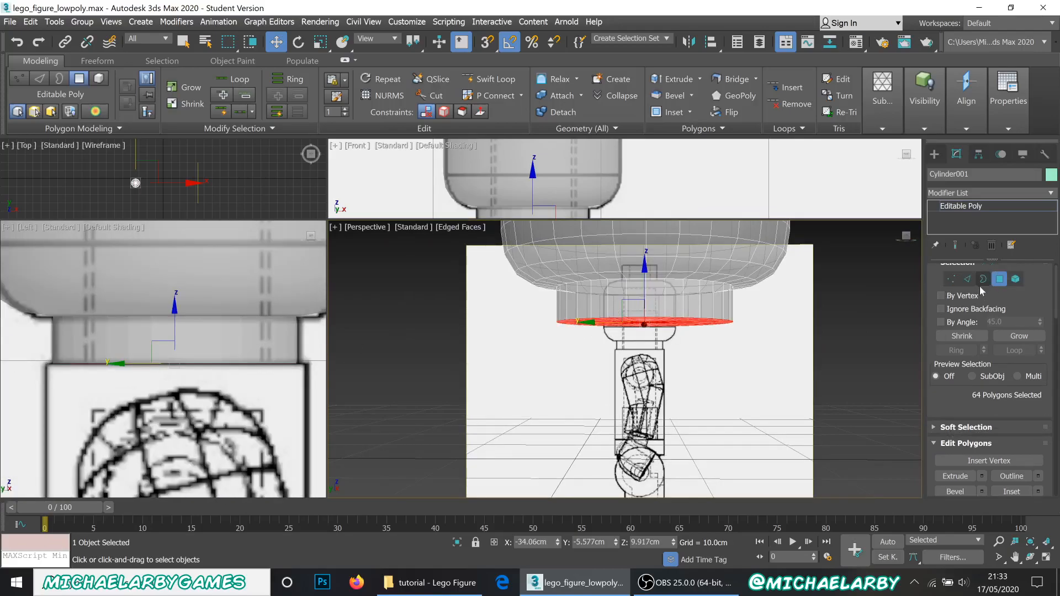
# Select all vertices of the neck's bottom face at vertex level in the Left view
pyautogui.click(952, 280)
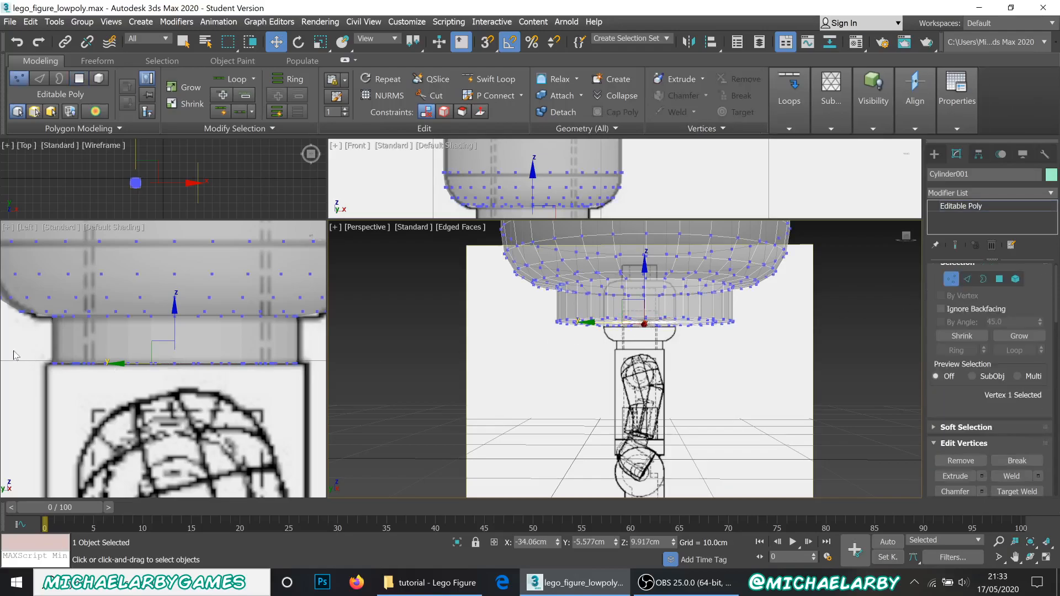
pyautogui.moveTo(26, 347); pyautogui.dragTo(325, 399)
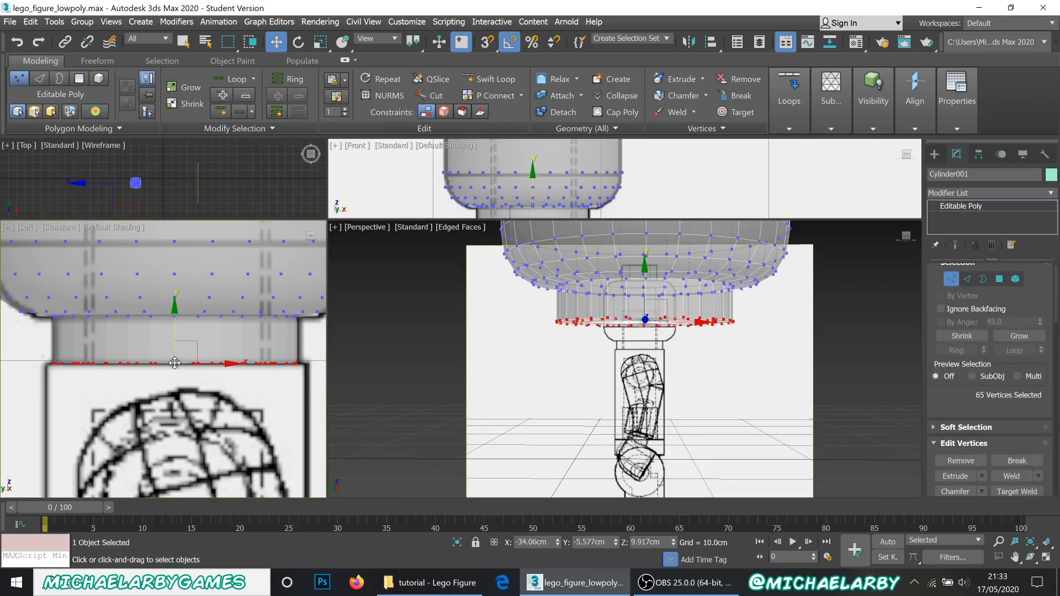
pyautogui.scroll(4, 165, 364)
pyautogui.scroll(-4, 156, 370)
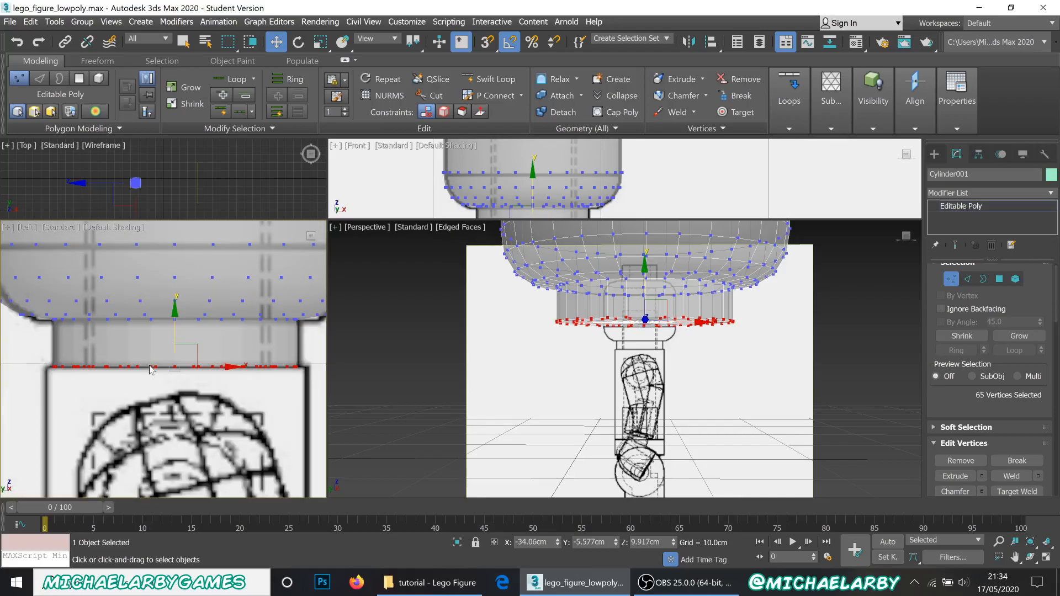
# Flatten the selected neck-bottom vertices with Make Planar along the Z axis
pyautogui.keyDown('alt'); pyautogui.moveTo(603, 349); pyautogui.dragTo(648, 356, button='middle'); pyautogui.keyUp('alt')
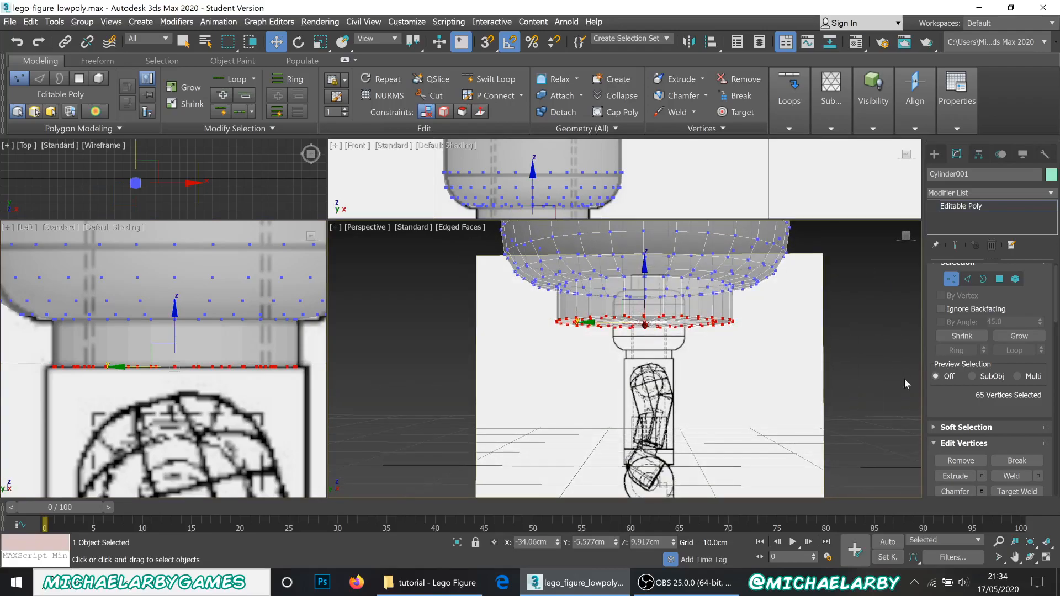
pyautogui.scroll(3, 901, 376)
pyautogui.scroll(-3, 970, 400)
pyautogui.scroll(-5, 971, 403)
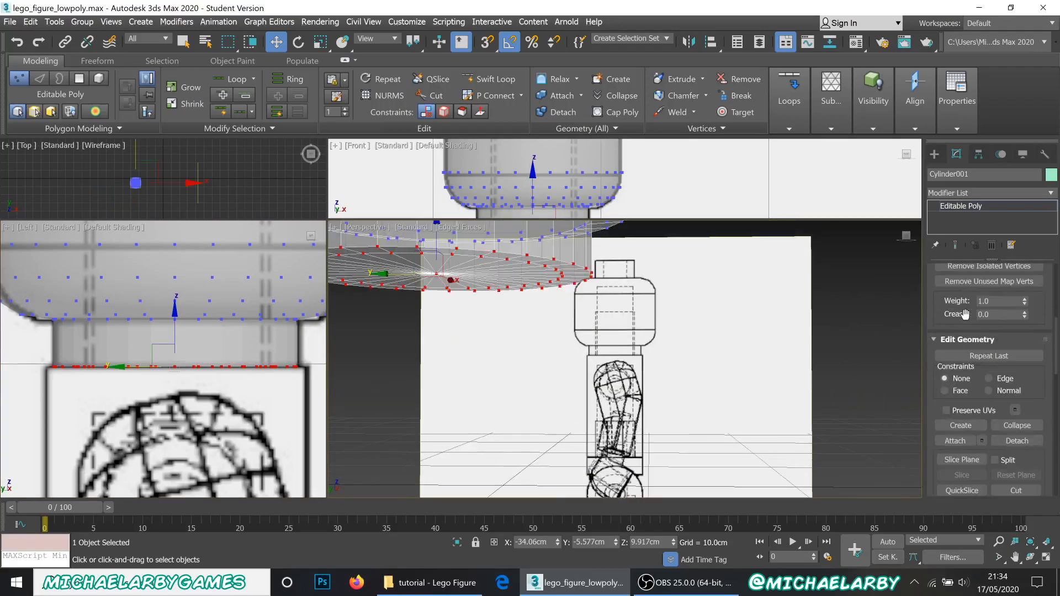
pyautogui.scroll(-2, 966, 320)
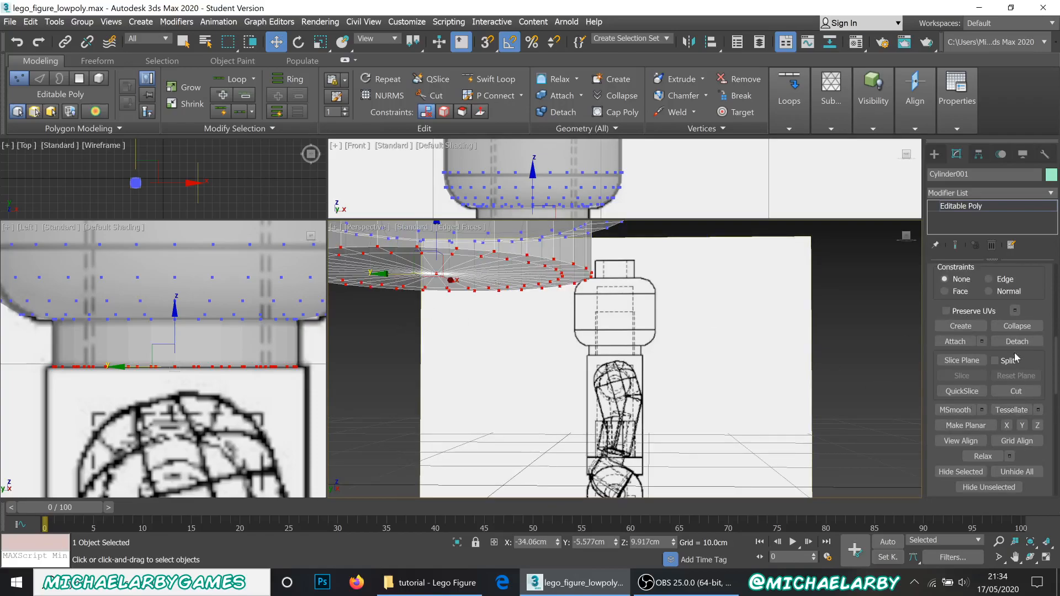
pyautogui.scroll(-1, 1016, 353)
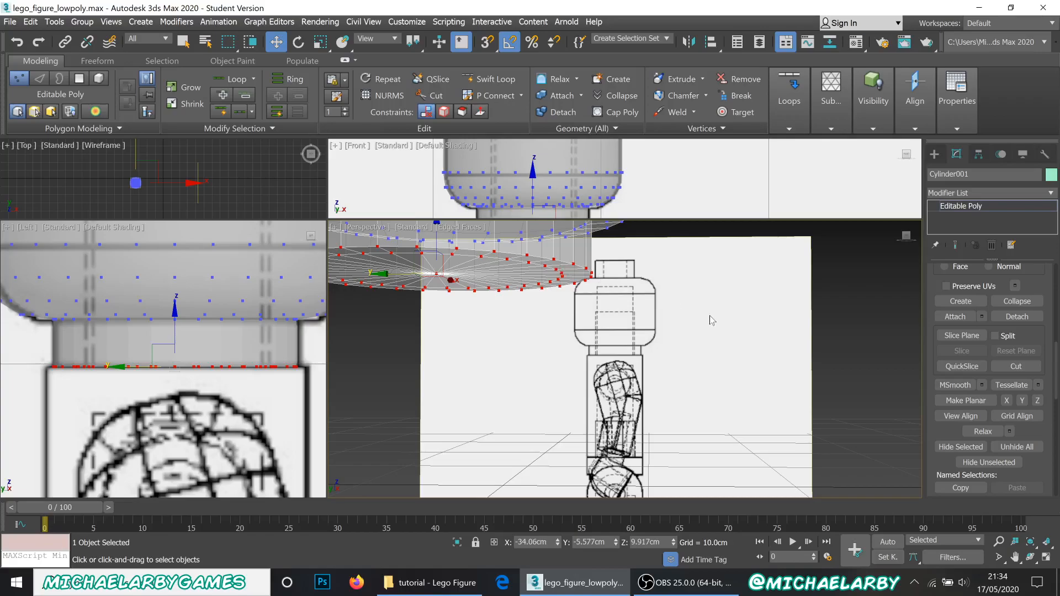
pyautogui.click(1038, 401)
pyautogui.moveTo(685, 345); pyautogui.dragTo(761, 390, button='middle')
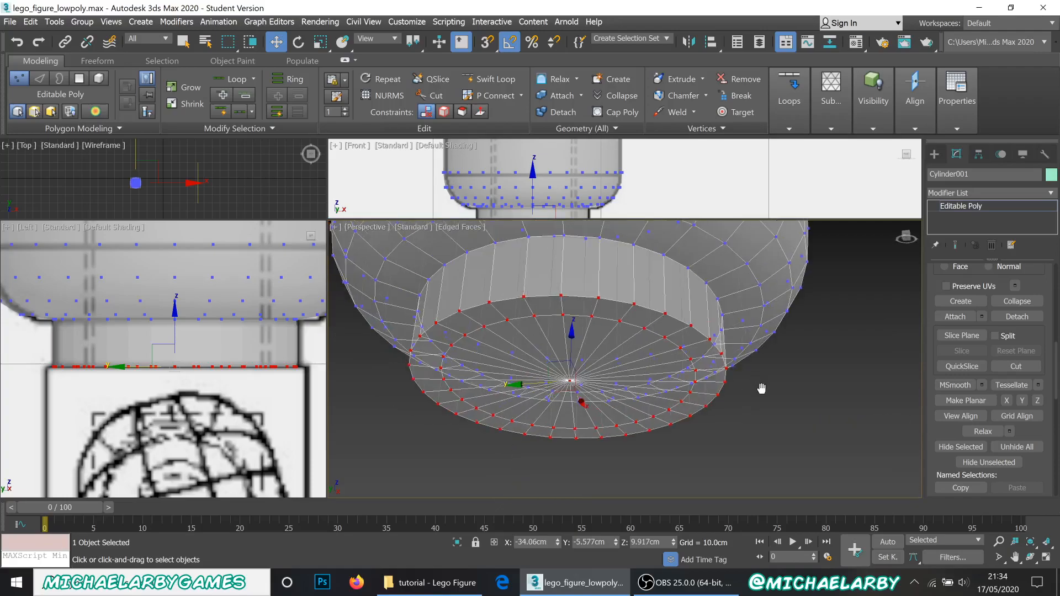
# Try Make Planar along X and along Y on the neck-bottom vertices, undoing each attempt
pyautogui.click(1007, 402)
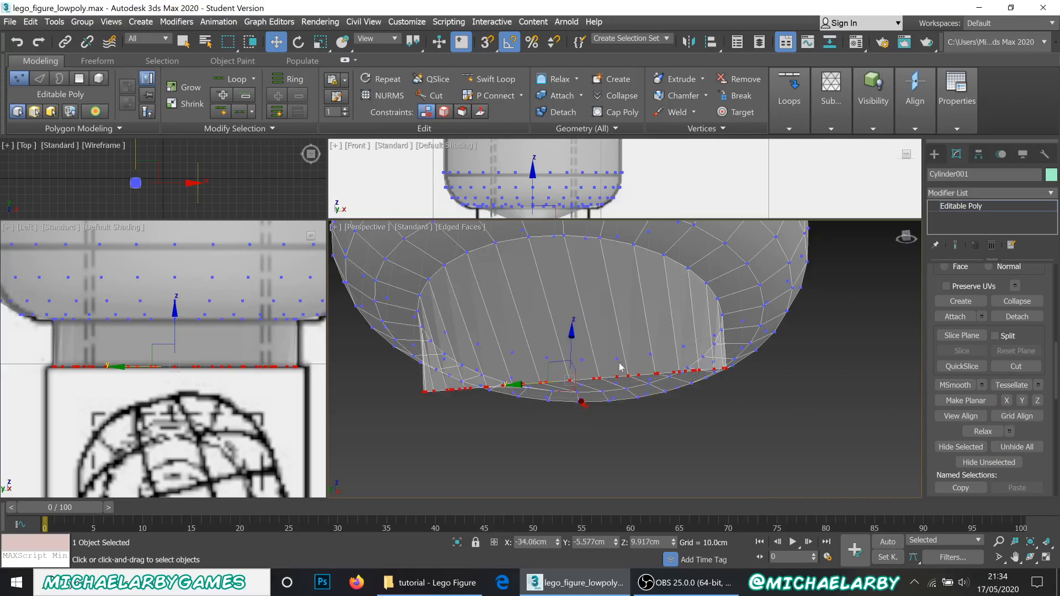
pyautogui.keyDown('alt'); pyautogui.moveTo(689, 435); pyautogui.dragTo(680, 410, button='middle'); pyautogui.keyUp('alt')
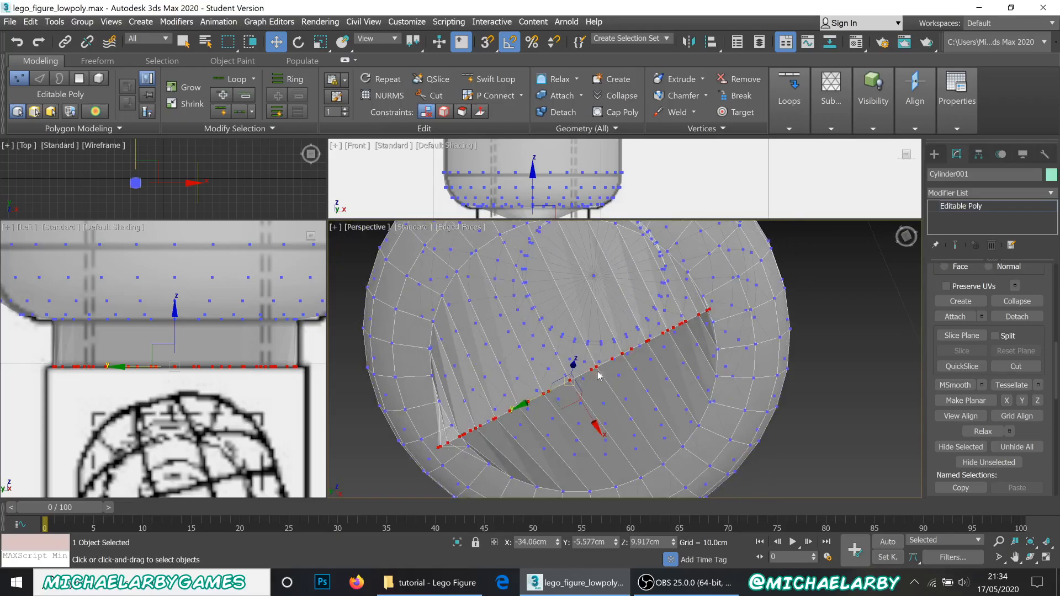
pyautogui.keyDown('alt'); pyautogui.moveTo(669, 341); pyautogui.dragTo(671, 379, button='middle'); pyautogui.keyUp('alt')
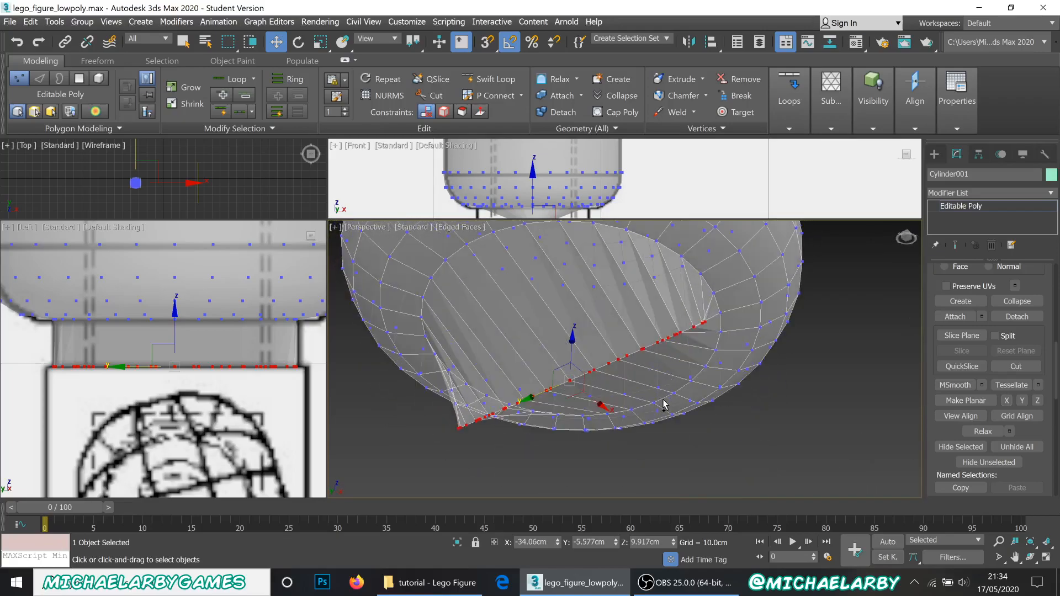
pyautogui.hotkey('ctrl', 'z')
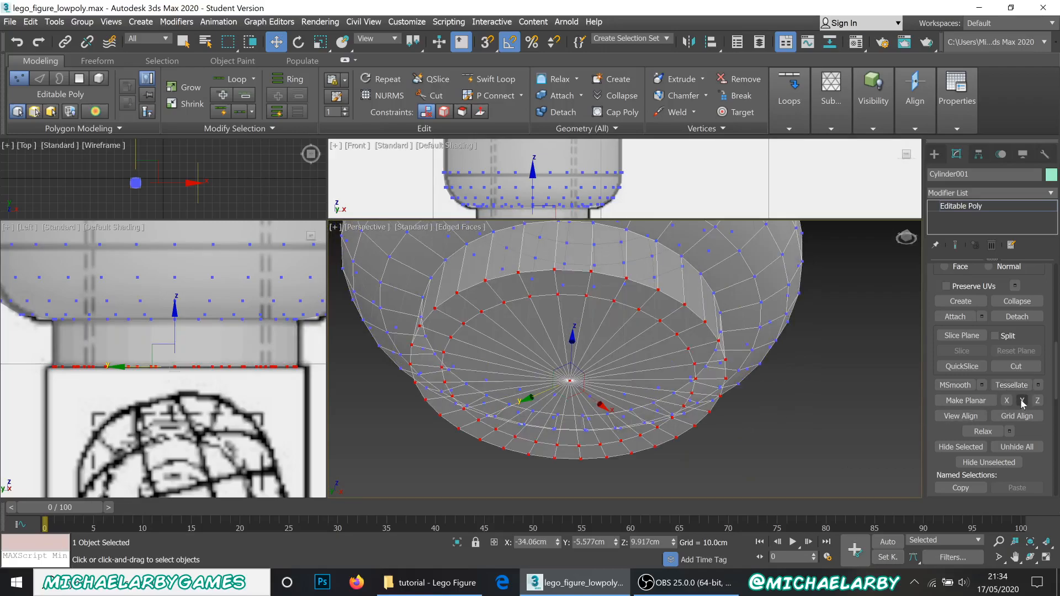
pyautogui.click(1021, 401)
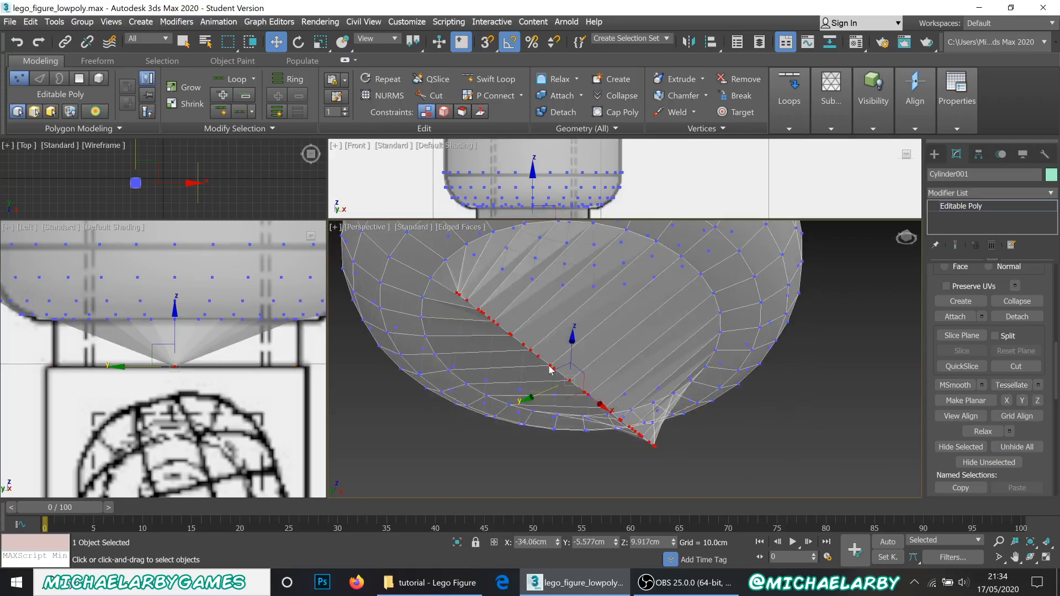
pyautogui.hotkey('ctrl', 'z')
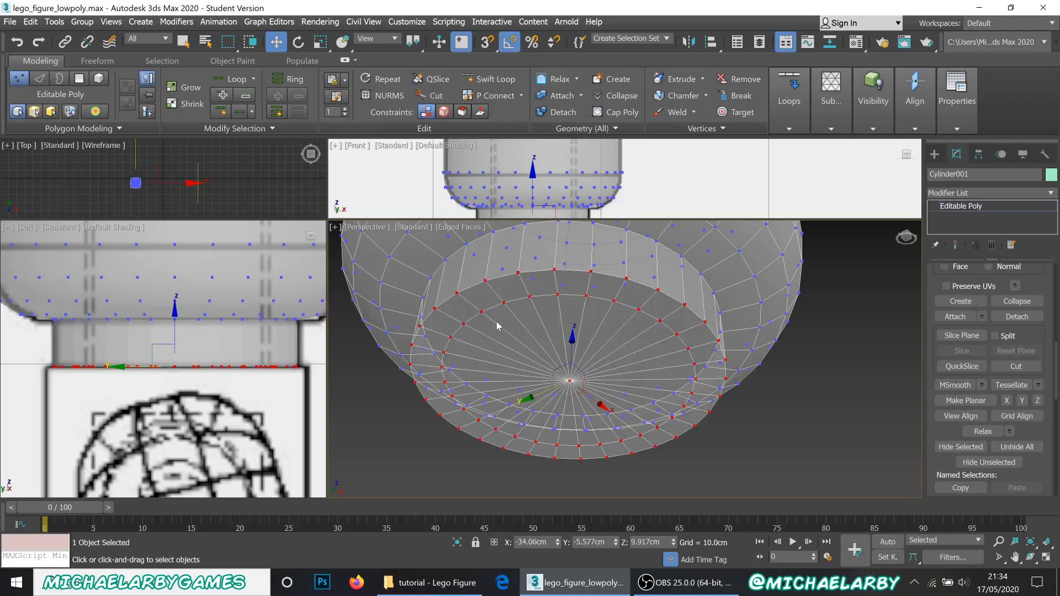
pyautogui.scroll(-2, 488, 319)
pyautogui.keyDown('alt'); pyautogui.moveTo(477, 319); pyautogui.dragTo(502, 334, button='middle'); pyautogui.keyUp('alt')
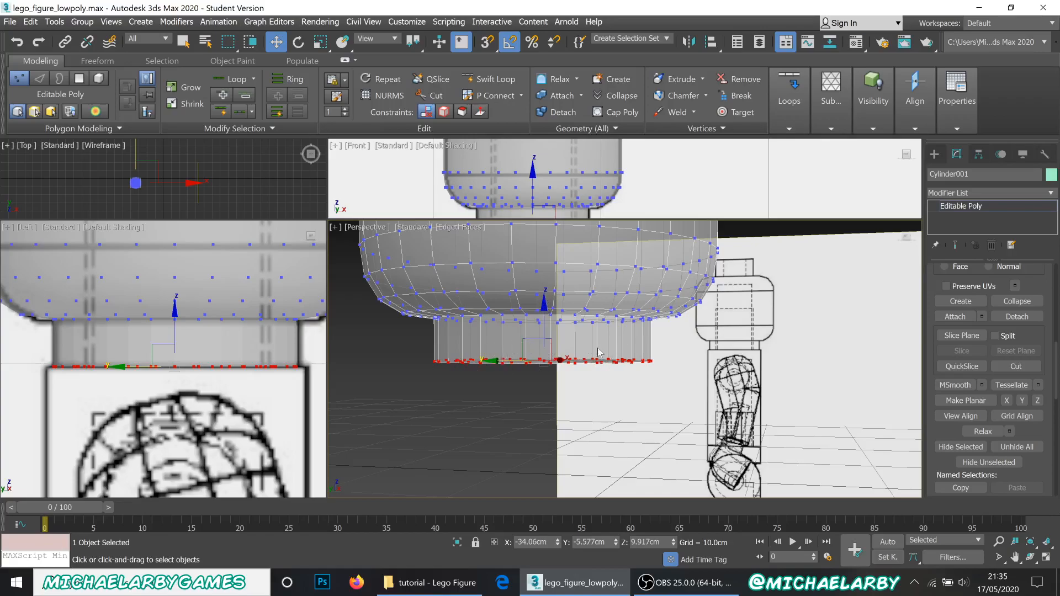
# Leave vertex level and show the head opaque and without edged faces in the Perspective view
pyautogui.rightClick(435, 381)
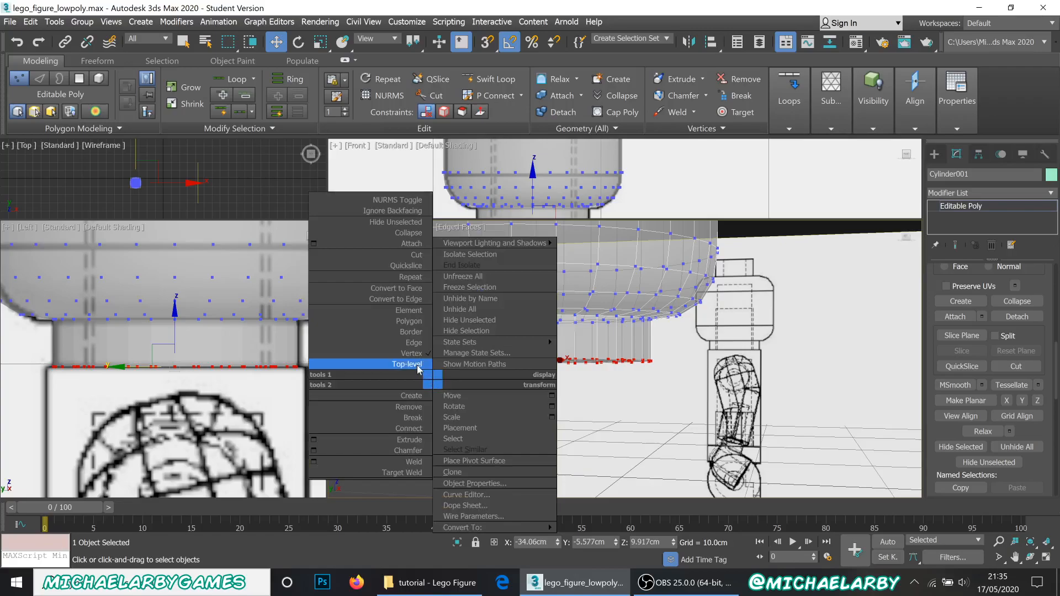
pyautogui.click(409, 365)
pyautogui.click(489, 406)
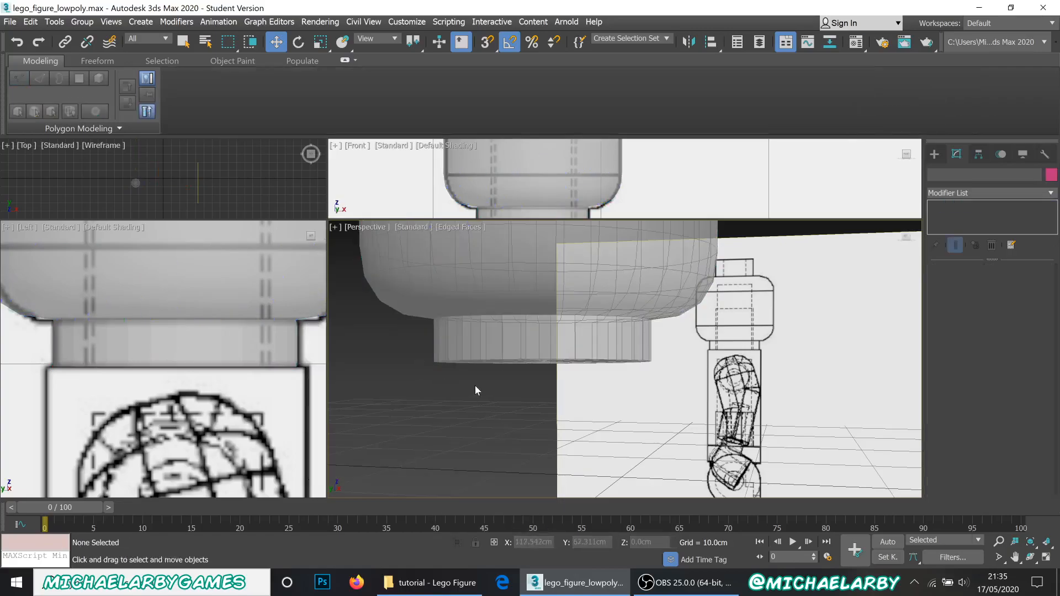
pyautogui.press('F4')
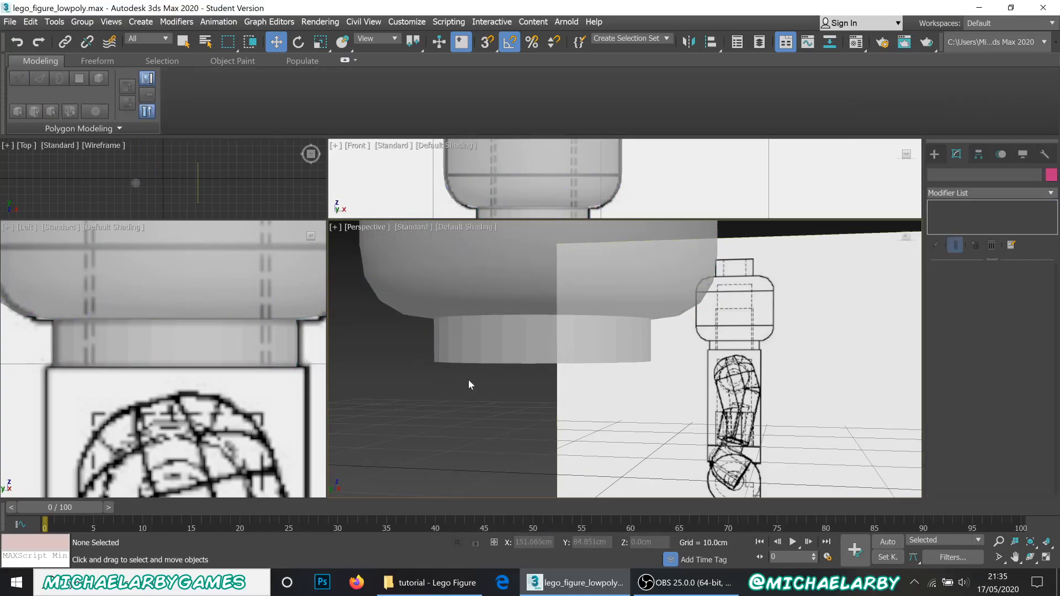
pyautogui.click(489, 345)
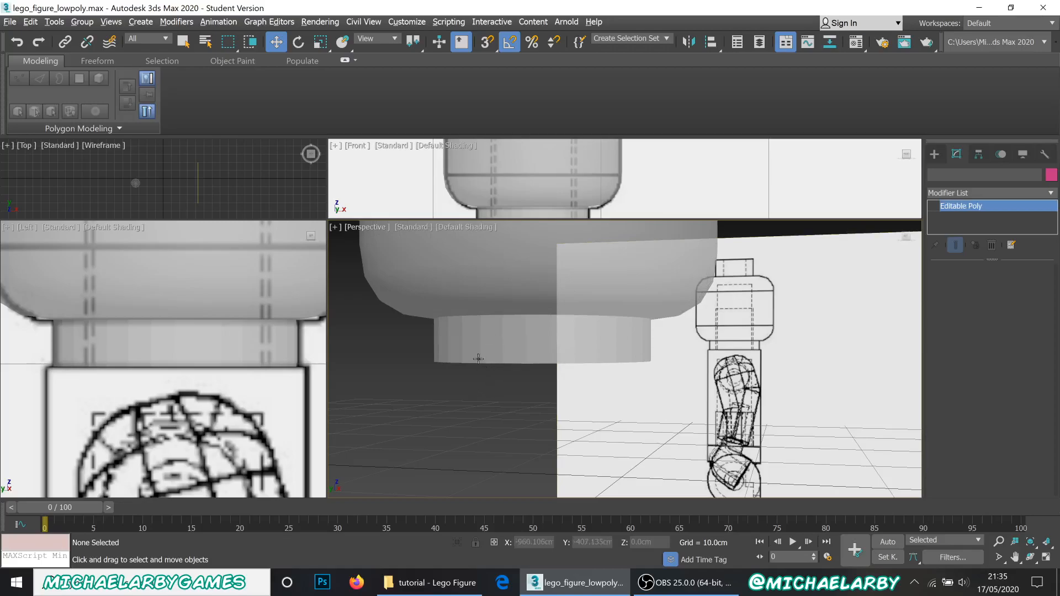
pyautogui.click(491, 326)
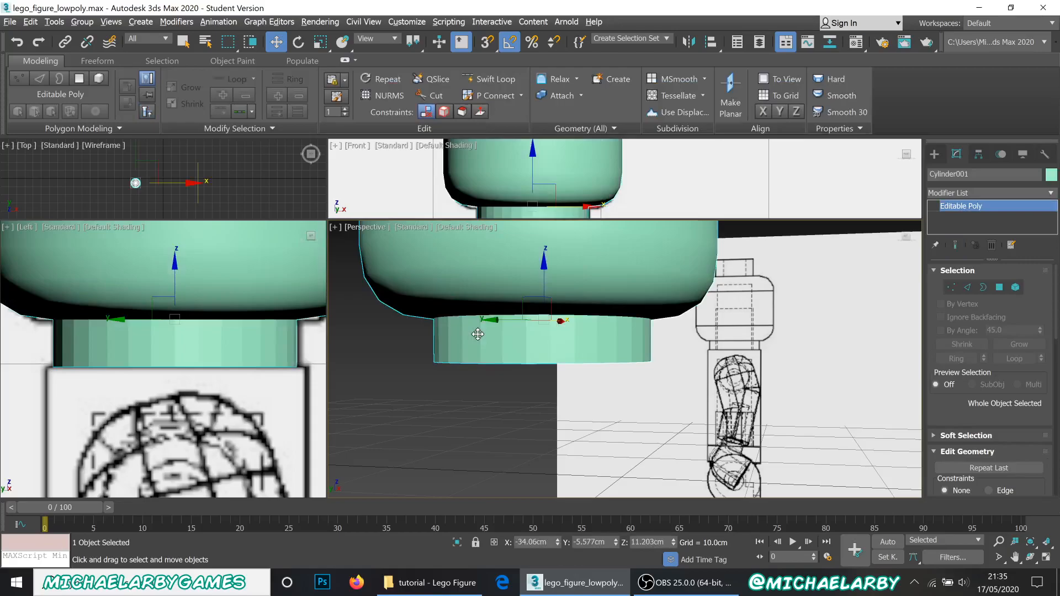
# Switch to polygon level and region-select the polygons around the side of the neck
pyautogui.scroll(-4, 464, 342)
pyautogui.keyDown('alt'); pyautogui.moveTo(459, 344); pyautogui.dragTo(499, 340, button='middle'); pyautogui.keyUp('alt')
pyautogui.moveTo(502, 381); pyautogui.dragTo(465, 348, button='middle')
pyautogui.scroll(5, 475, 369)
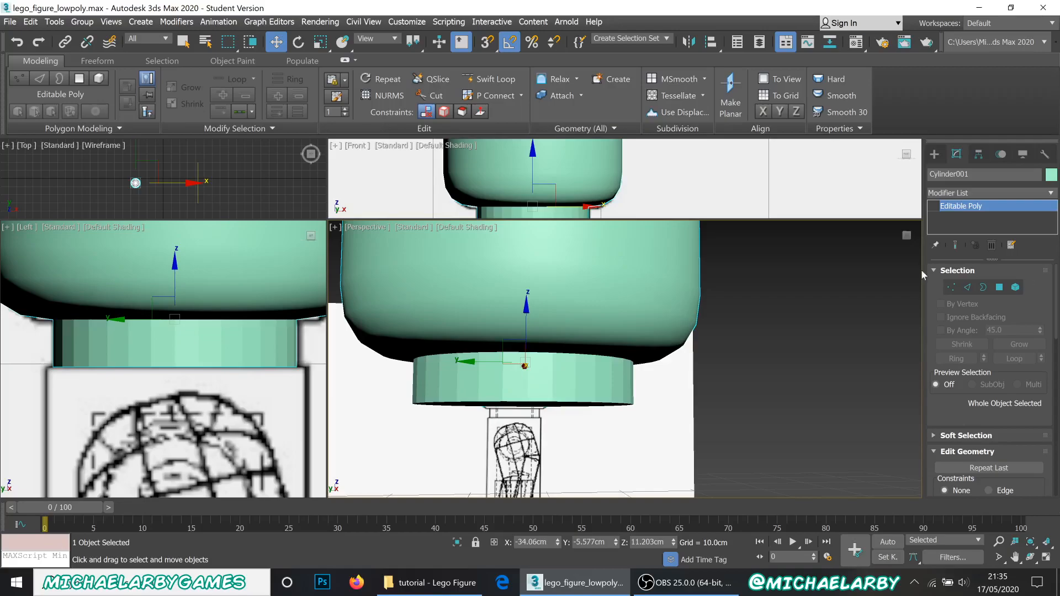
pyautogui.click(999, 287)
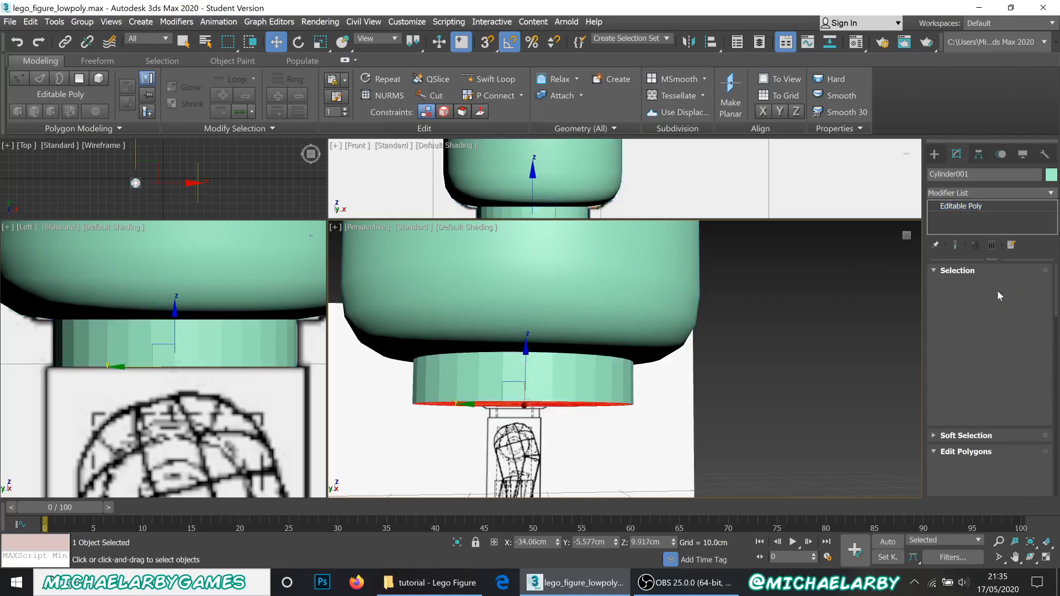
pyautogui.keyDown('alt'); pyautogui.moveTo(504, 403); pyautogui.dragTo(501, 405, button='middle'); pyautogui.keyUp('alt')
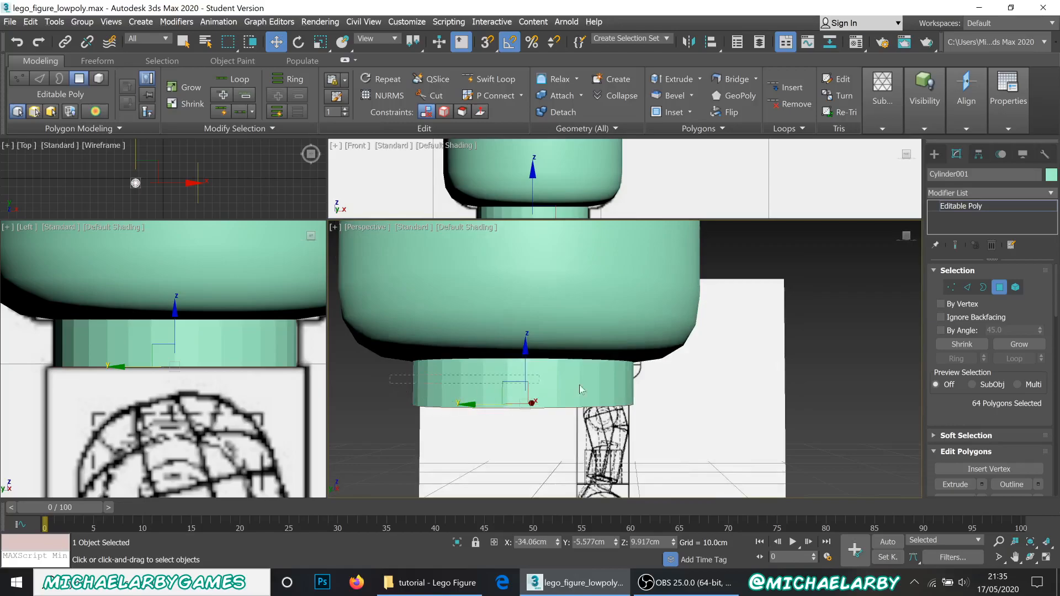
pyautogui.moveTo(688, 391); pyautogui.dragTo(689, 391)
pyautogui.keyDown('alt'); pyautogui.moveTo(602, 397); pyautogui.dragTo(444, 405, button='middle'); pyautogui.keyUp('alt')
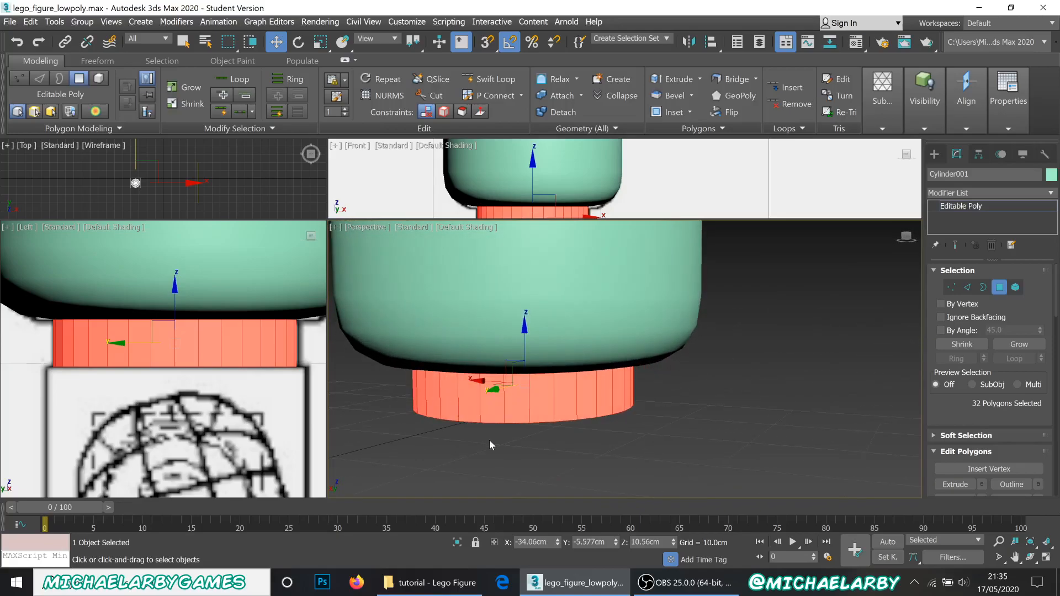
# Clear the polygon selection and reselect the neck's whole side ring by picking two adjacent polygons
pyautogui.scroll(4, 489, 446)
pyautogui.click(675, 439)
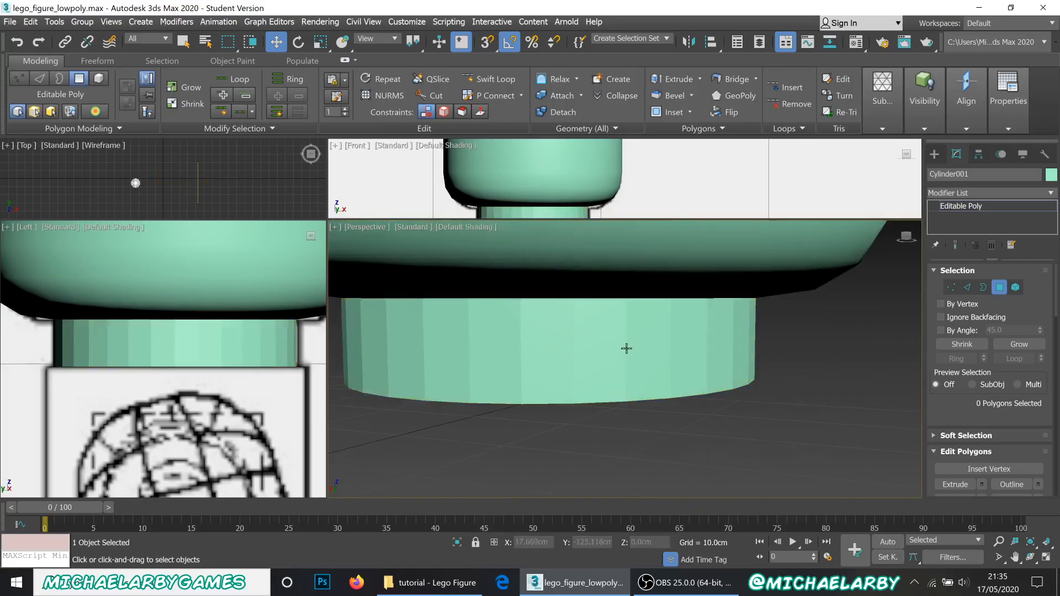
pyautogui.click(603, 352)
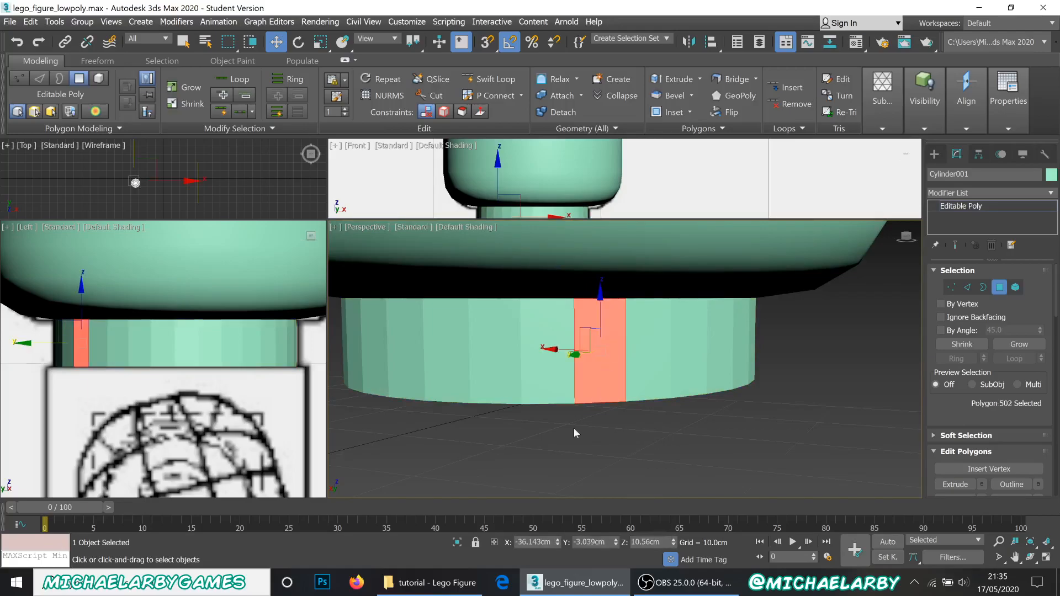
pyautogui.keyDown('shift'); pyautogui.click(537, 377); pyautogui.keyUp('shift')
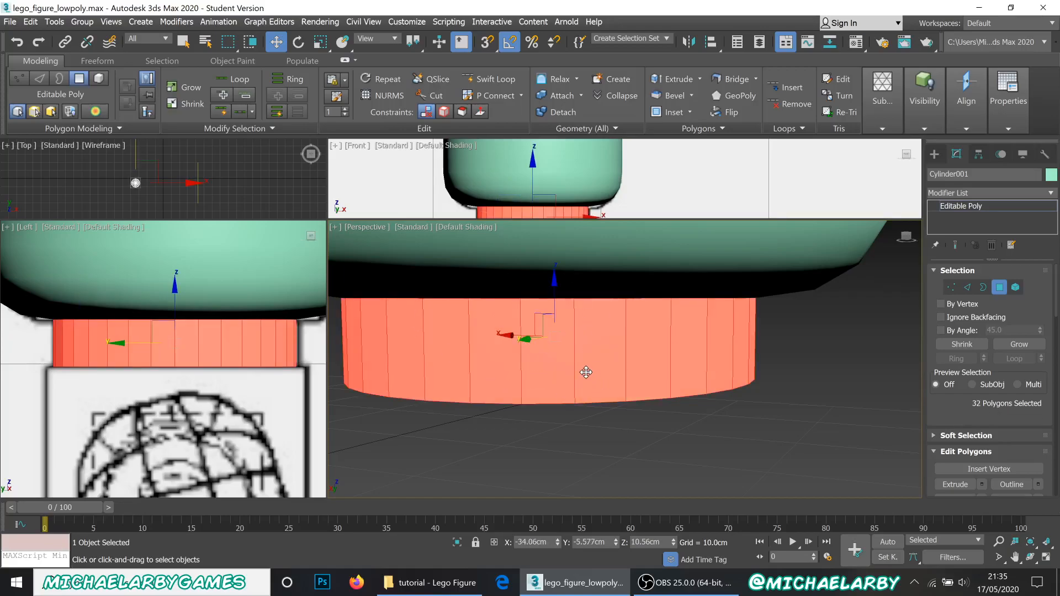
# Assign the neck's side polygons to smoothing group 22 and clear the selection
pyautogui.scroll(-4, 586, 375)
pyautogui.keyDown('alt'); pyautogui.moveTo(582, 413); pyautogui.dragTo(527, 412, button='middle'); pyautogui.keyUp('alt')
pyautogui.scroll(-8, 969, 381)
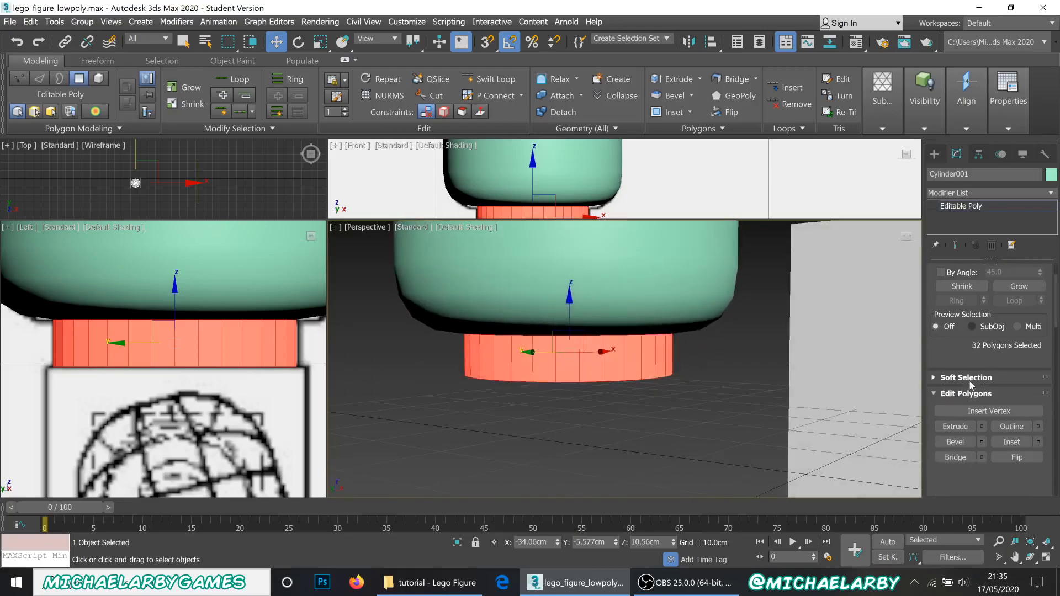
pyautogui.scroll(-10, 970, 386)
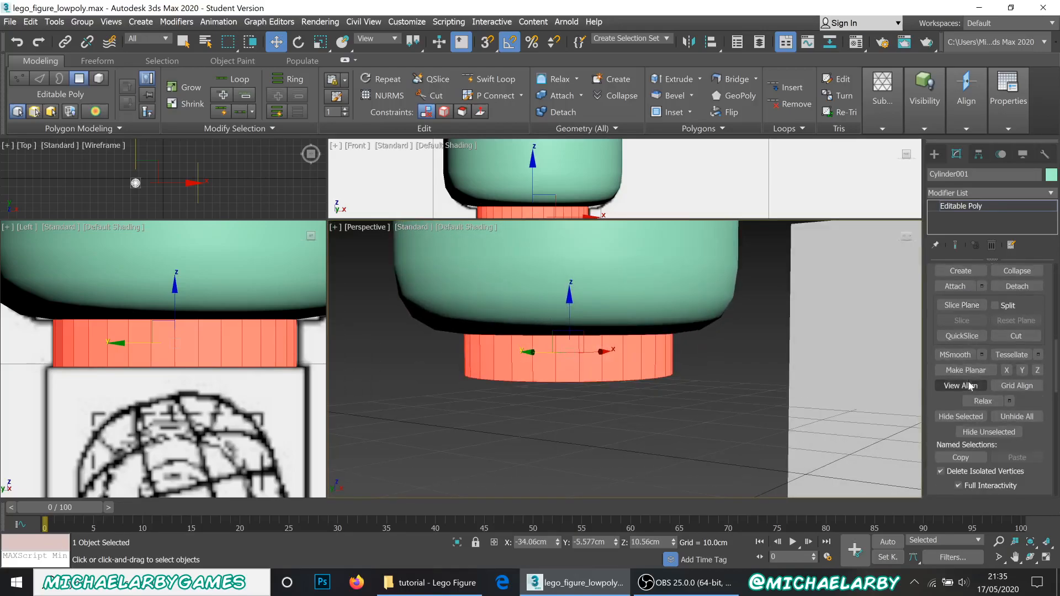
pyautogui.scroll(-2, 972, 381)
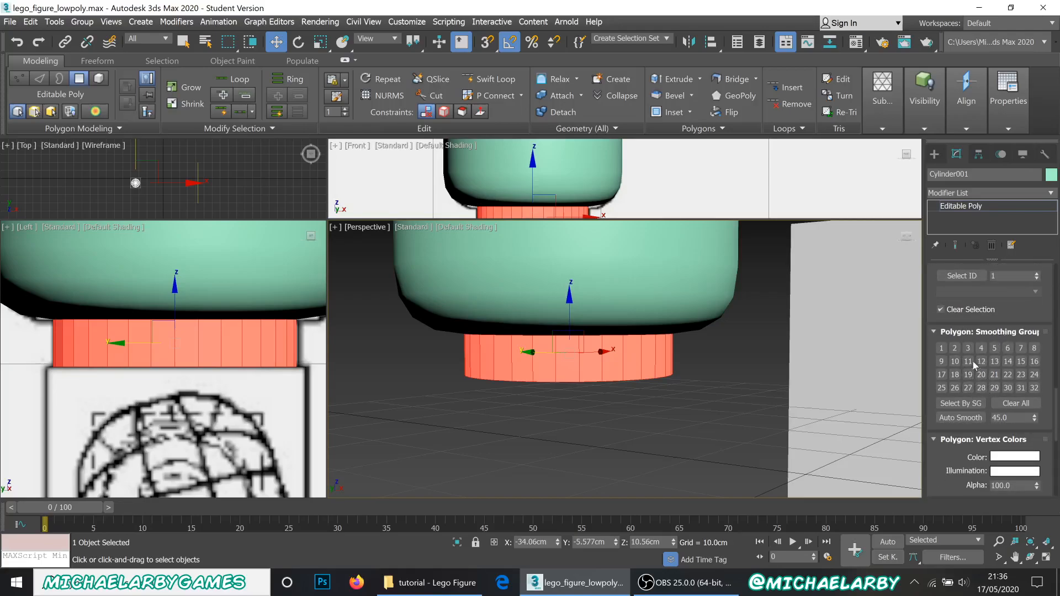
pyautogui.click(1006, 376)
pyautogui.click(694, 400)
# Show edged faces on the neck's underside and select its outer bottom edge loop at edge level
pyautogui.scroll(4, 574, 369)
pyautogui.keyDown('alt'); pyautogui.moveTo(573, 369); pyautogui.dragTo(575, 366, button='middle'); pyautogui.keyUp('alt')
pyautogui.scroll(4, 576, 368)
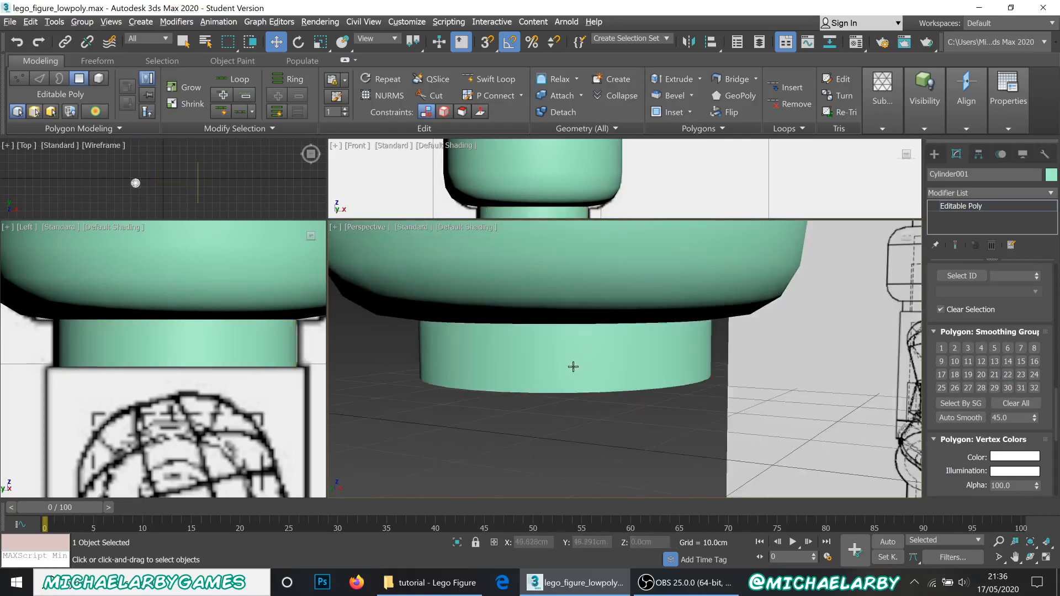
pyautogui.moveTo(572, 356); pyautogui.dragTo(593, 429, button='middle')
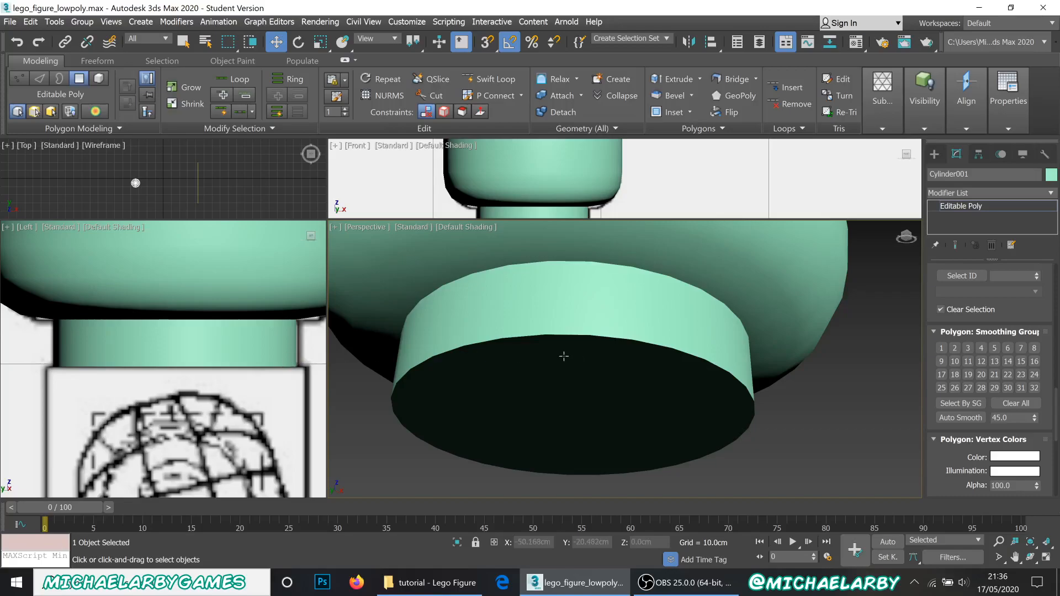
pyautogui.press('F4')
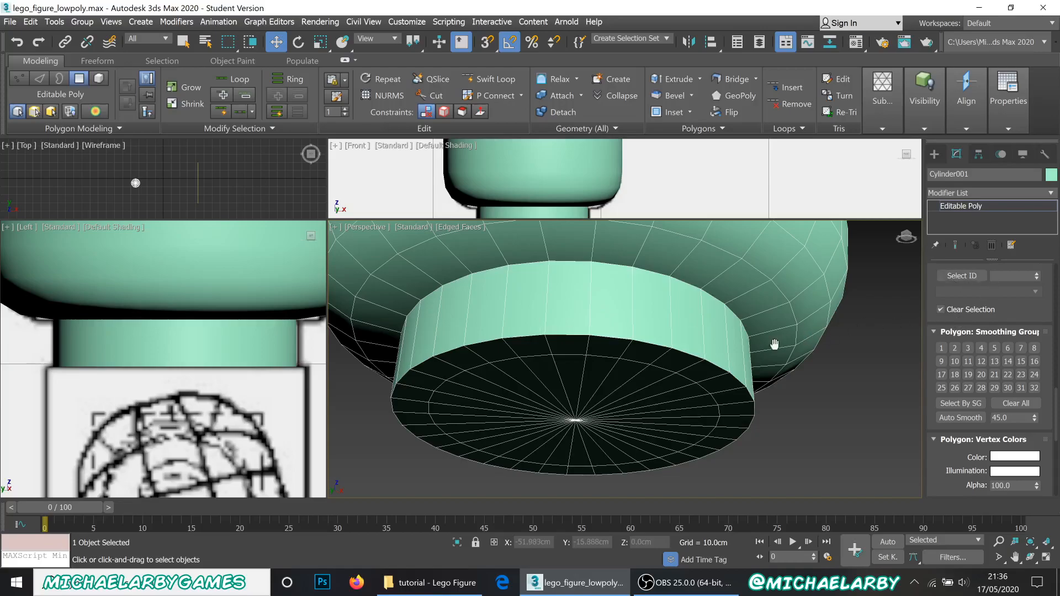
pyautogui.press('2')
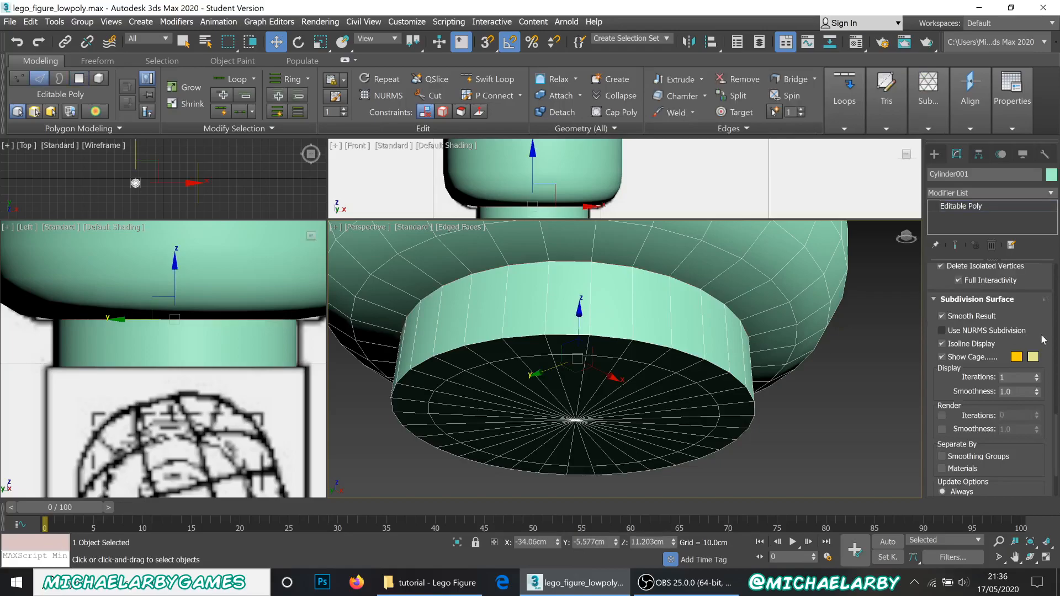
pyautogui.moveTo(1056, 423); pyautogui.dragTo(1055, 321)
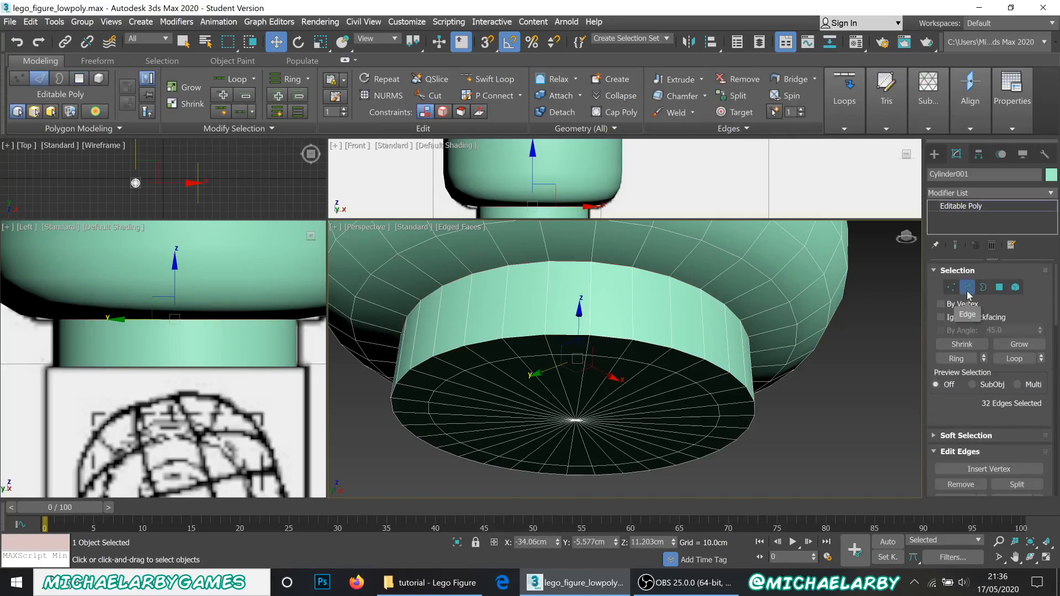
pyautogui.doubleClick(618, 343)
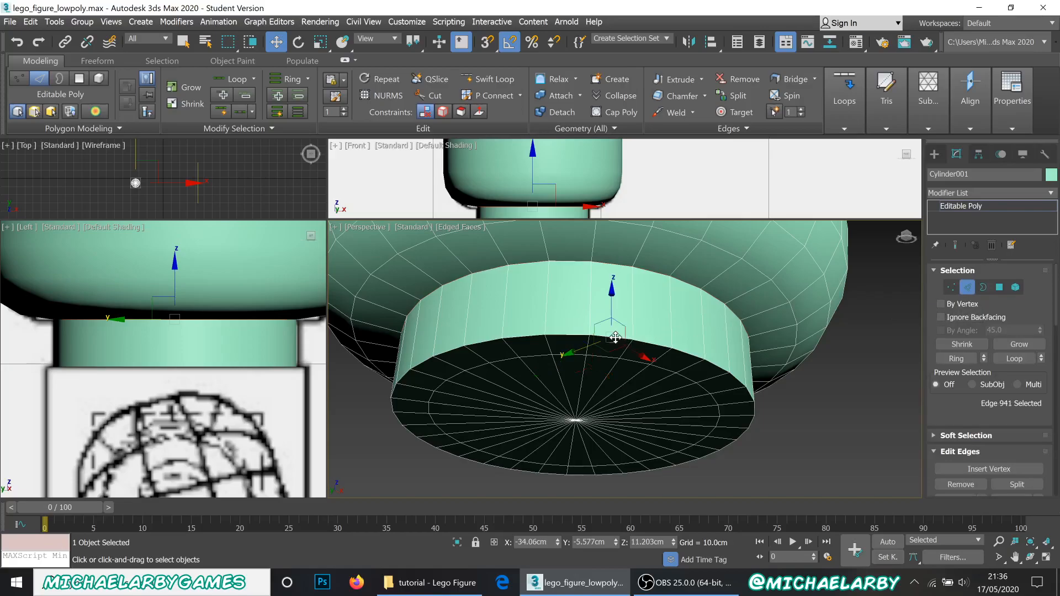
# Chamfer the neck's bottom edge loop by 0.1 cm with 1 segment
pyautogui.scroll(-2, 951, 406)
pyautogui.scroll(-3, 951, 406)
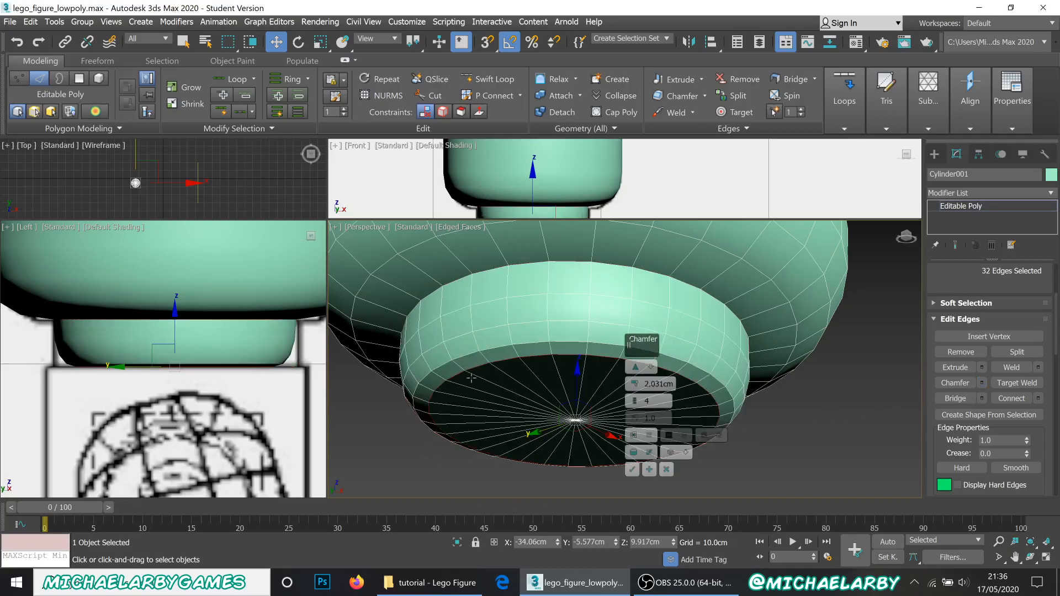
pyautogui.moveTo(634, 385); pyautogui.dragTo(634, 390)
pyautogui.rightClick(635, 390)
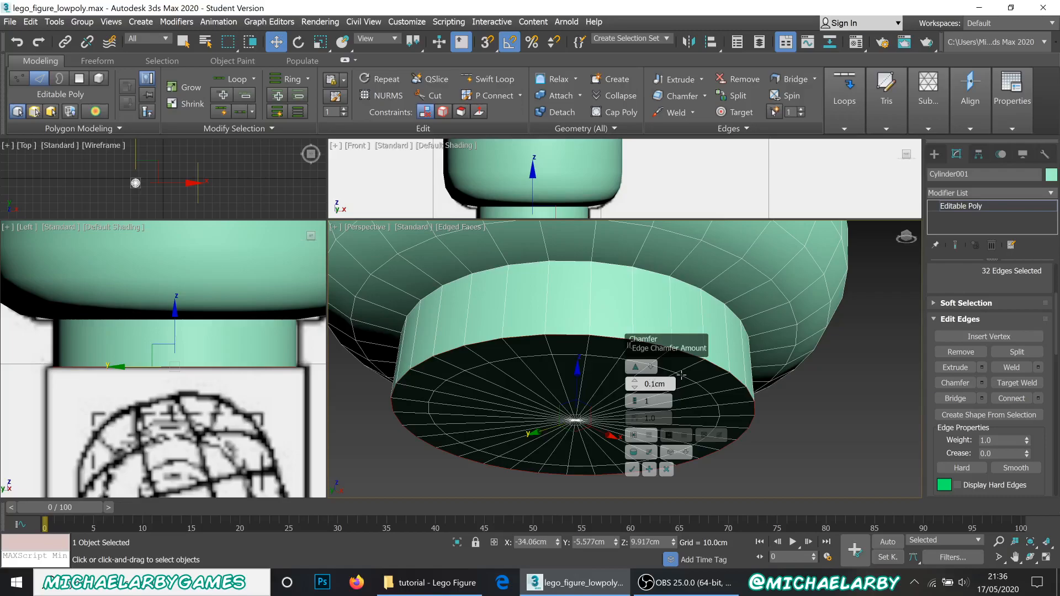
pyautogui.press('Return')
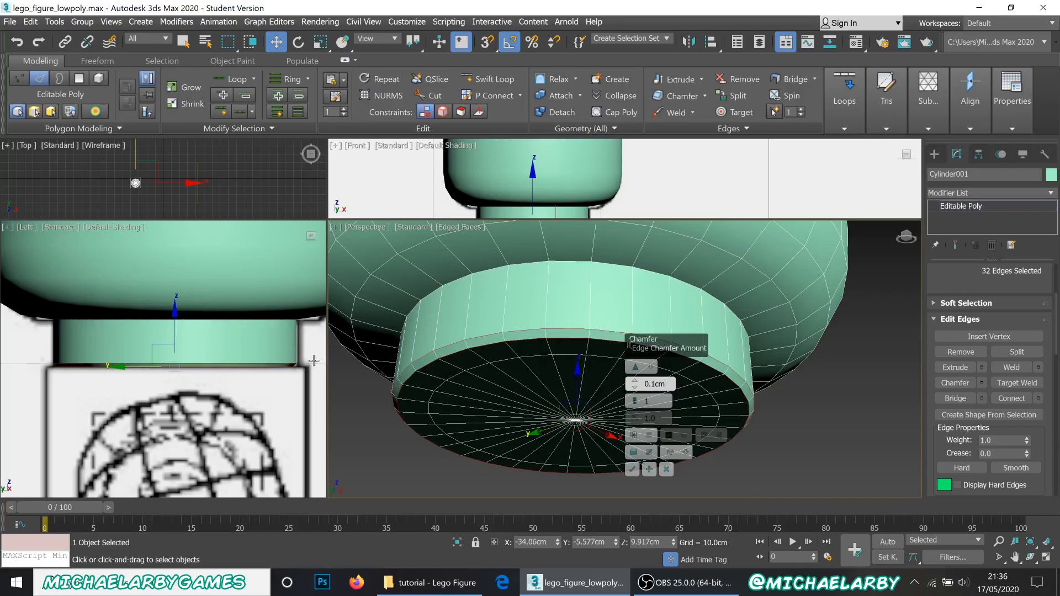
pyautogui.click(632, 470)
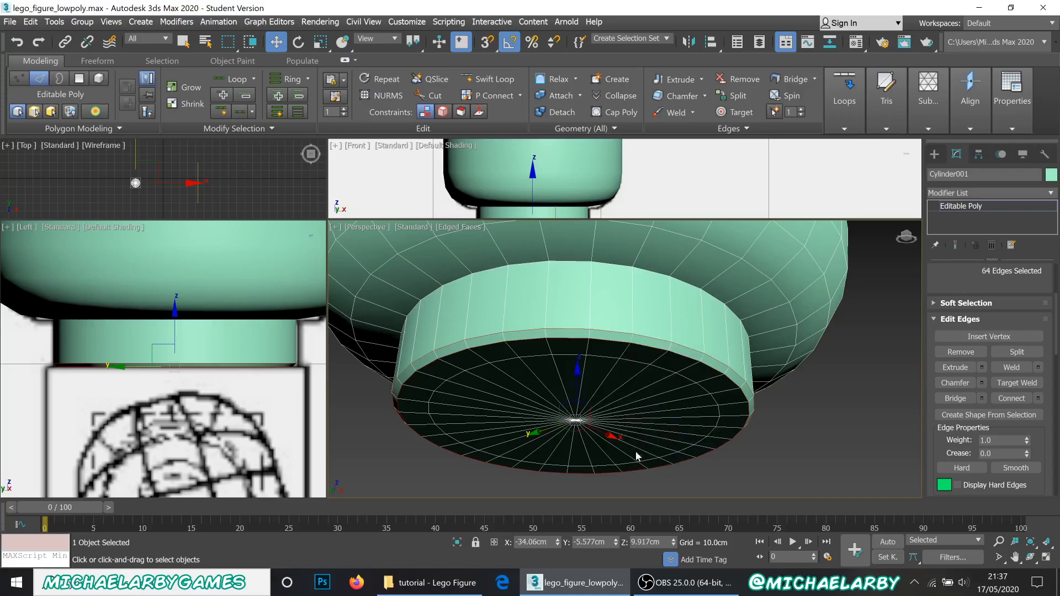
# Turn on see-through display for the head and compare the chamfered neck with the blueprint in the Left view
pyautogui.scroll(-3, 582, 376)
pyautogui.keyDown('alt'); pyautogui.moveTo(493, 379); pyautogui.dragTo(596, 429, button='middle'); pyautogui.keyUp('alt')
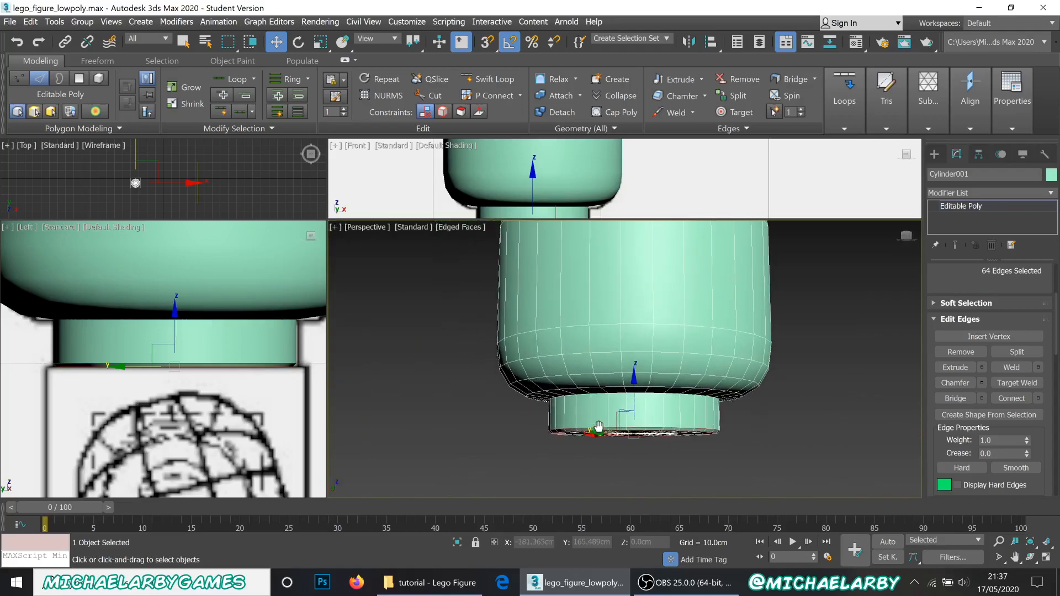
pyautogui.scroll(-4, 596, 430)
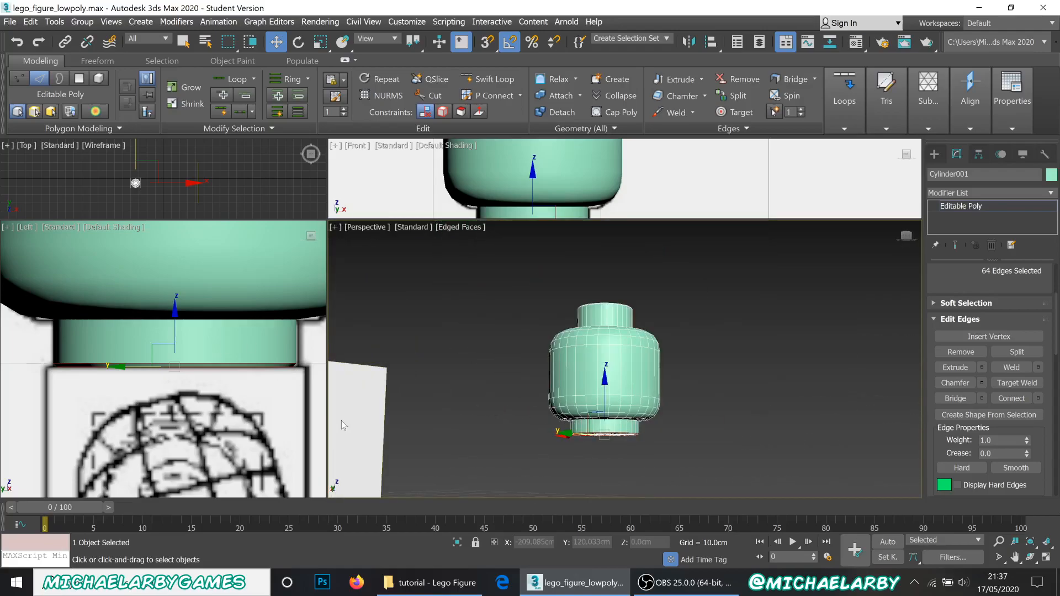
pyautogui.hotkey('alt', 'x')
pyautogui.scroll(-5, 239, 396)
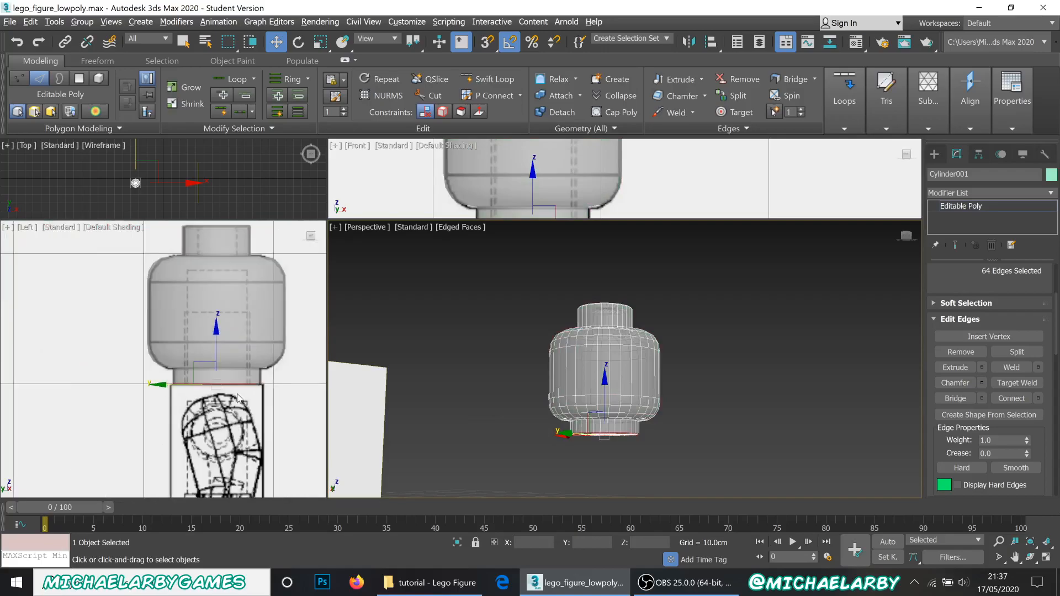
pyautogui.scroll(3, 241, 388)
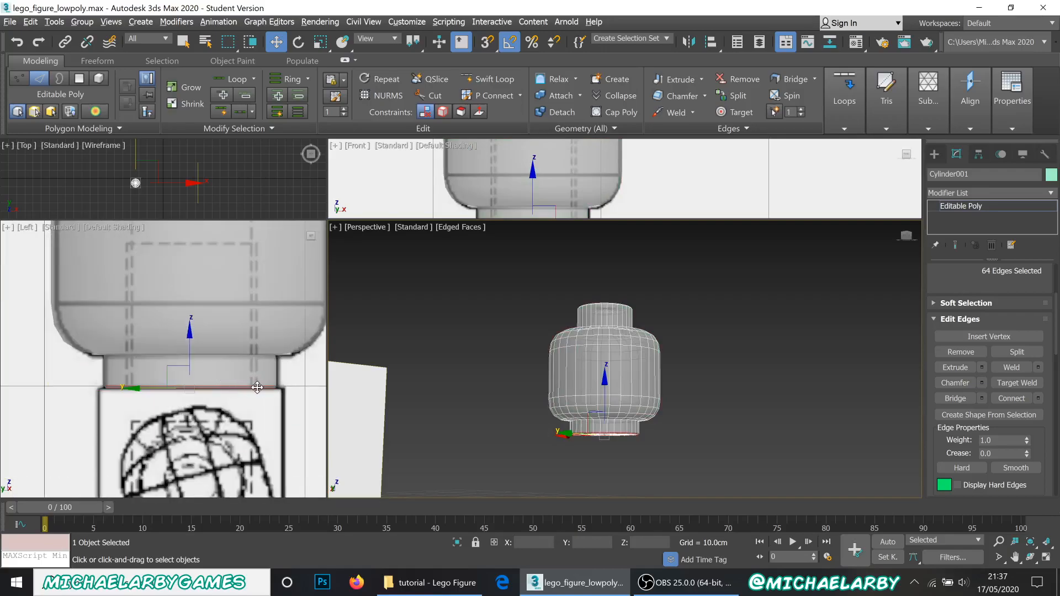
# Examine the neck's underside and chamfered edge from below and from above in the Perspective view
pyautogui.keyDown('alt'); pyautogui.moveTo(626, 443); pyautogui.dragTo(586, 344, button='middle'); pyautogui.keyUp('alt')
pyautogui.scroll(8, 585, 343)
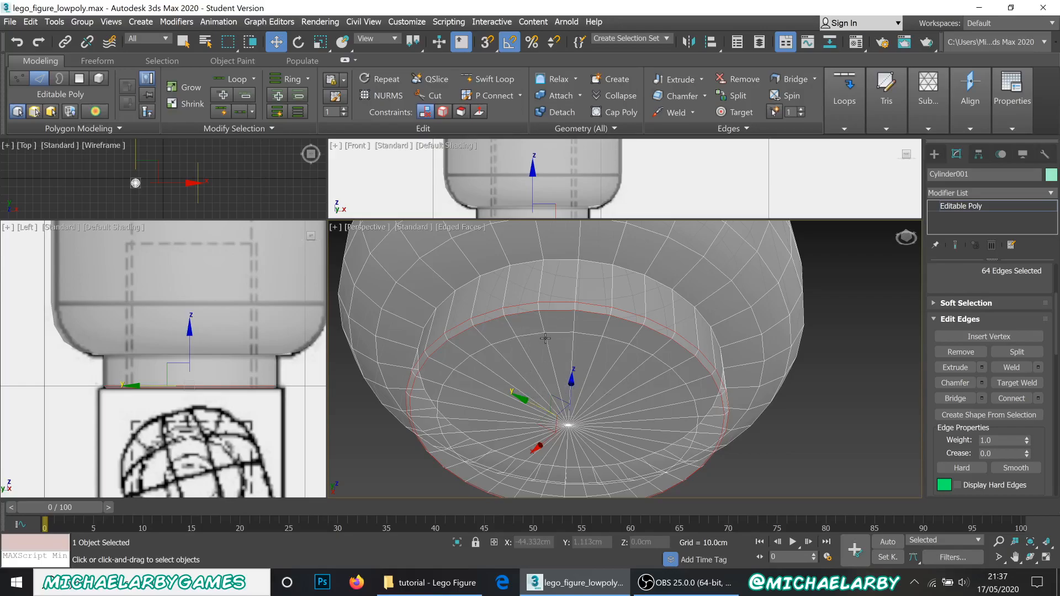
pyautogui.scroll(-3, 541, 372)
pyautogui.scroll(1, 543, 356)
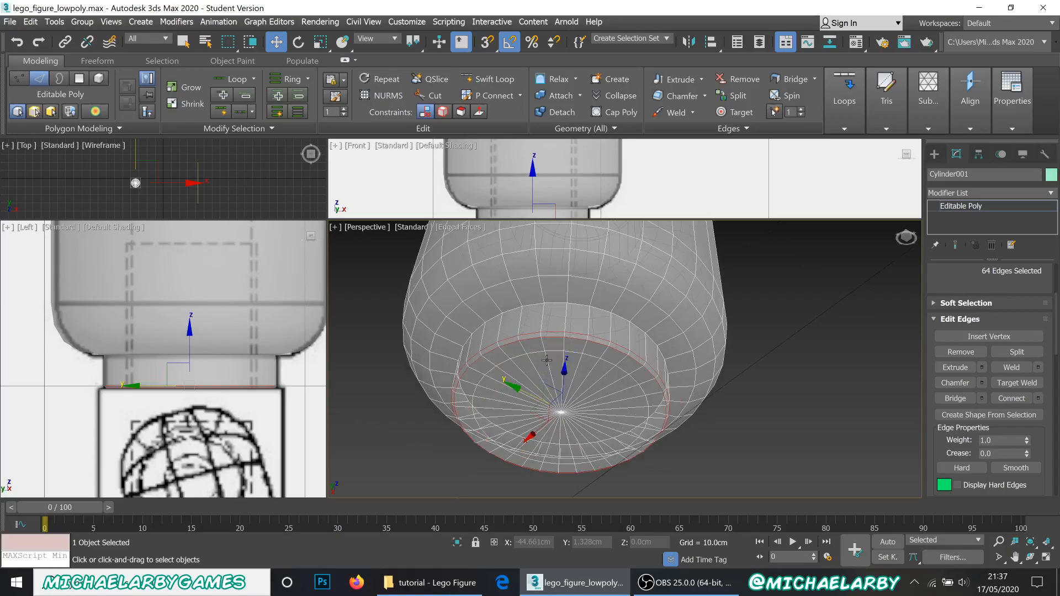
pyautogui.scroll(-2, 549, 360)
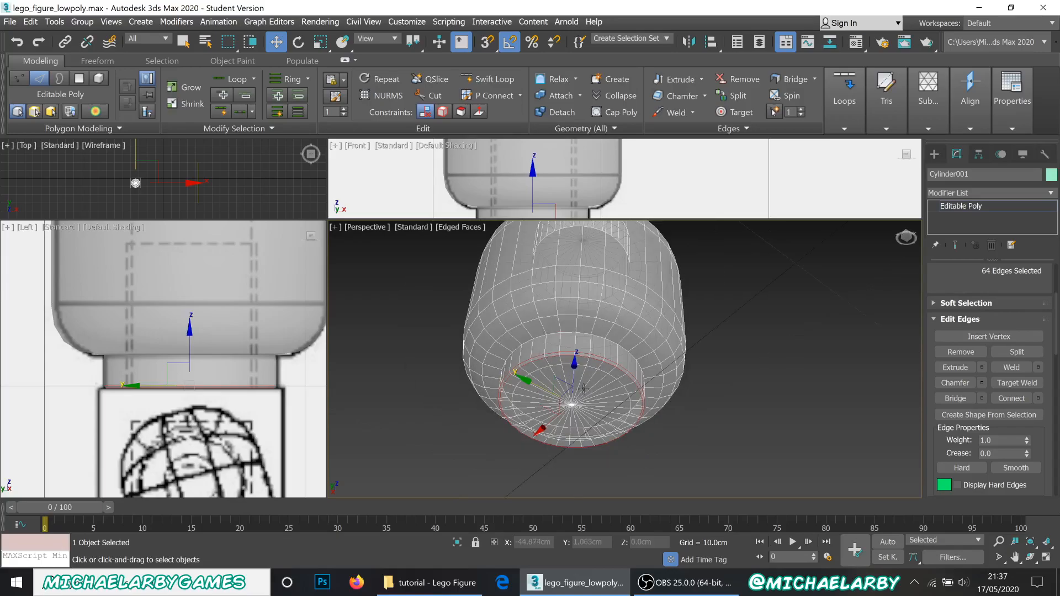
pyautogui.keyDown('alt'); pyautogui.moveTo(560, 359); pyautogui.dragTo(602, 418, button='middle'); pyautogui.keyUp('alt')
pyautogui.scroll(5, 602, 418)
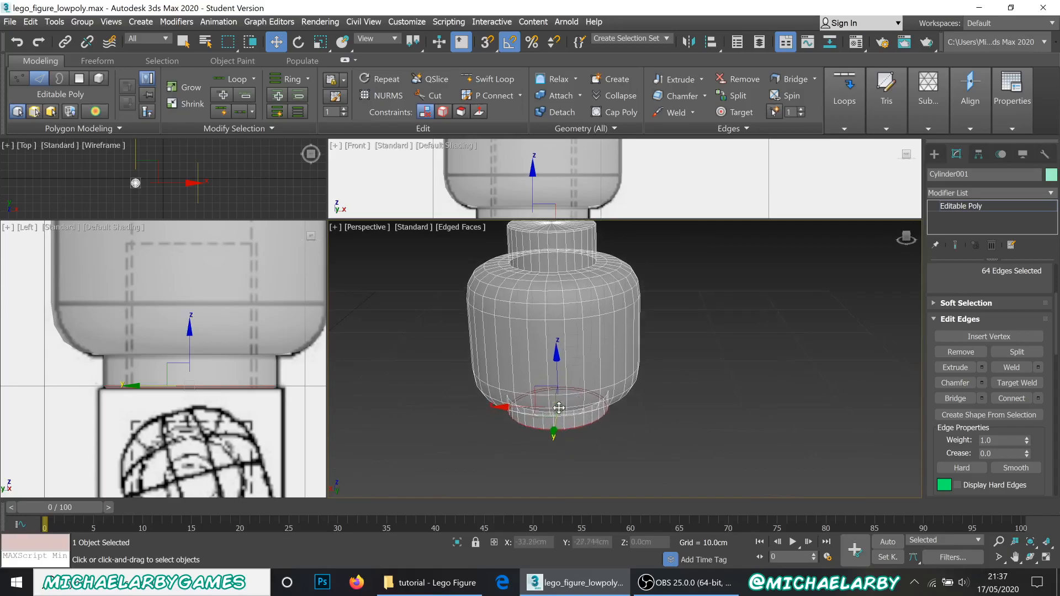
pyautogui.keyDown('alt'); pyautogui.moveTo(533, 405); pyautogui.dragTo(549, 413, button='middle'); pyautogui.keyUp('alt')
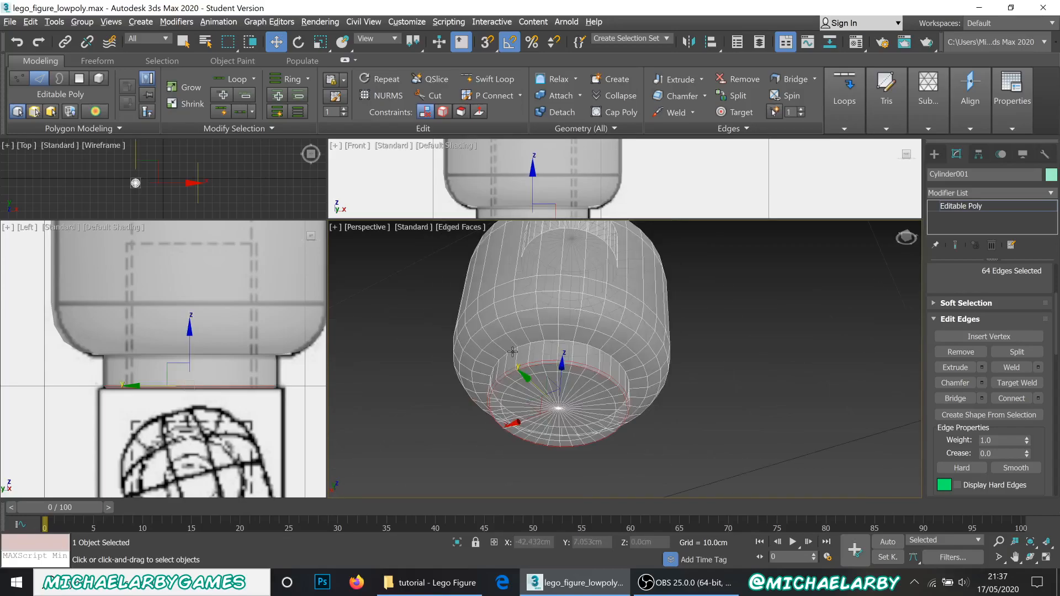
pyautogui.scroll(2, 558, 397)
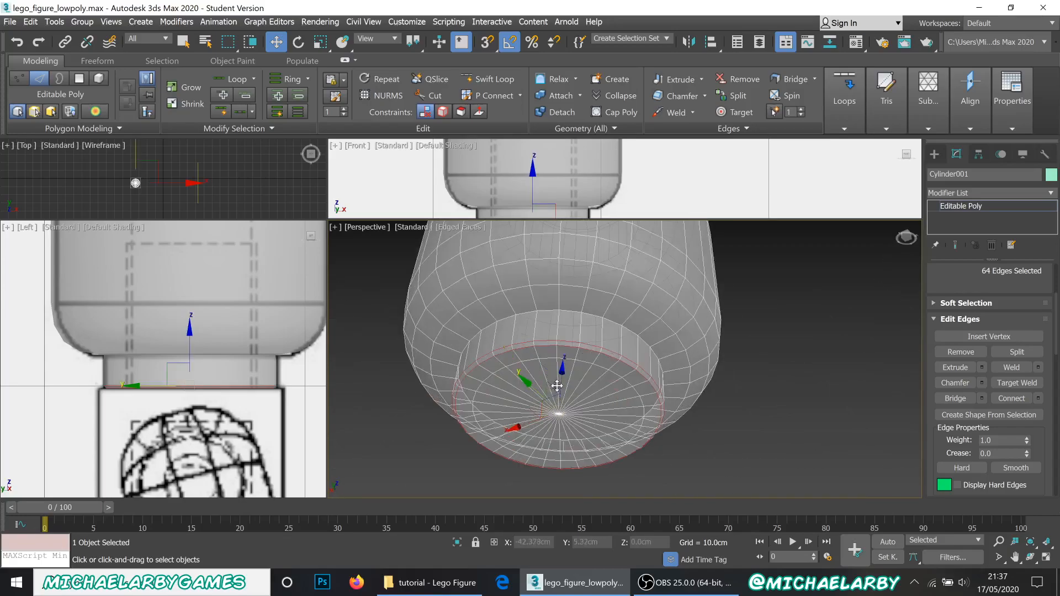
# Leave edge level for the head's top level, reselect the whole head, and turn off its see-through display
pyautogui.rightClick(816, 393)
pyautogui.click(650, 459)
pyautogui.rightClick(712, 421)
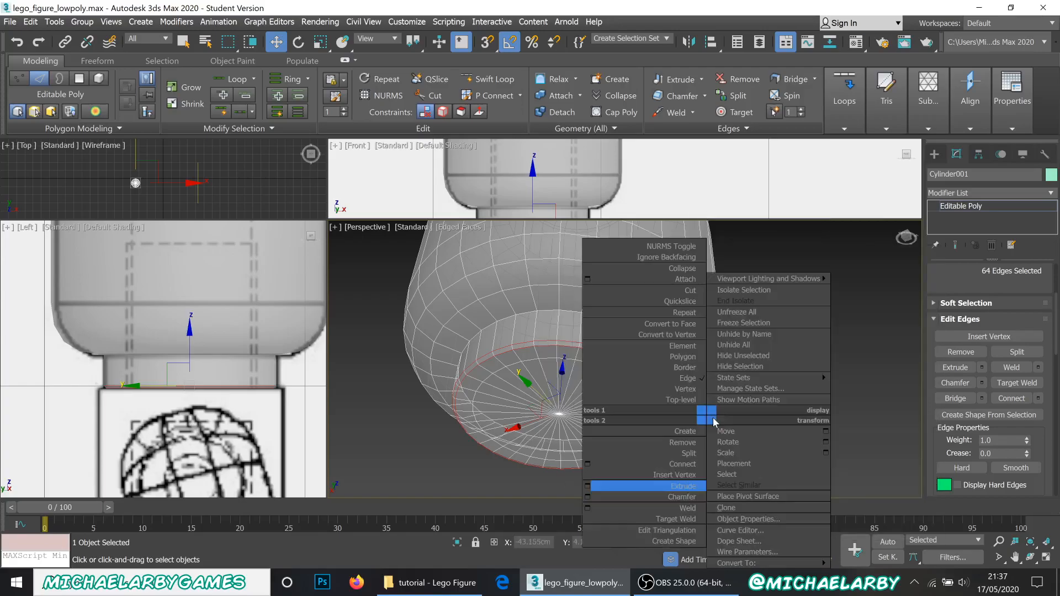
pyautogui.click(683, 400)
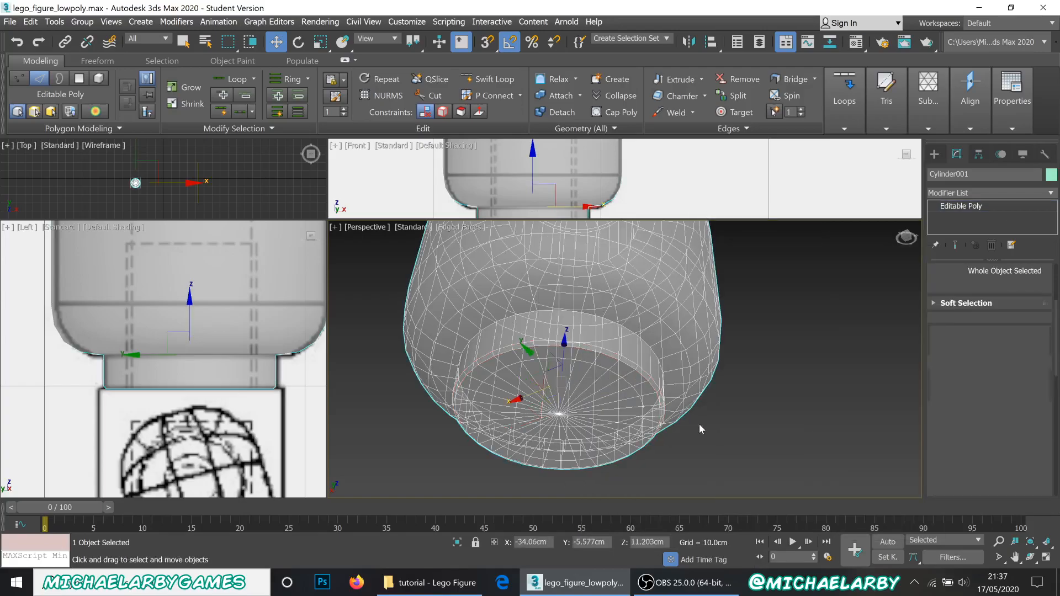
pyautogui.click(758, 410)
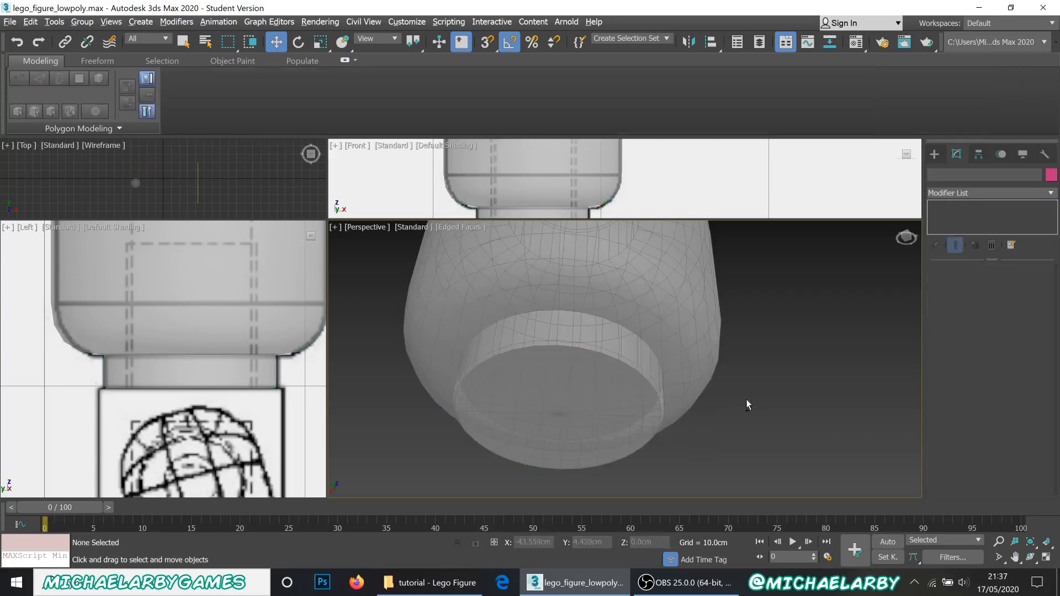
pyautogui.click(637, 362)
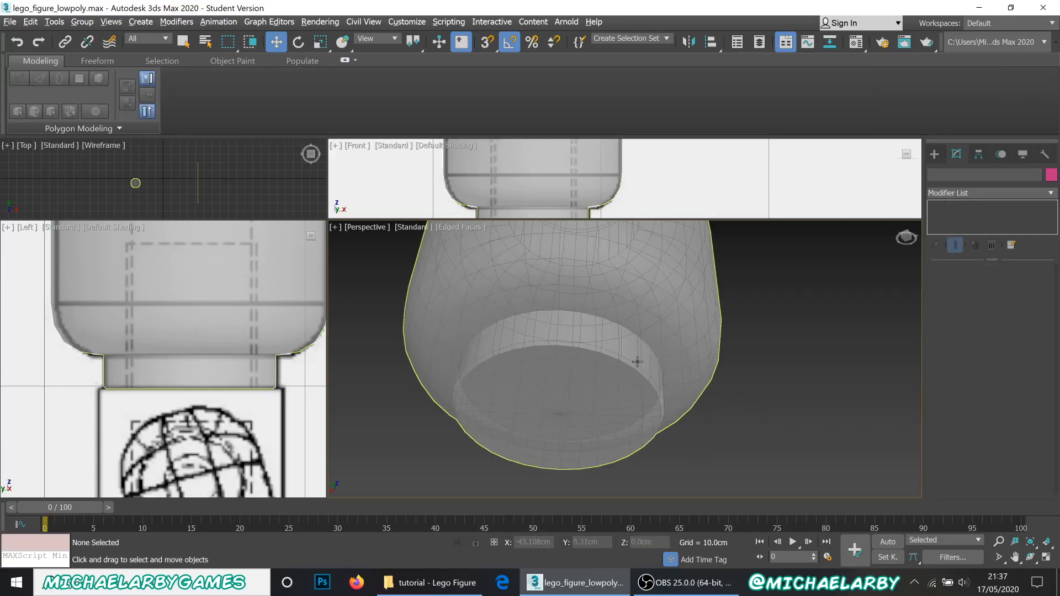
pyautogui.click(624, 397)
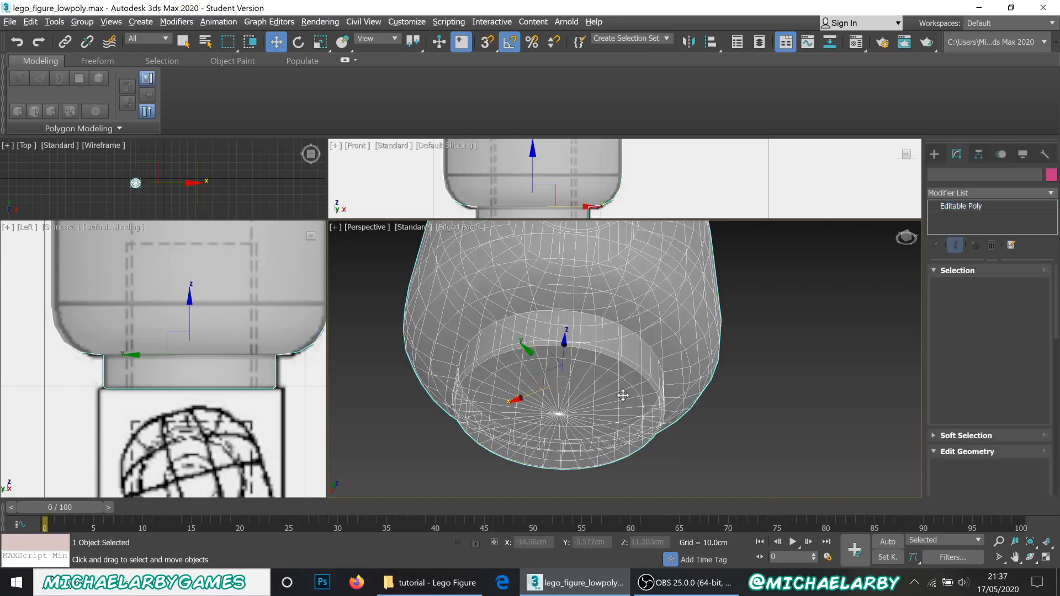
pyautogui.scroll(-5, 628, 387)
pyautogui.keyDown('alt'); pyautogui.moveTo(750, 366); pyautogui.dragTo(664, 410, button='middle'); pyautogui.keyUp('alt')
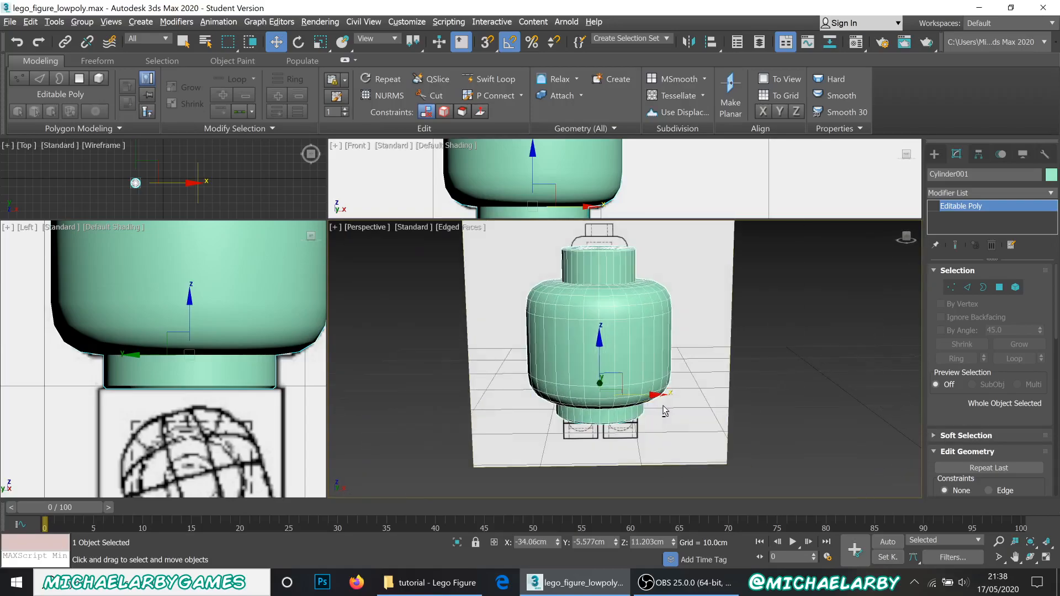
# Examine the whole head against the side blueprint in the Left view and the front blueprint in the Perspective view
pyautogui.scroll(-8, 78, 415)
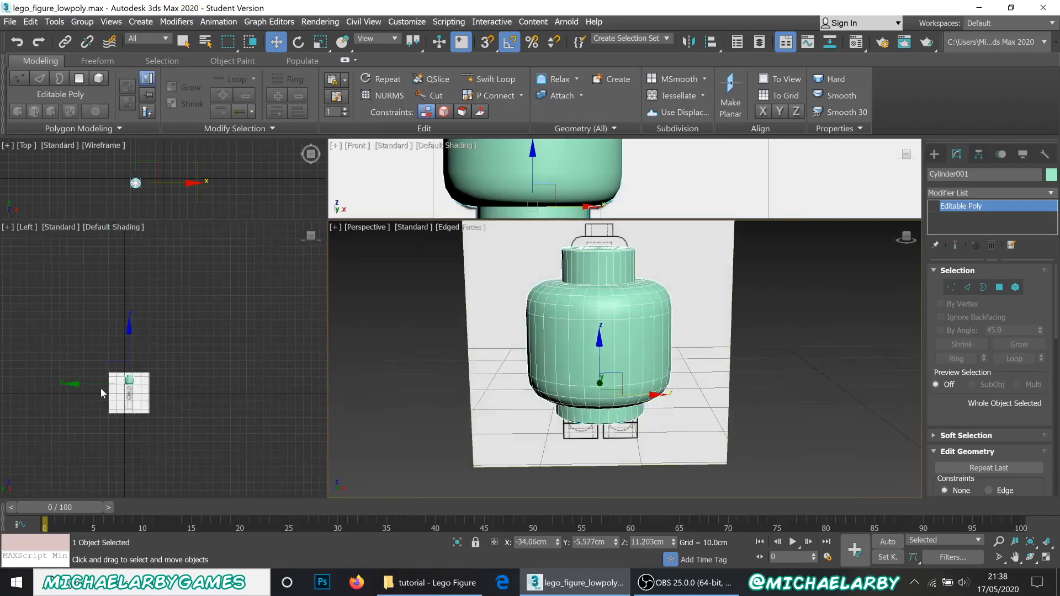
pyautogui.moveTo(67, 406); pyautogui.dragTo(175, 405, button='middle')
pyautogui.scroll(6, 226, 392)
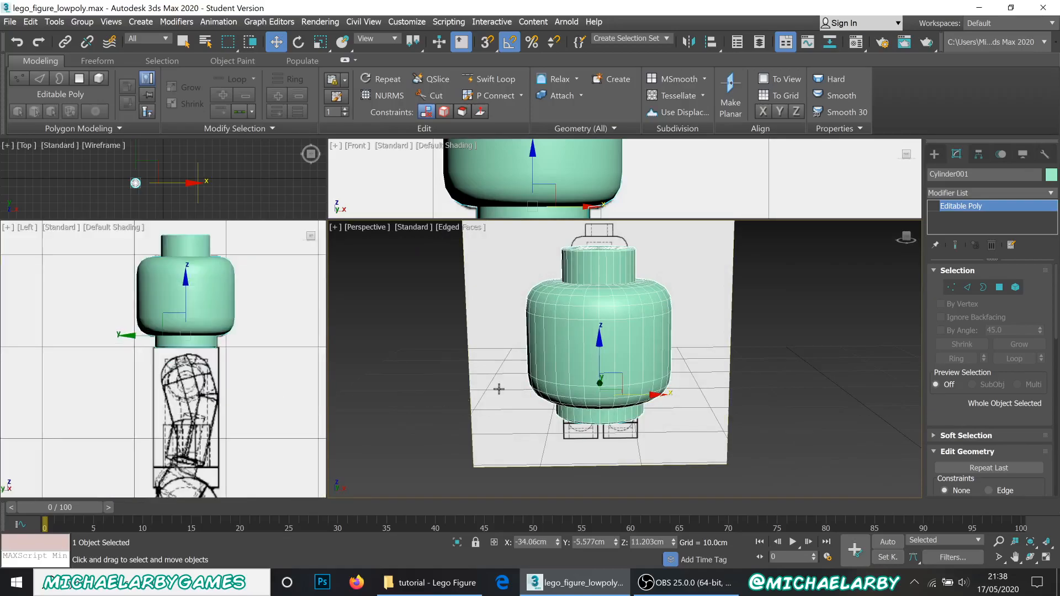
pyautogui.keyDown('alt'); pyautogui.moveTo(550, 402); pyautogui.dragTo(521, 363, button='middle'); pyautogui.keyUp('alt')
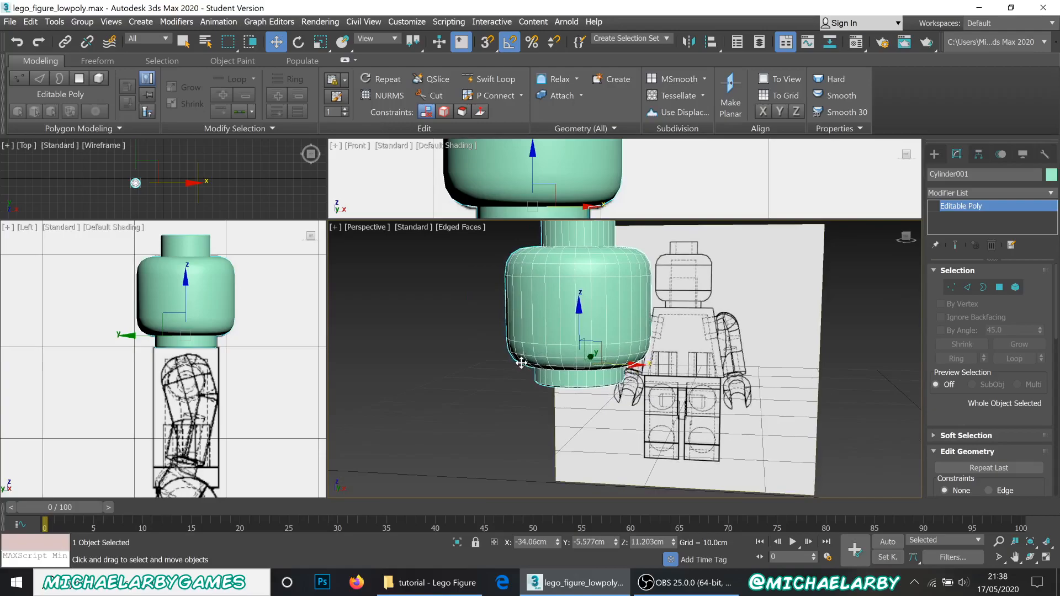
pyautogui.scroll(-4, 522, 366)
pyautogui.scroll(3, 547, 359)
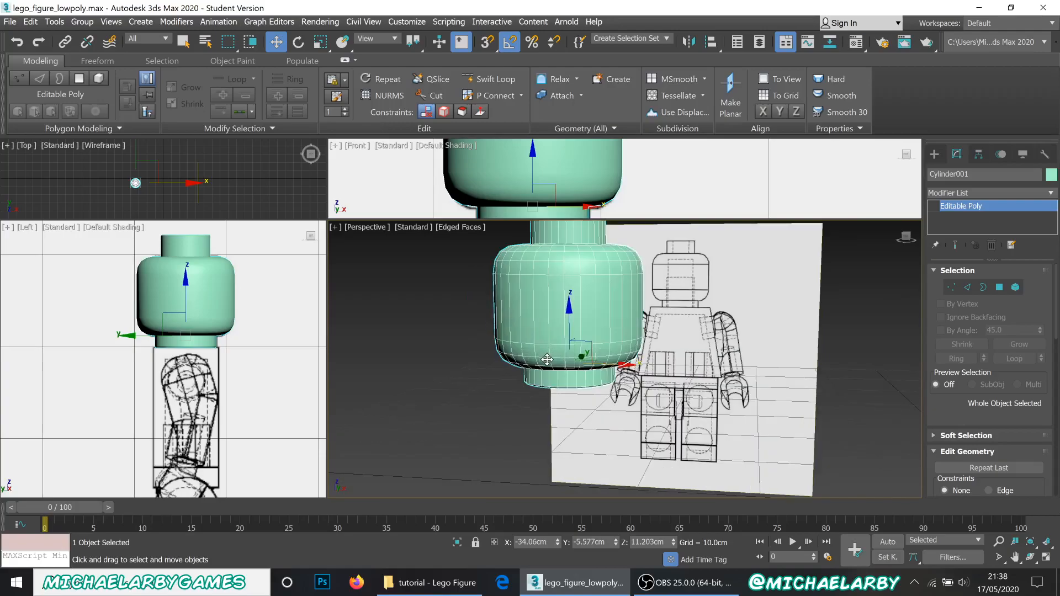